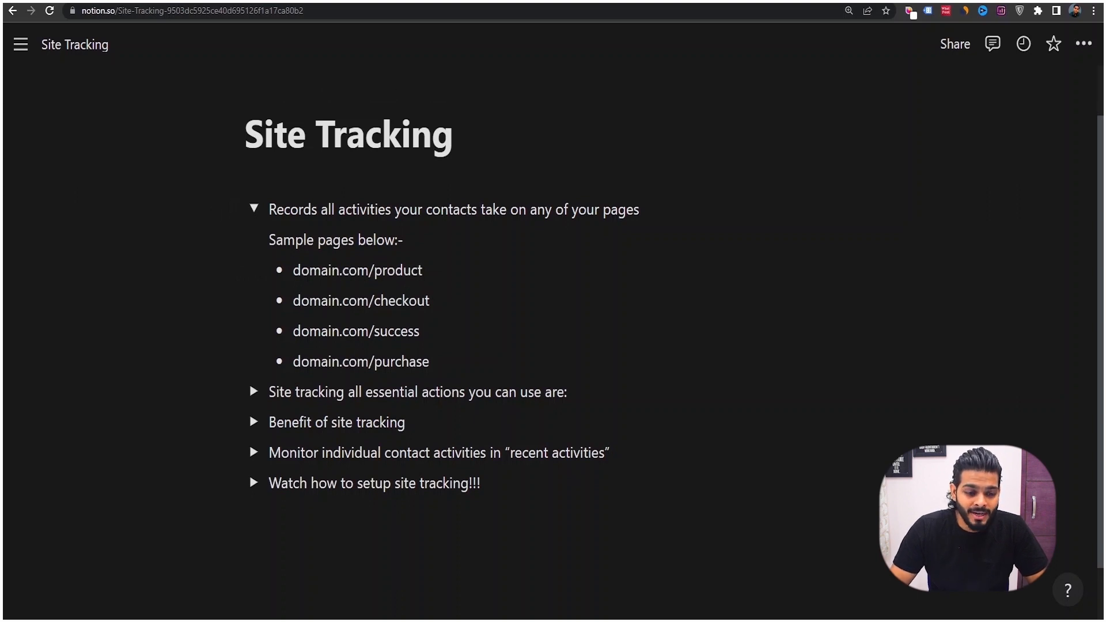
Look over the ActiveCampaign dashboard and contacts list, and return to the Site Tracking notes in Notion.
key("ctrl+Tab")
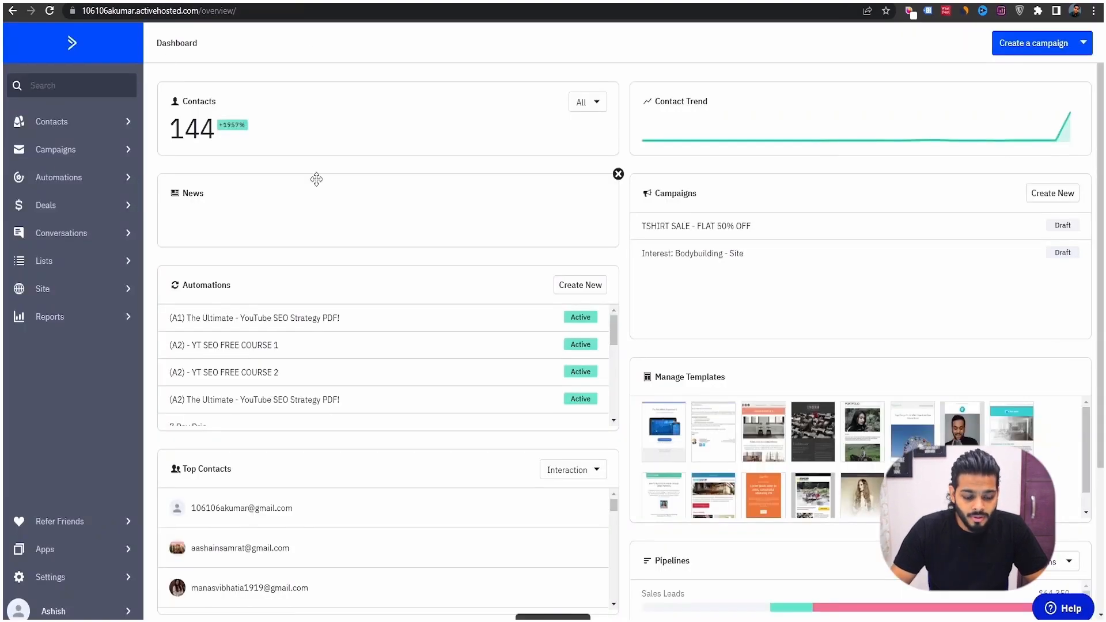
key("ctrl+Tab")
key("ctrl+Tab")
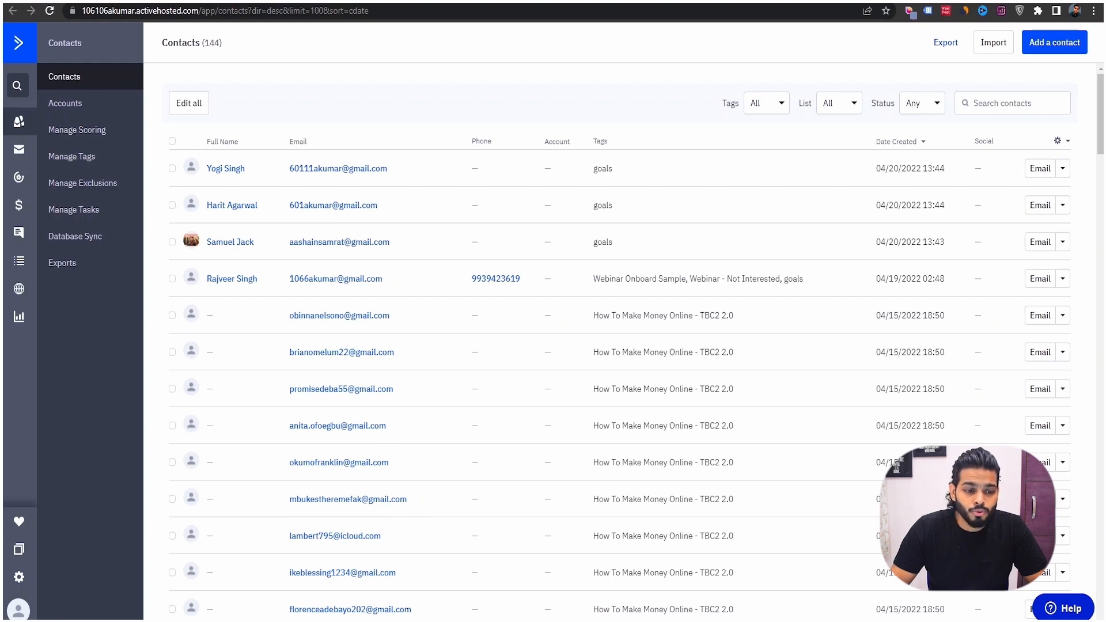
key("ctrl+Tab")
key("ctrl+Tab")
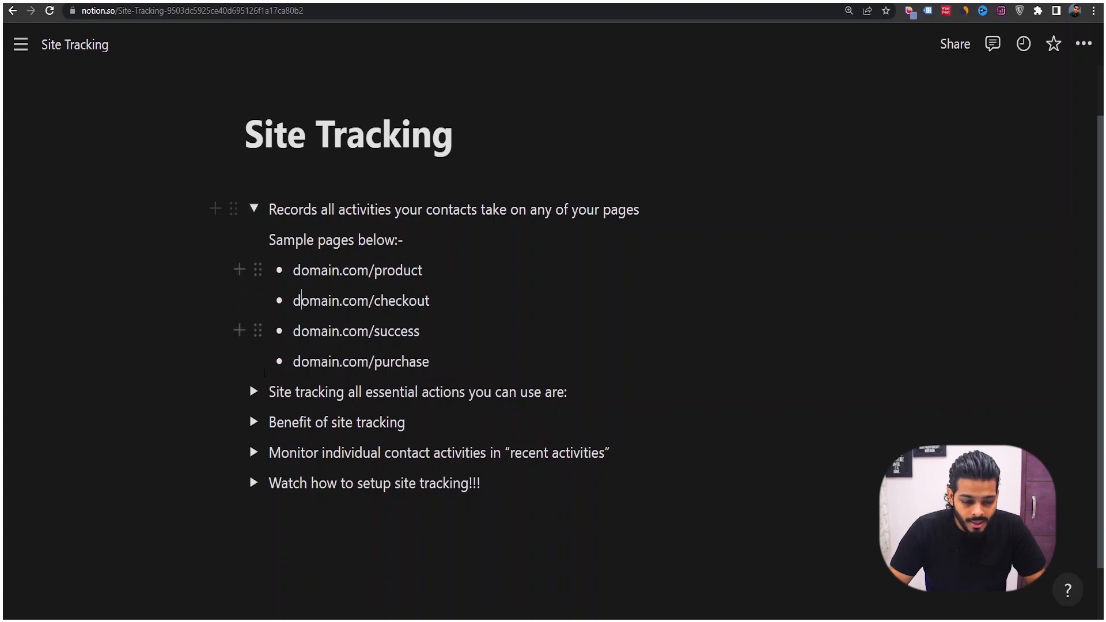
Highlight the heading "Site tracking all essential actions you can use are:" and expand its toggle.
left_click_drag(280, 393, 429, 393)
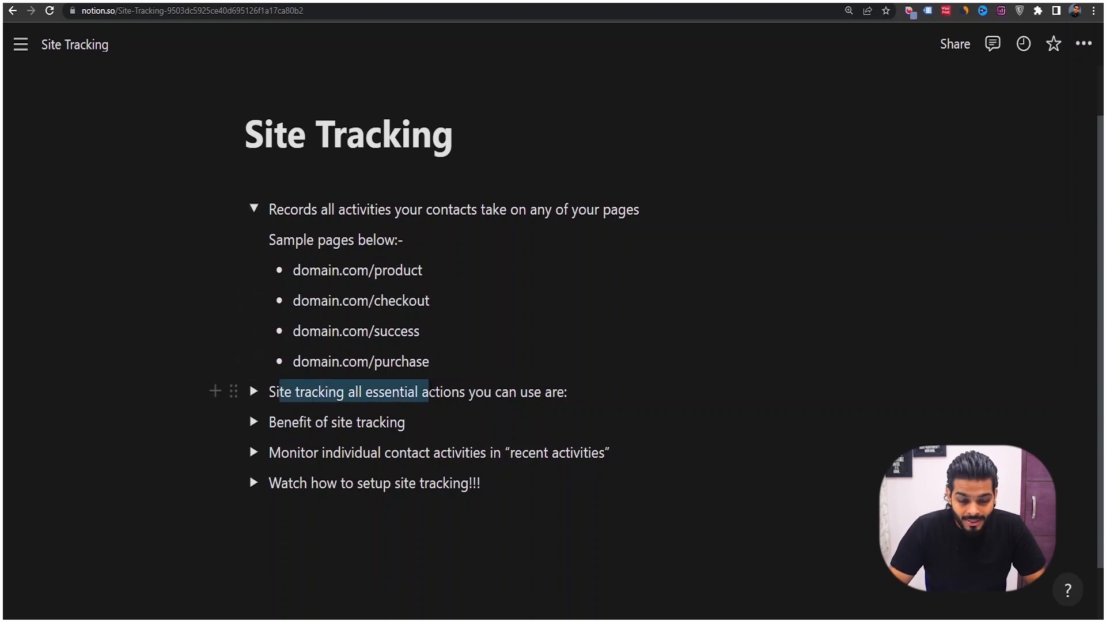
left_click_drag(565, 392, 565, 392)
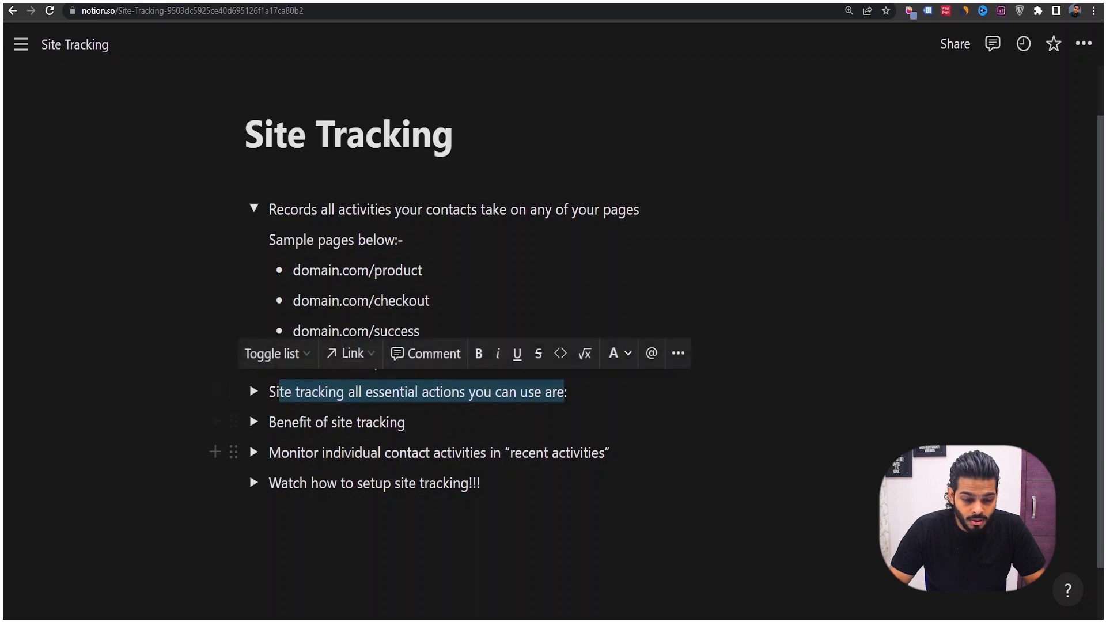
left_click(254, 392)
scroll(296, 344, "down", 2)
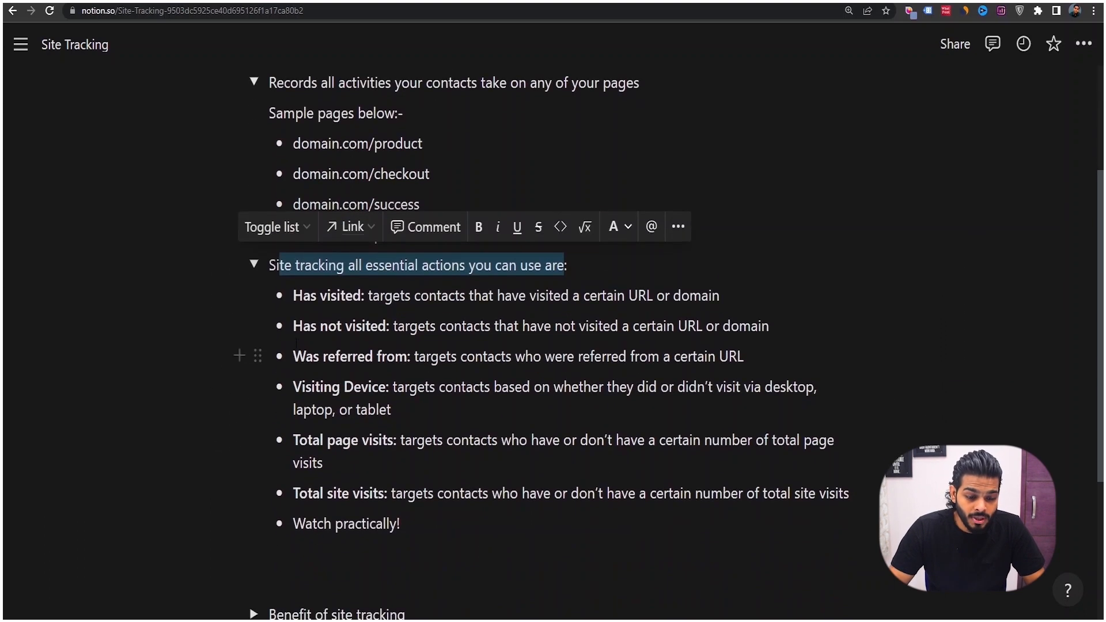
Read the "Has visited" and "Has not visited" definitions in the essential actions list, highlighting the text along the way.
left_click_drag(568, 266, 488, 296)
left_click(345, 295)
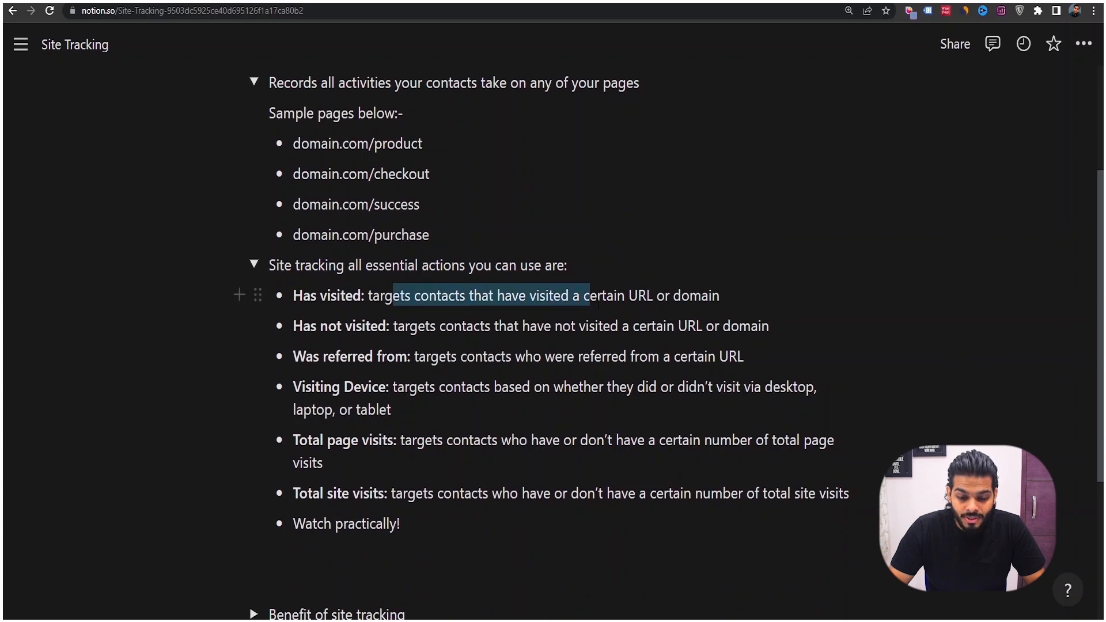
left_click_drag(599, 303, 713, 296)
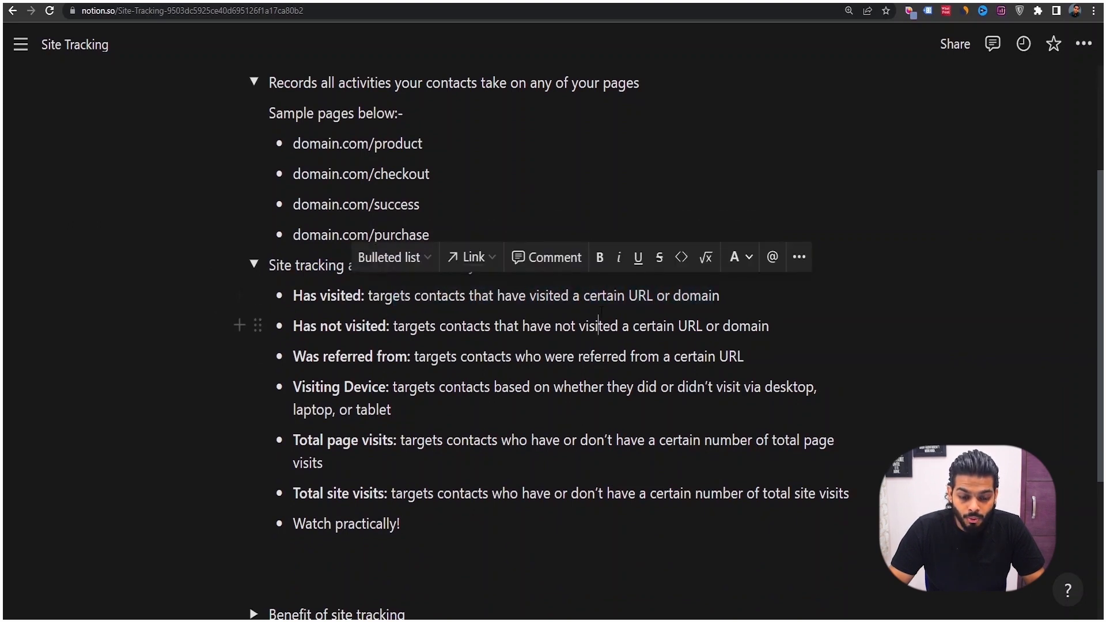
left_click(599, 326)
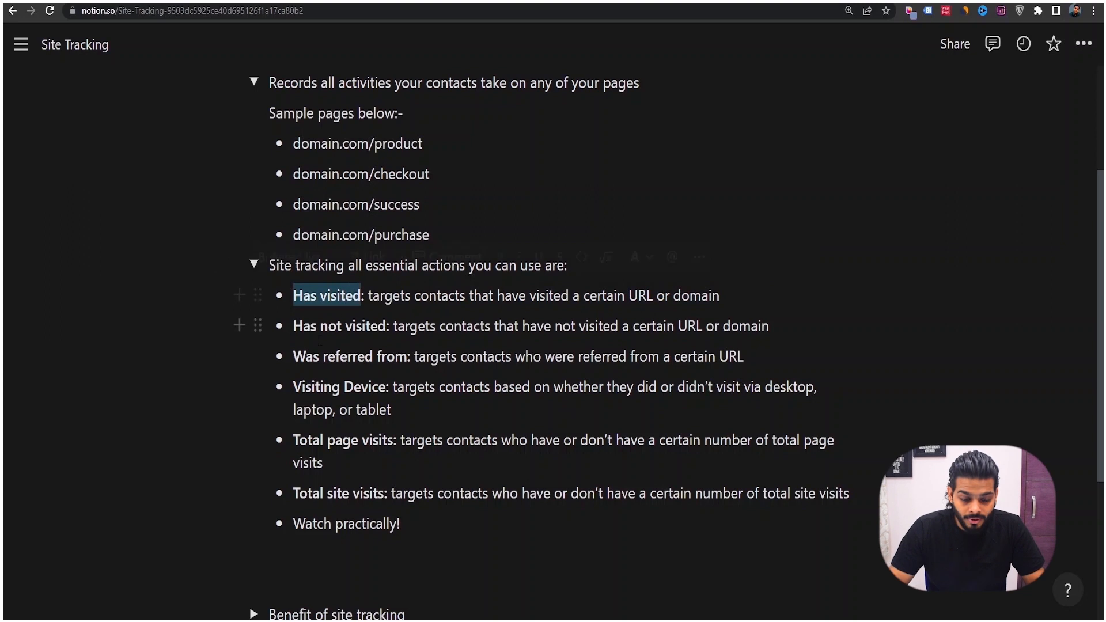
left_click_drag(294, 326, 383, 316)
left_click(427, 326)
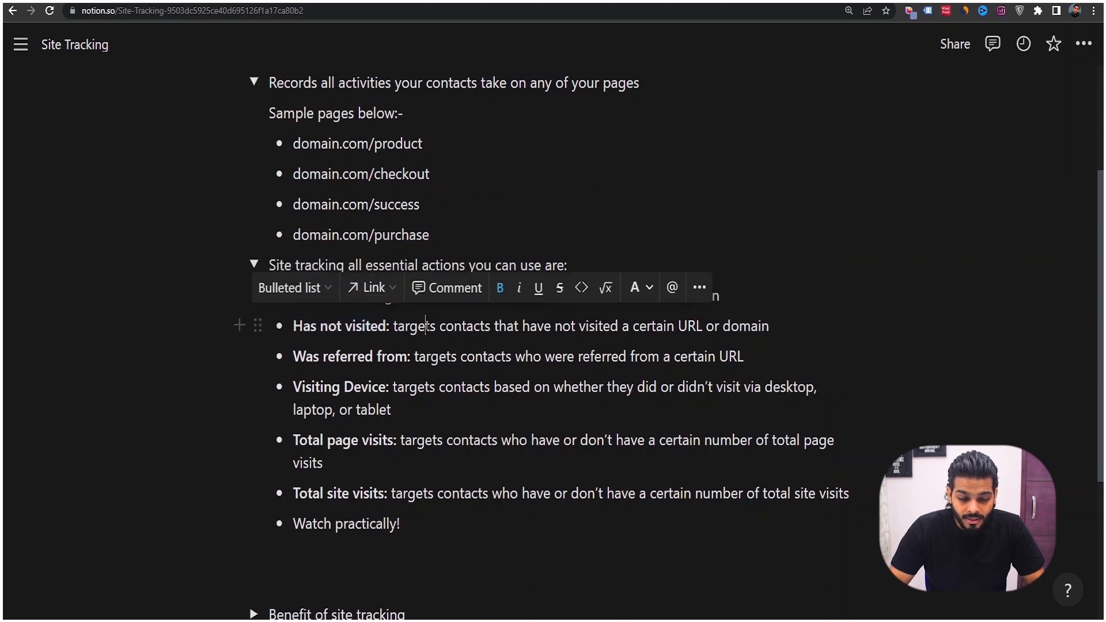
left_click_drag(466, 326, 554, 327)
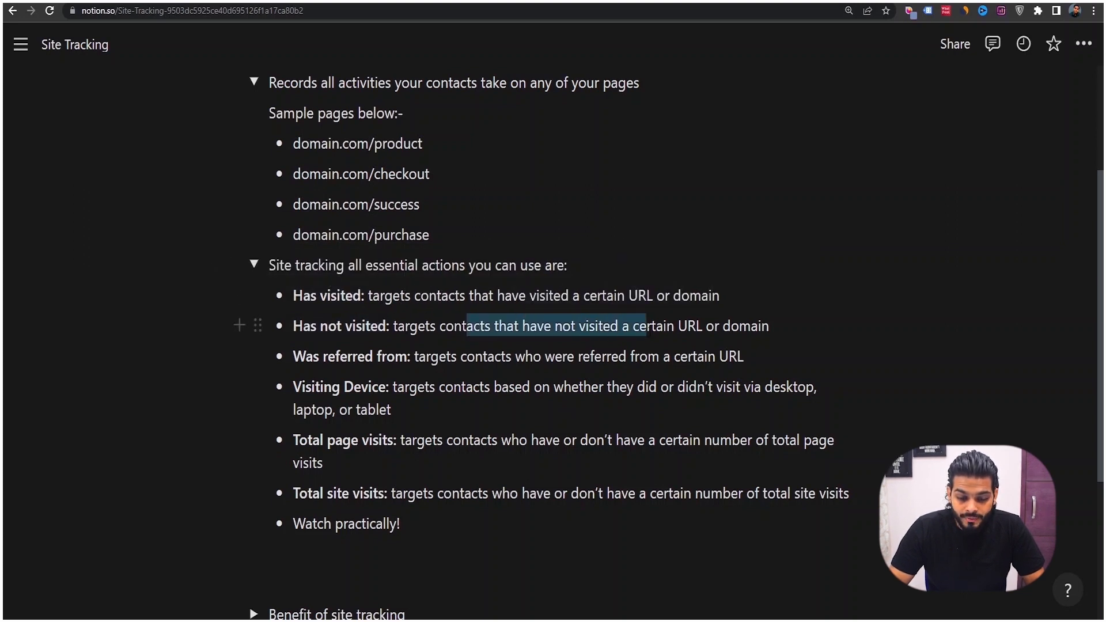
left_click_drag(750, 333, 750, 333)
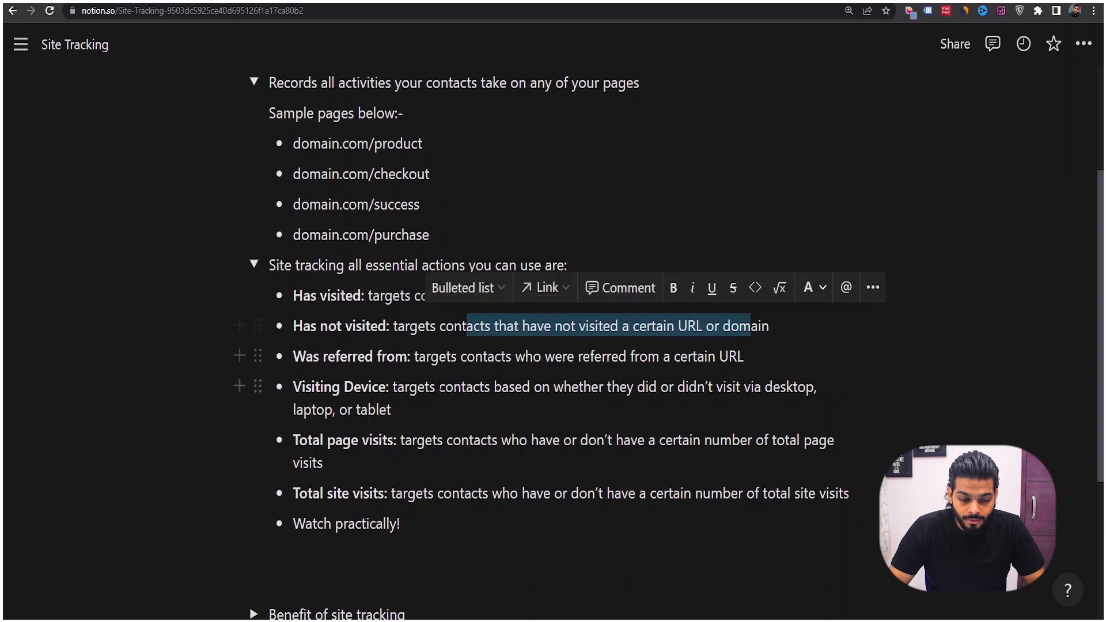
Read the "Was referred from" definition, highlighting the part about contacts referred from a certain URL.
left_click(328, 356)
left_click_drag(305, 356, 408, 357)
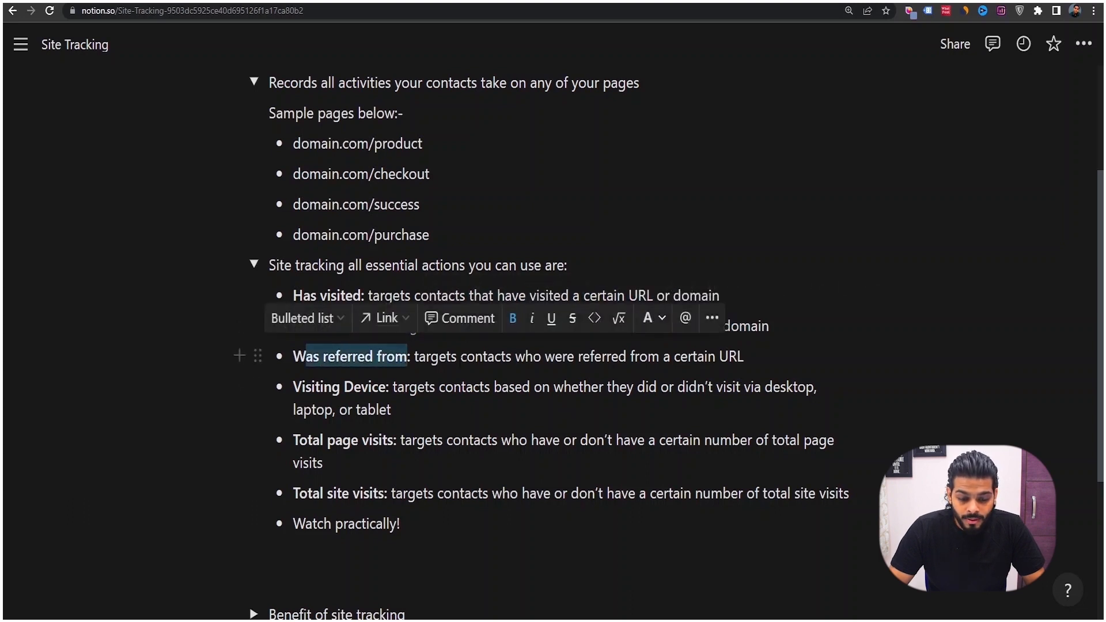
left_click(459, 358)
left_click_drag(494, 357, 541, 358)
left_click(450, 357)
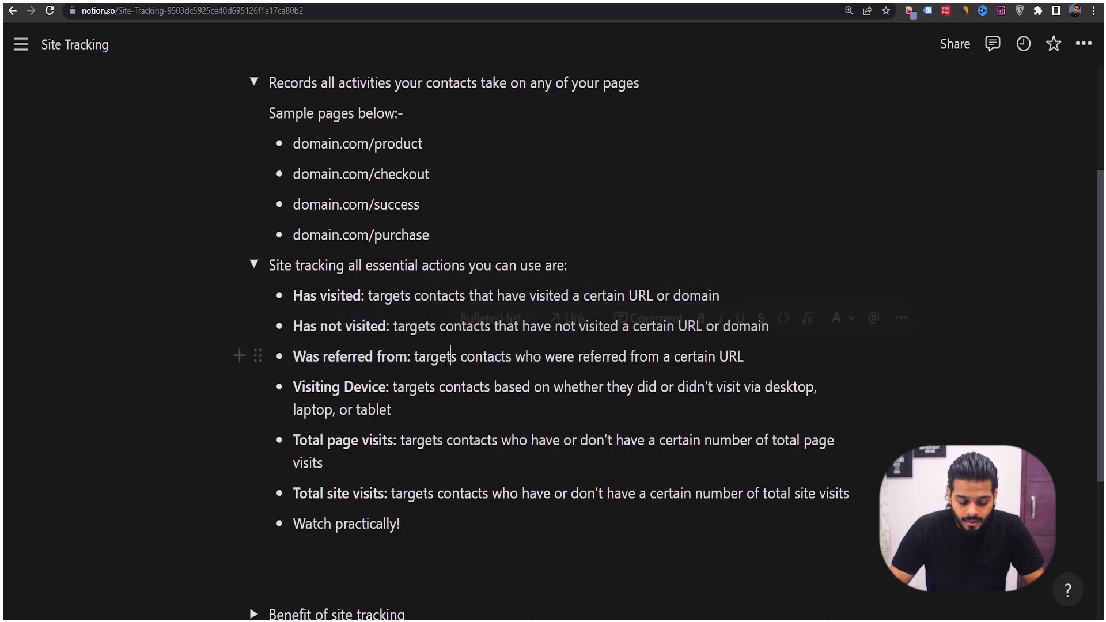
left_click_drag(535, 358, 636, 358)
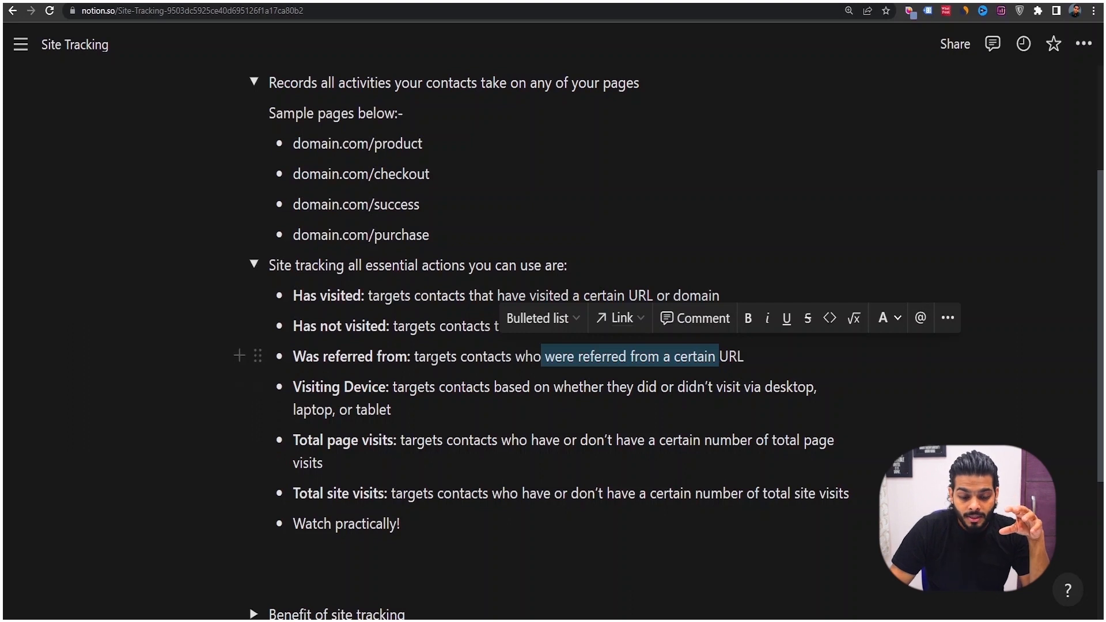
left_click_drag(461, 357, 736, 357)
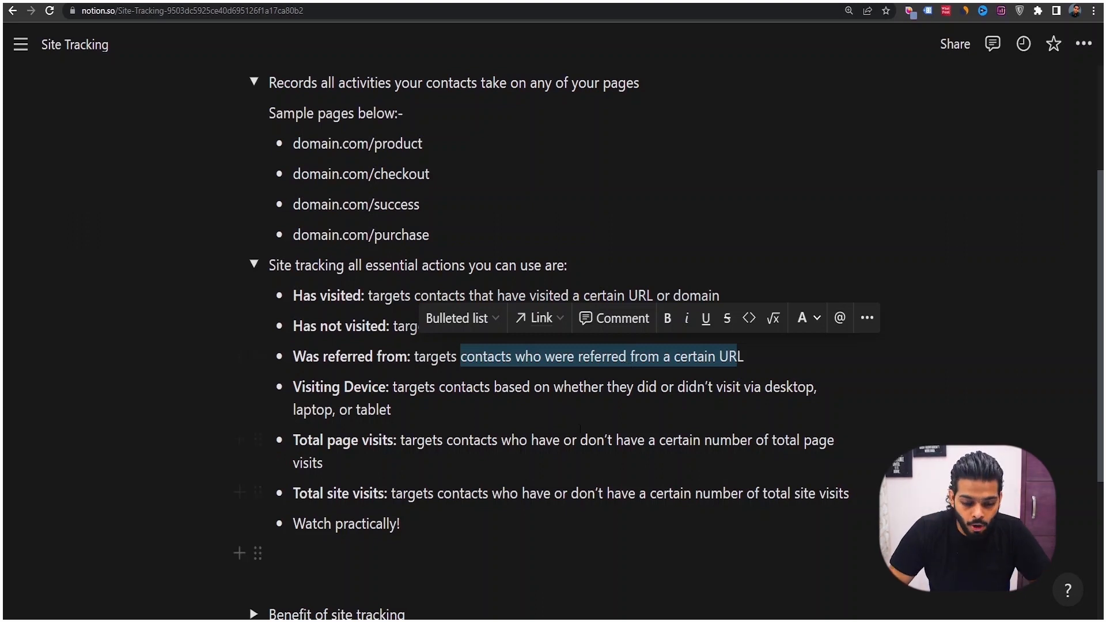
Read the "Visiting Device" definition, highlighting its text about desktop, laptop, or tablet visits.
left_click_drag(301, 387, 304, 408)
left_click(414, 400)
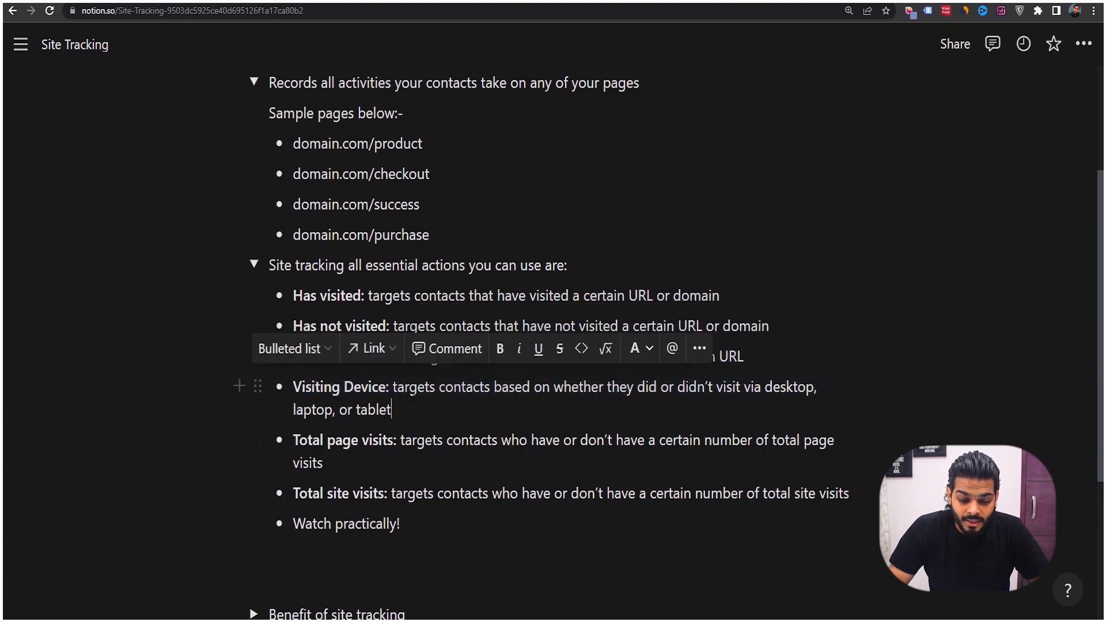
left_click_drag(453, 388, 398, 412)
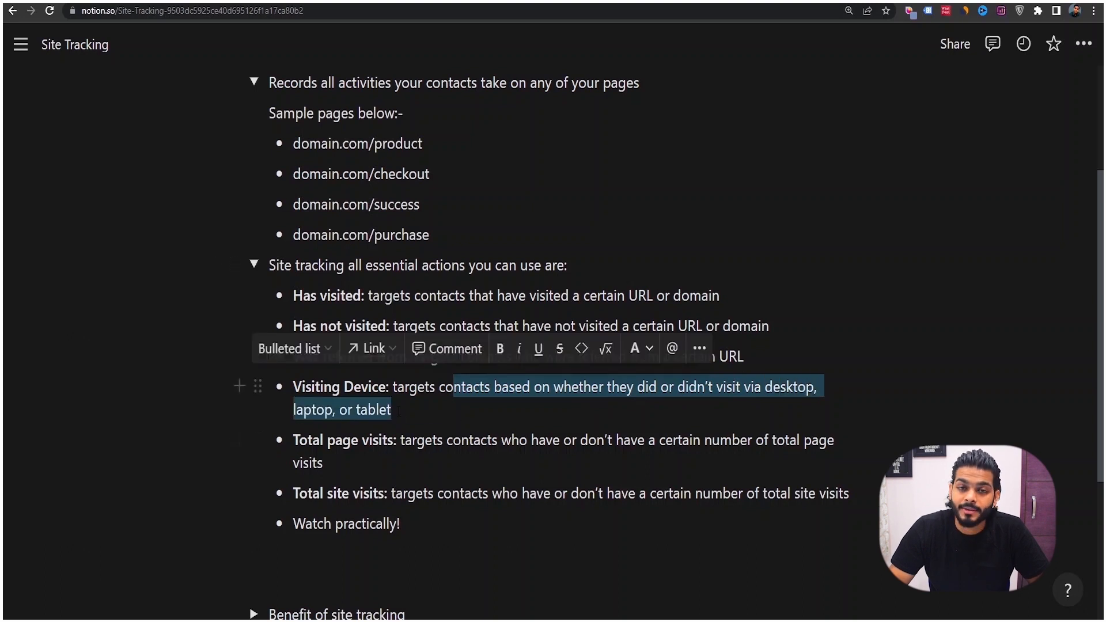
left_click(579, 466)
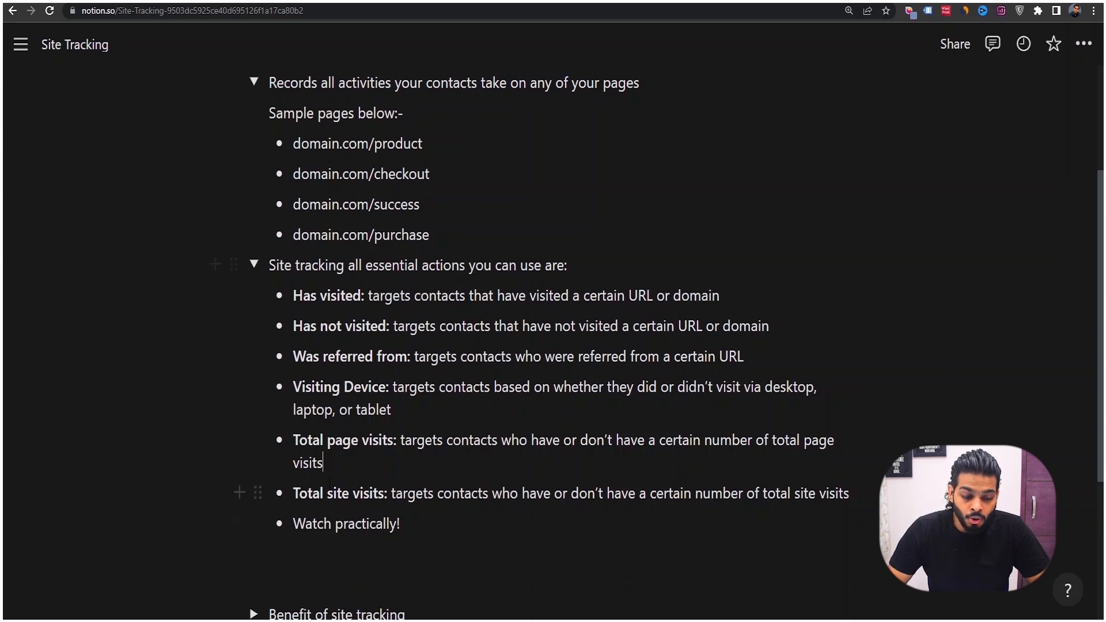
Read the "Total page visits" and "Total site visits" definitions, highlighting their descriptions.
left_click_drag(326, 440, 371, 455)
left_click(435, 439)
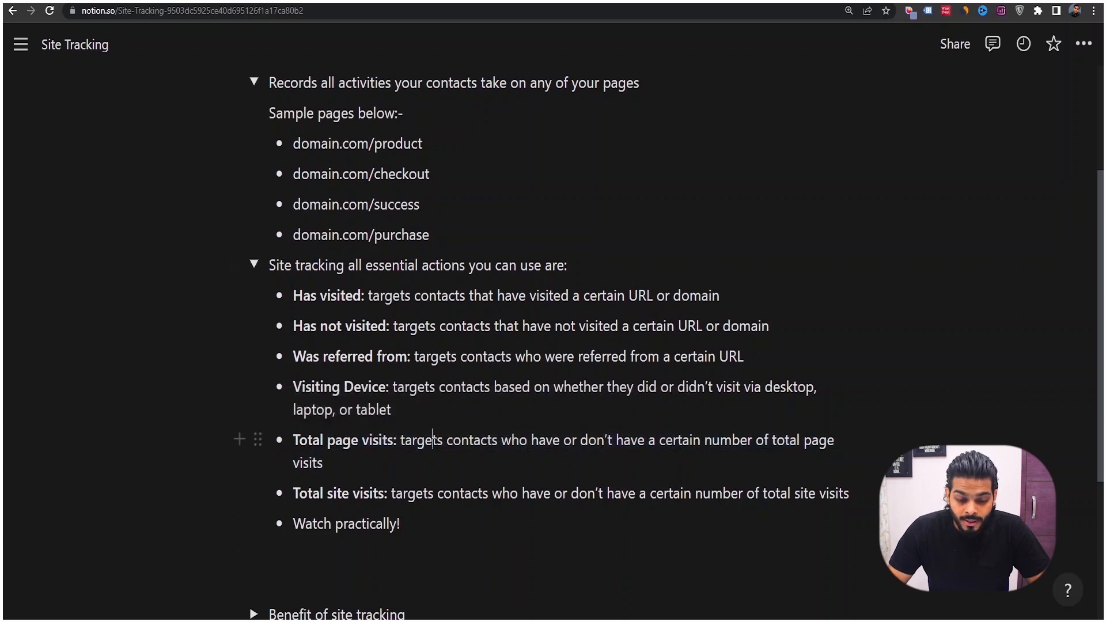
left_click_drag(453, 440, 322, 464)
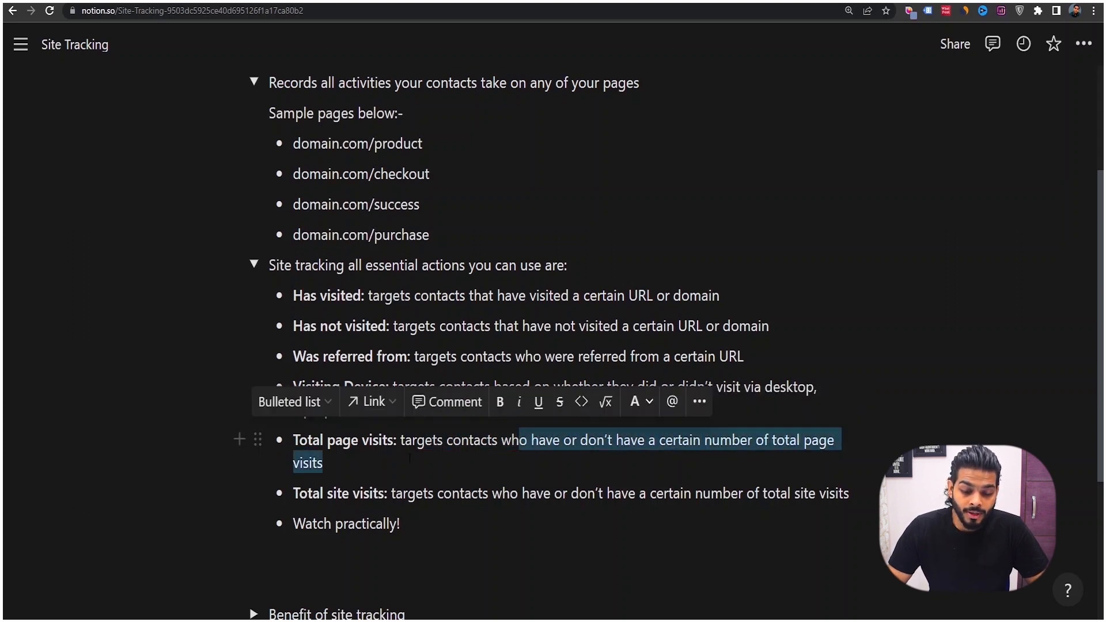
left_click(417, 441)
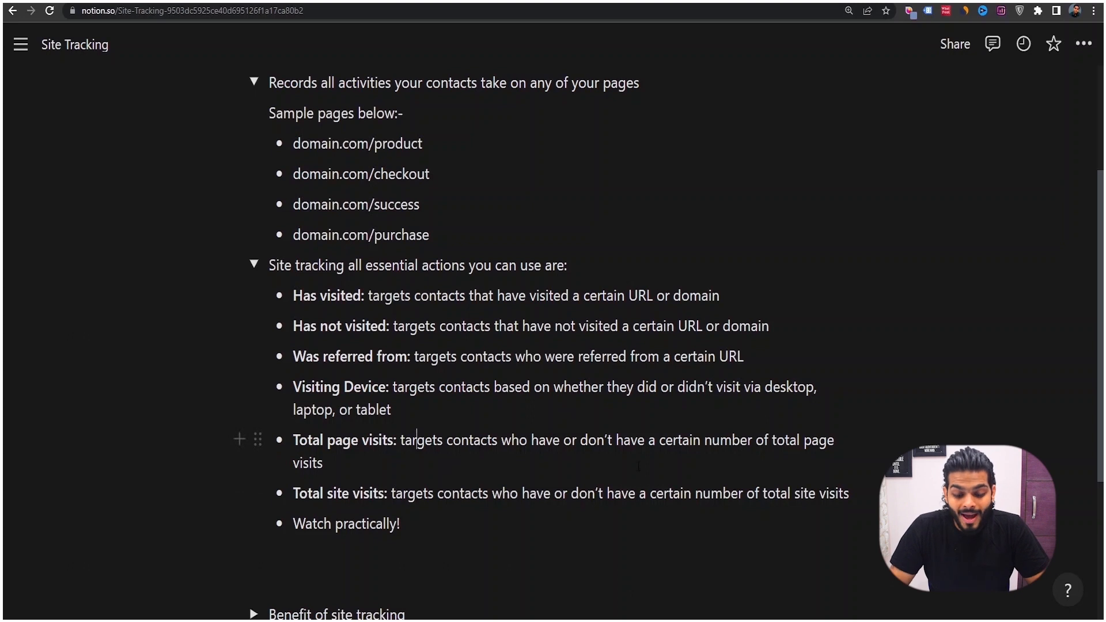
left_click_drag(596, 439, 673, 439)
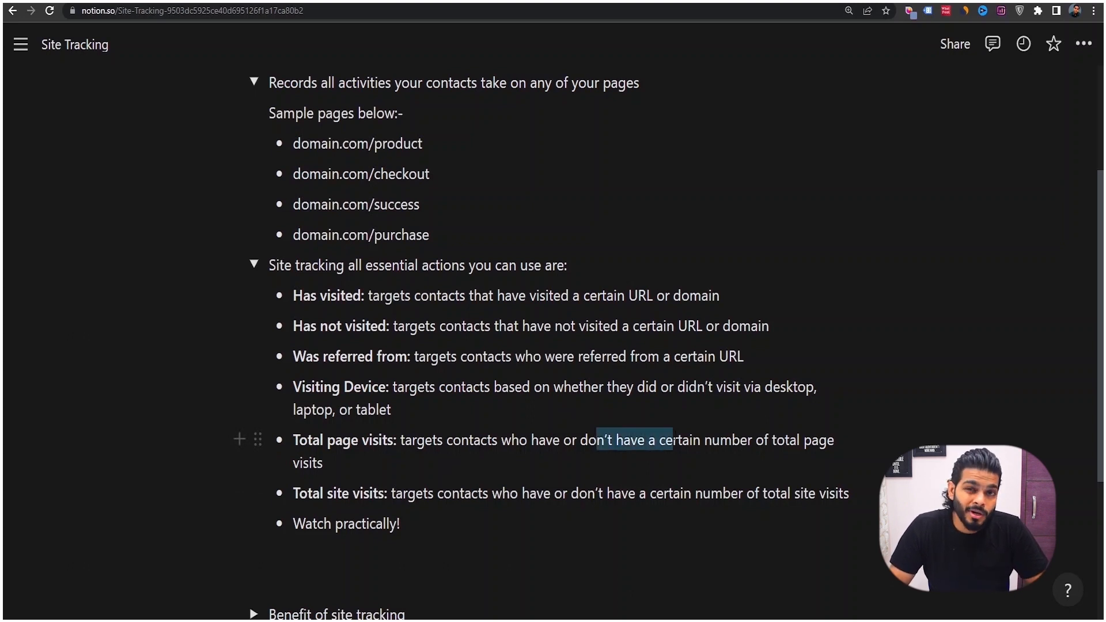
left_click(370, 491)
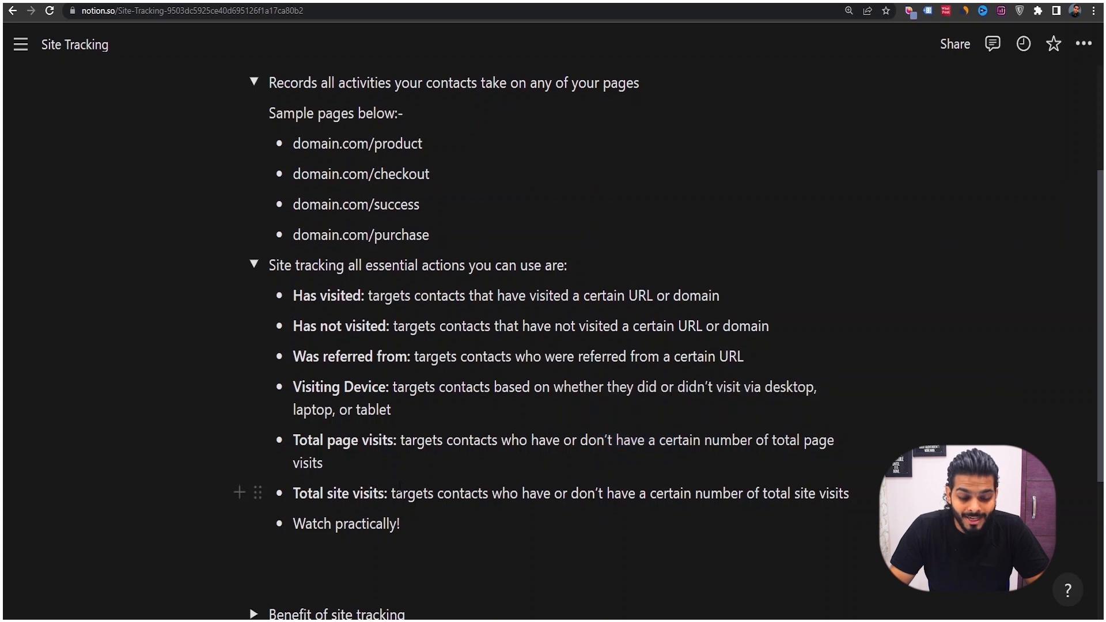
left_click_drag(437, 493, 487, 484)
left_click(493, 494)
Highlight the "Watch practically!" item and look back over the whole list of essential actions.
scroll(419, 276, "down", 5)
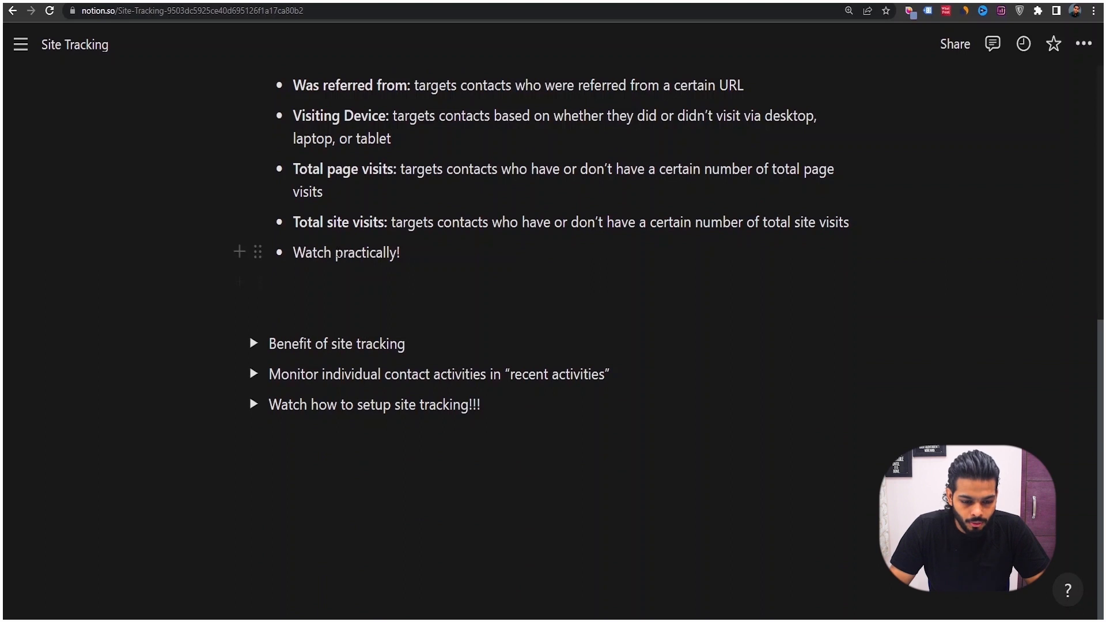
left_click_drag(336, 253, 414, 266)
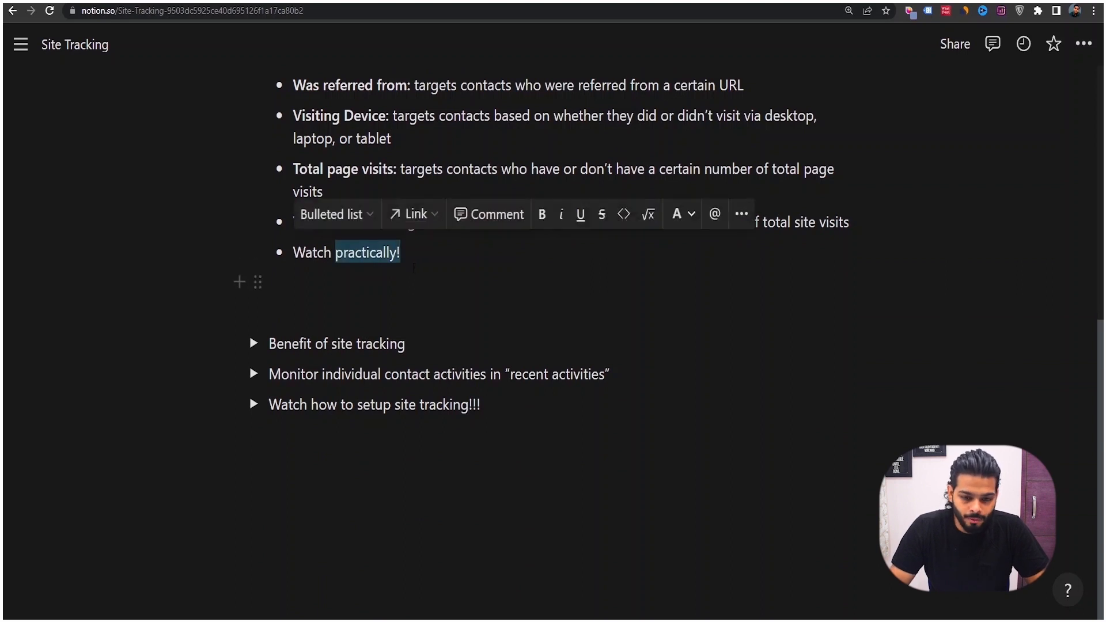
scroll(413, 268, "up", 1)
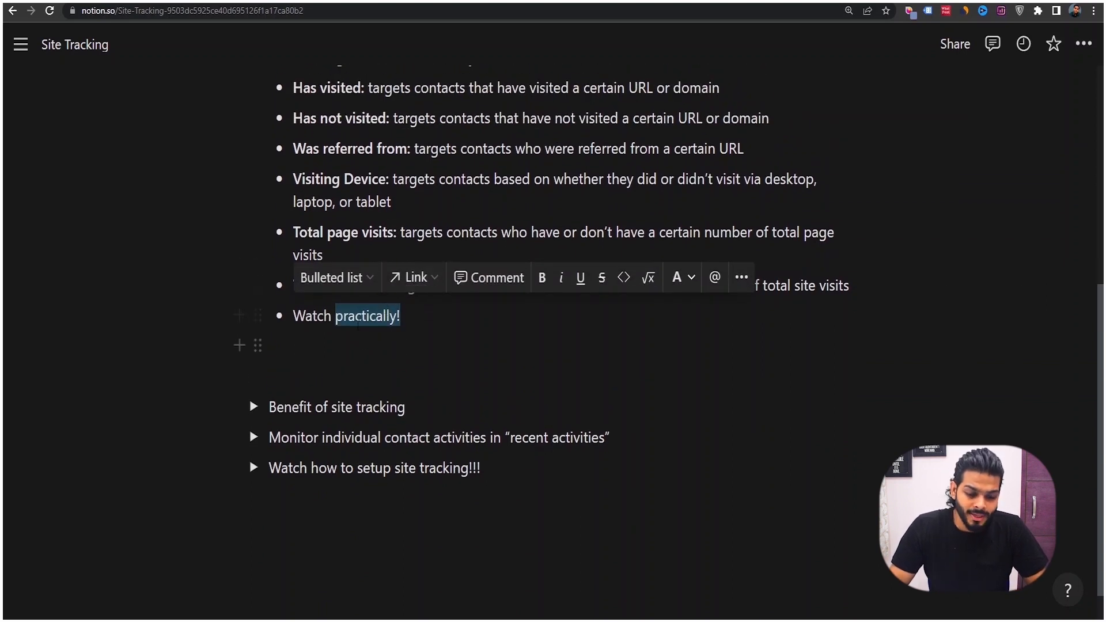
left_click(358, 326)
scroll(366, 219, "up", 2)
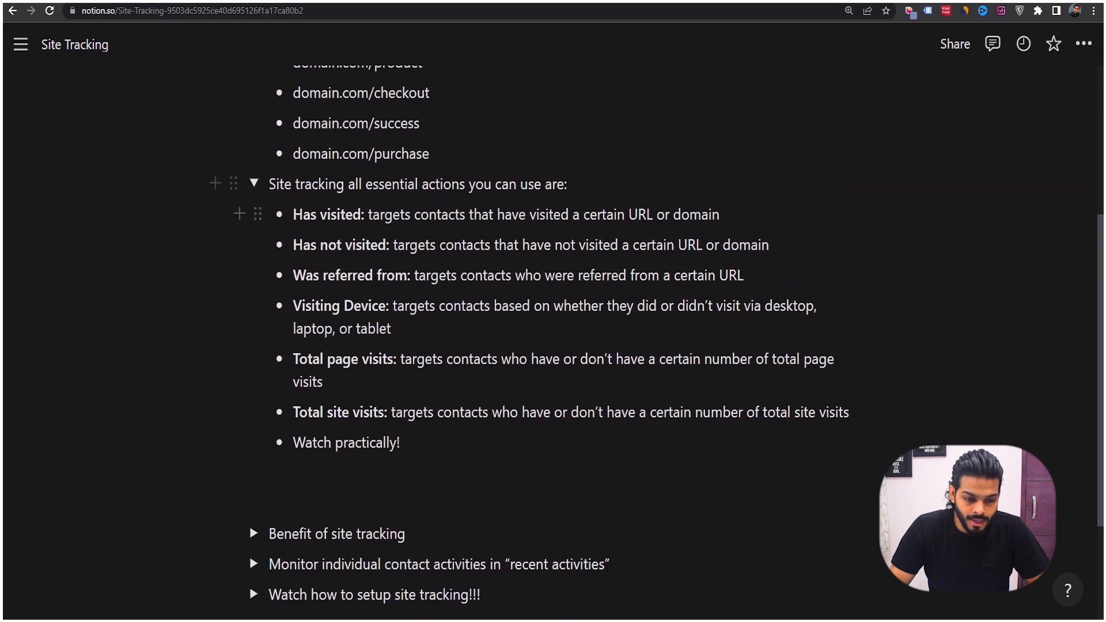
scroll(404, 288, "up", 4)
scroll(403, 288, "down", 4)
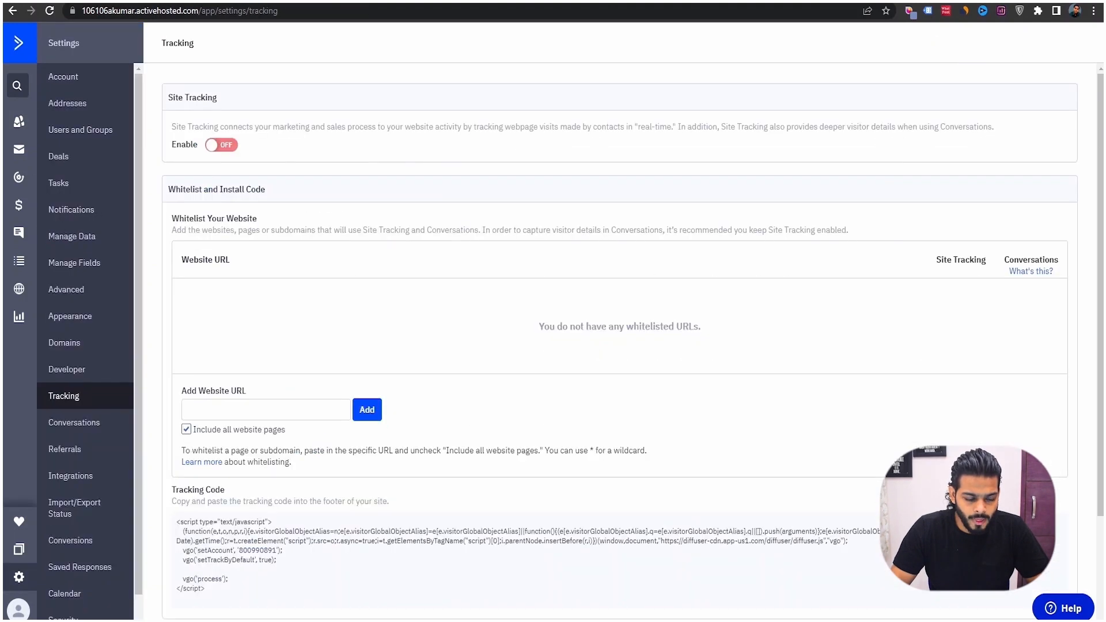
Switch to the ActiveCampaign contacts page, start an advanced search and list the Site & Event Data conditions.
left_click(184, 1)
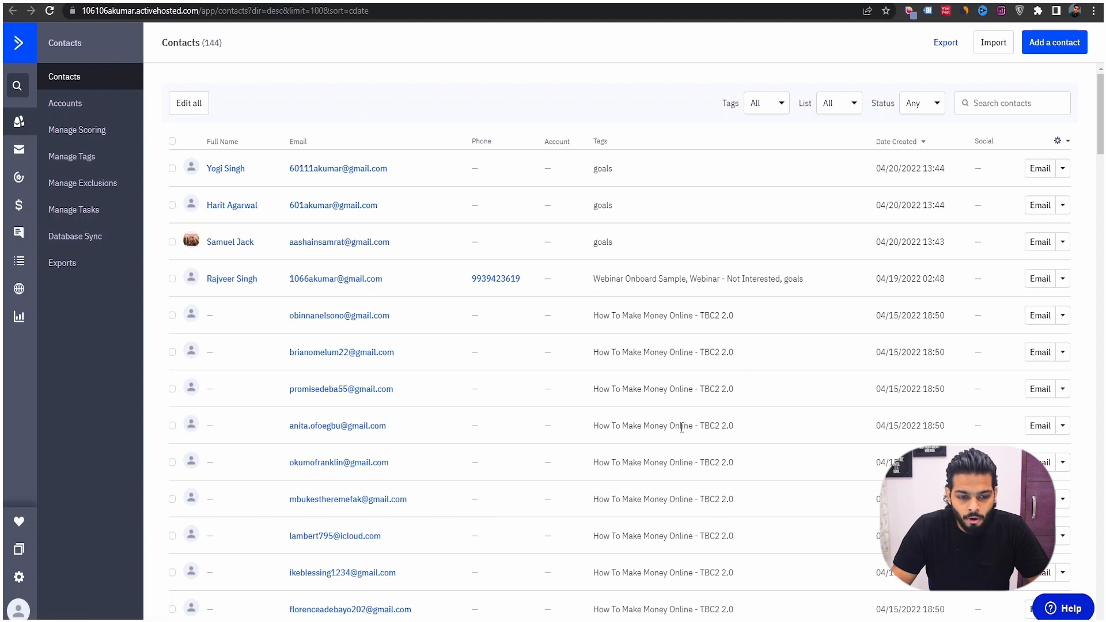
left_click(1024, 104)
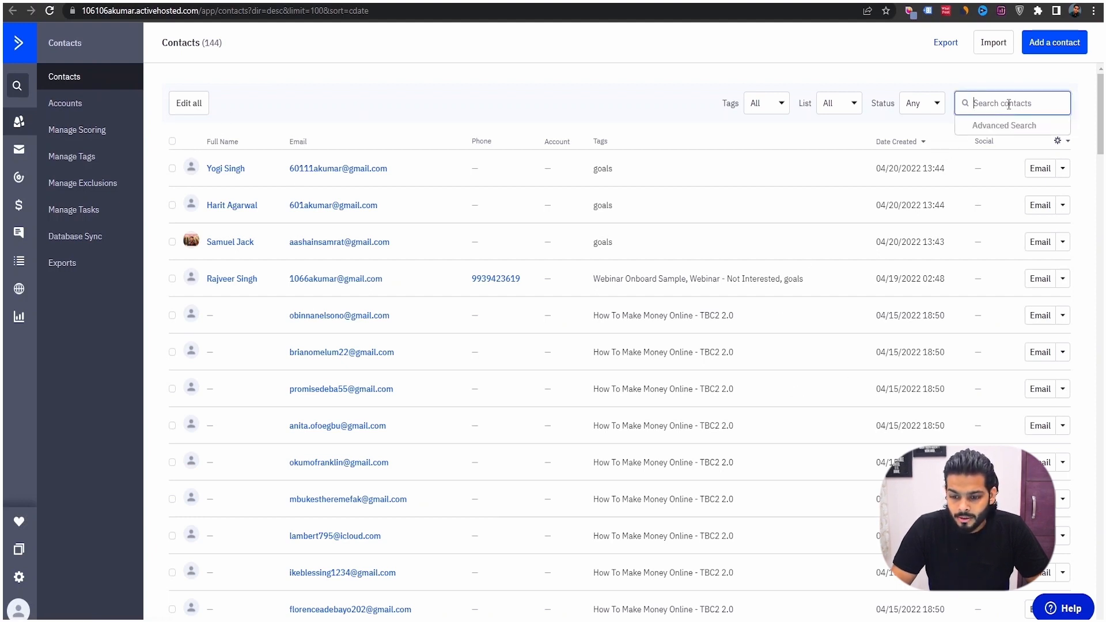
left_click(999, 126)
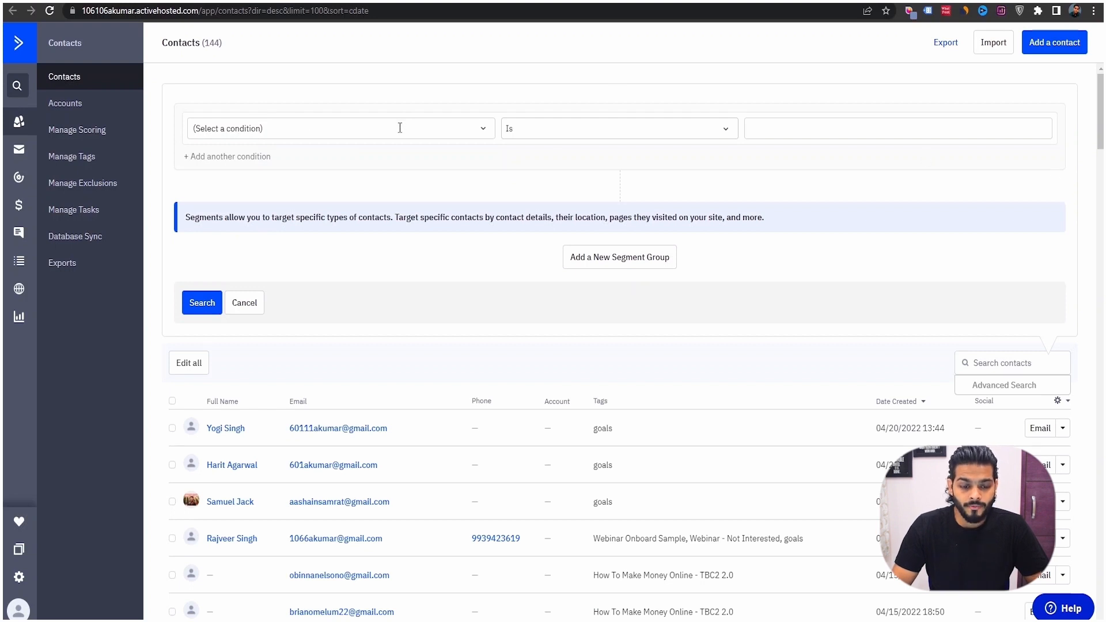
left_click(302, 129)
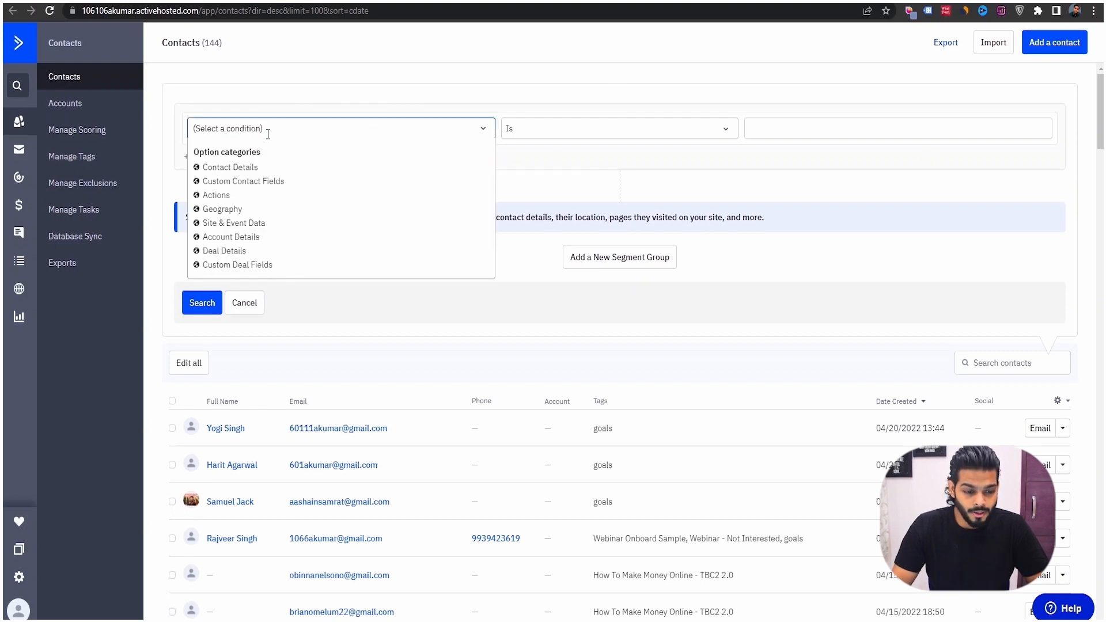
left_click(218, 224)
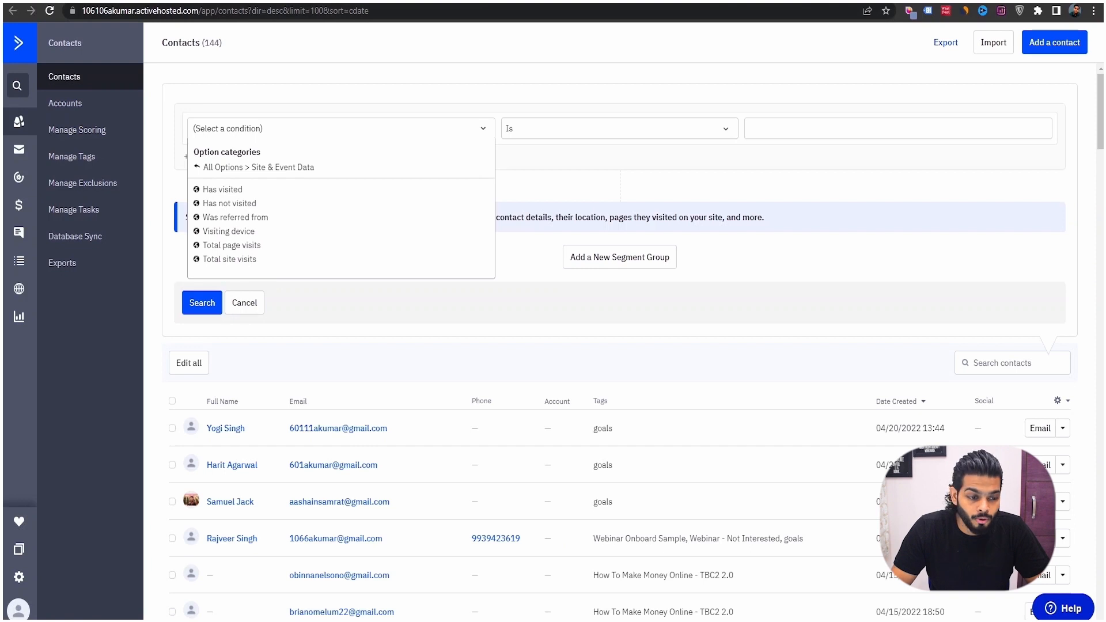
Review the essential actions in the Notion notes from "Has visited" to "Total page visits", and return to the ActiveCampaign contacts search.
key("ctrl+Tab")
left_click_drag(258, 215, 364, 223)
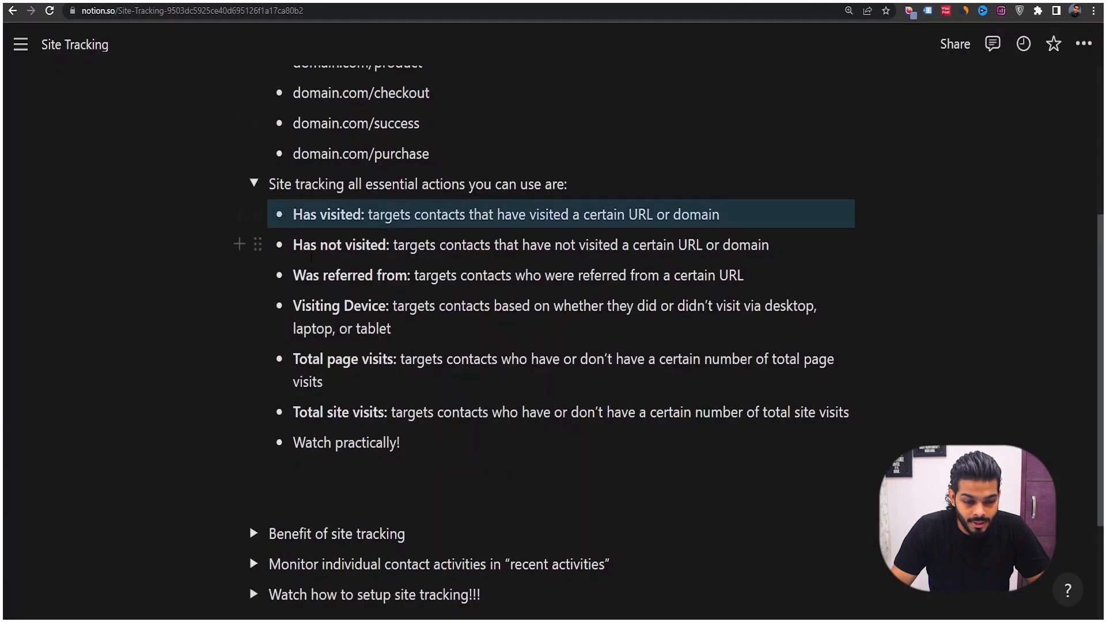
left_click(310, 244)
triple_click(327, 275)
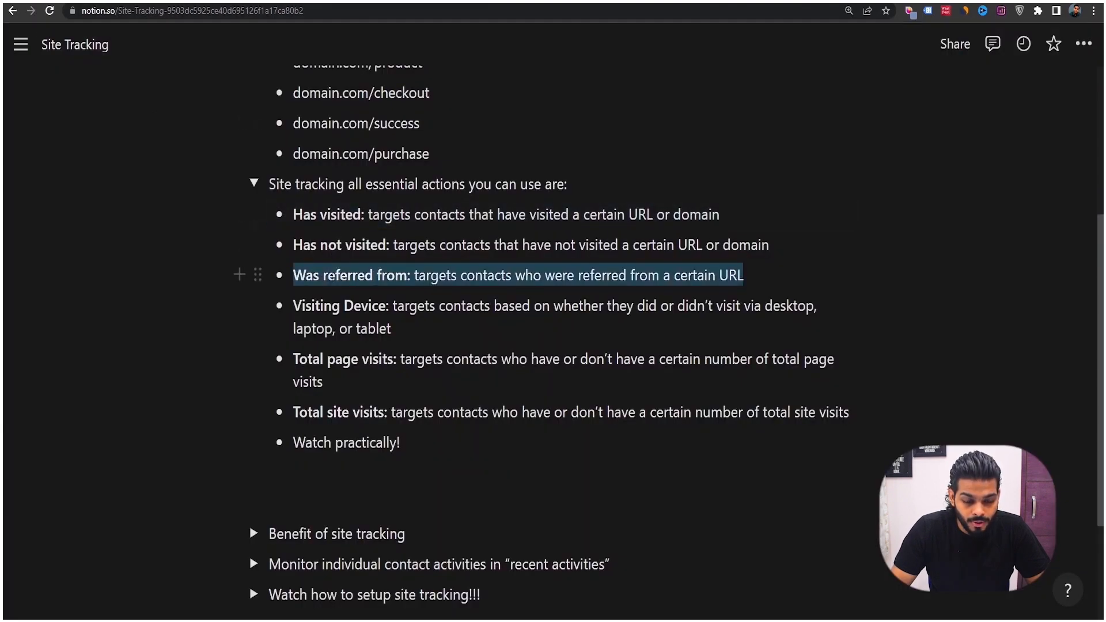
double_click(346, 306)
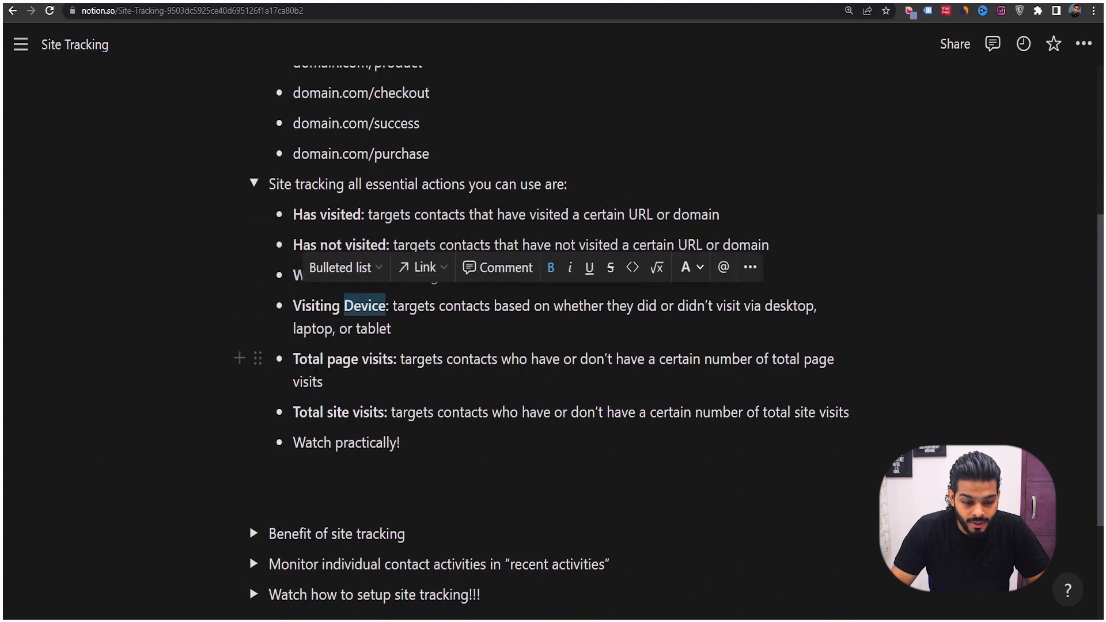
left_click(317, 381)
left_click(382, 1)
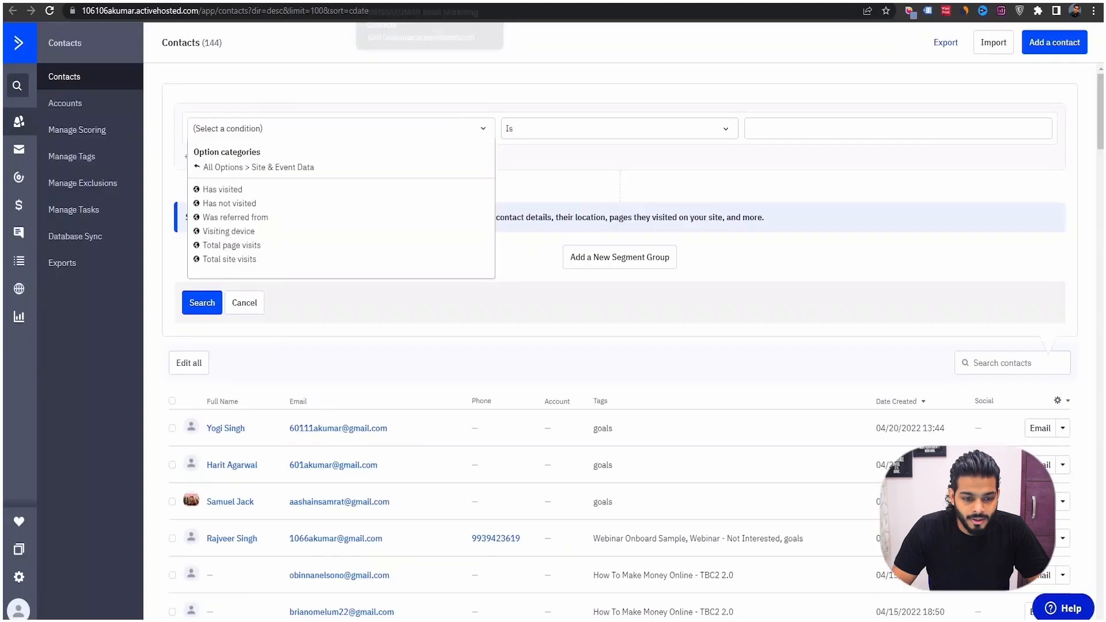
Set the search condition to Has visited with the URL (Contains) match type.
left_click(230, 190)
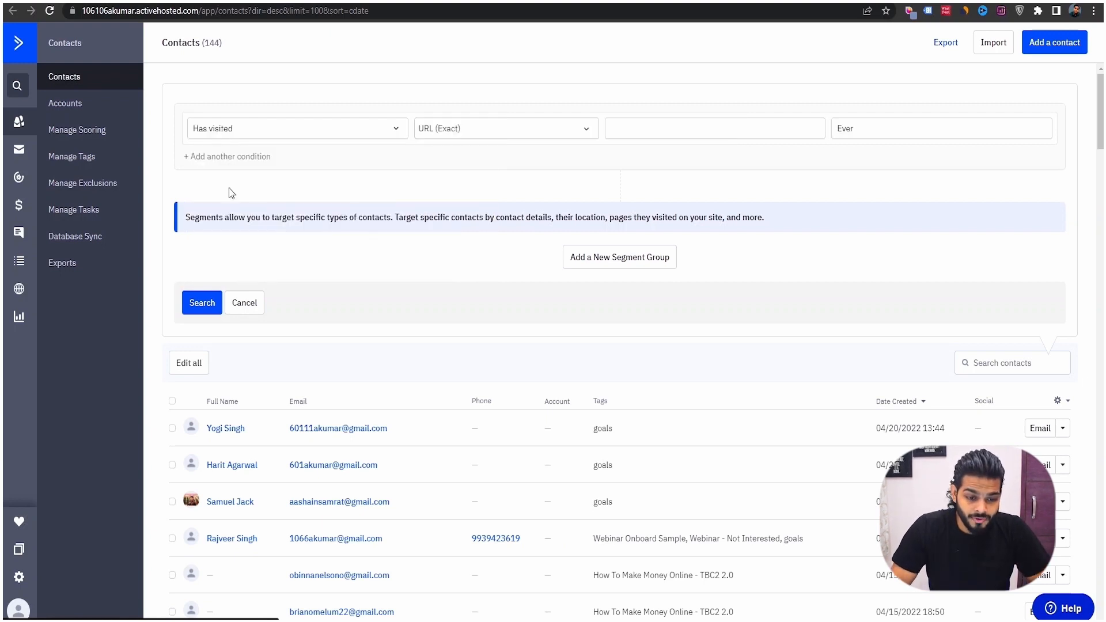
left_click(310, 128)
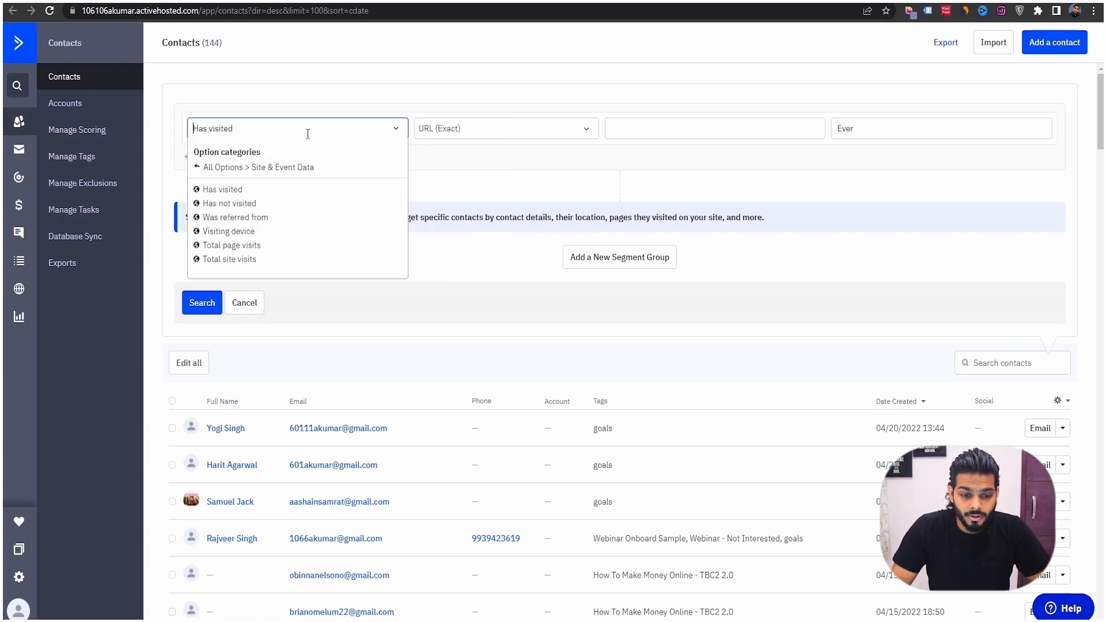
left_click(223, 189)
left_click(526, 127)
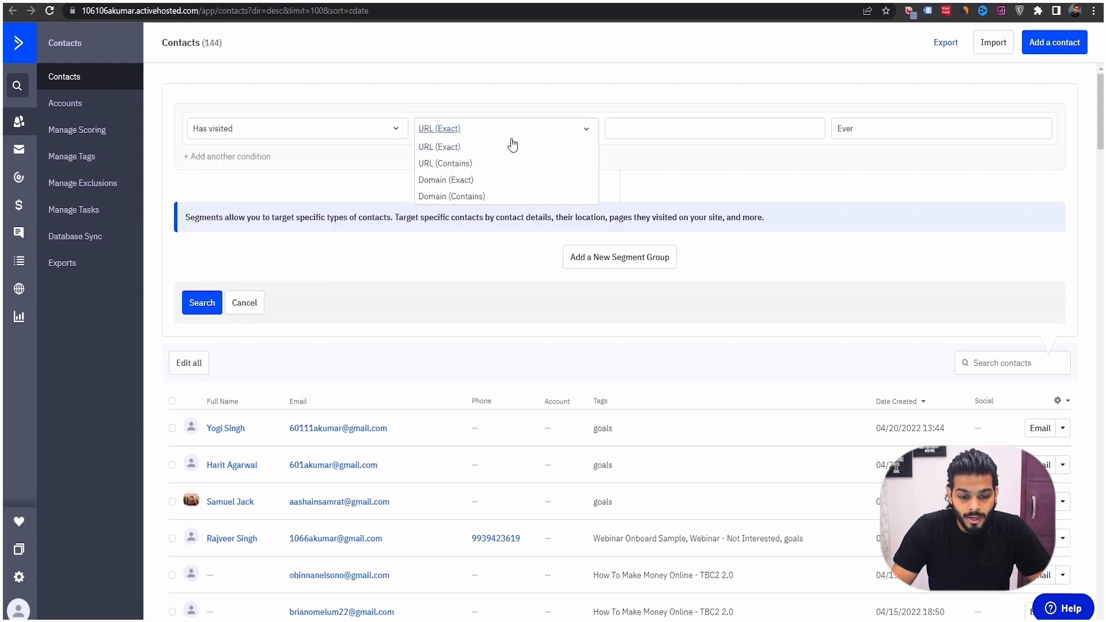
left_click(444, 161)
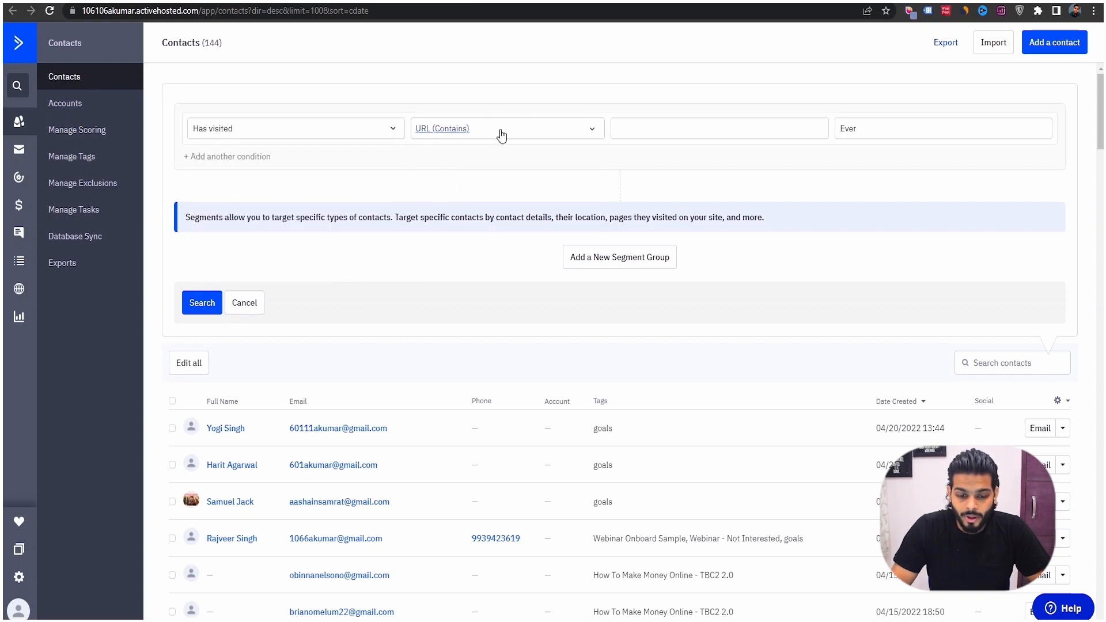
Enter domain.com/checkout as the URL the contacts have visited.
left_click(651, 129)
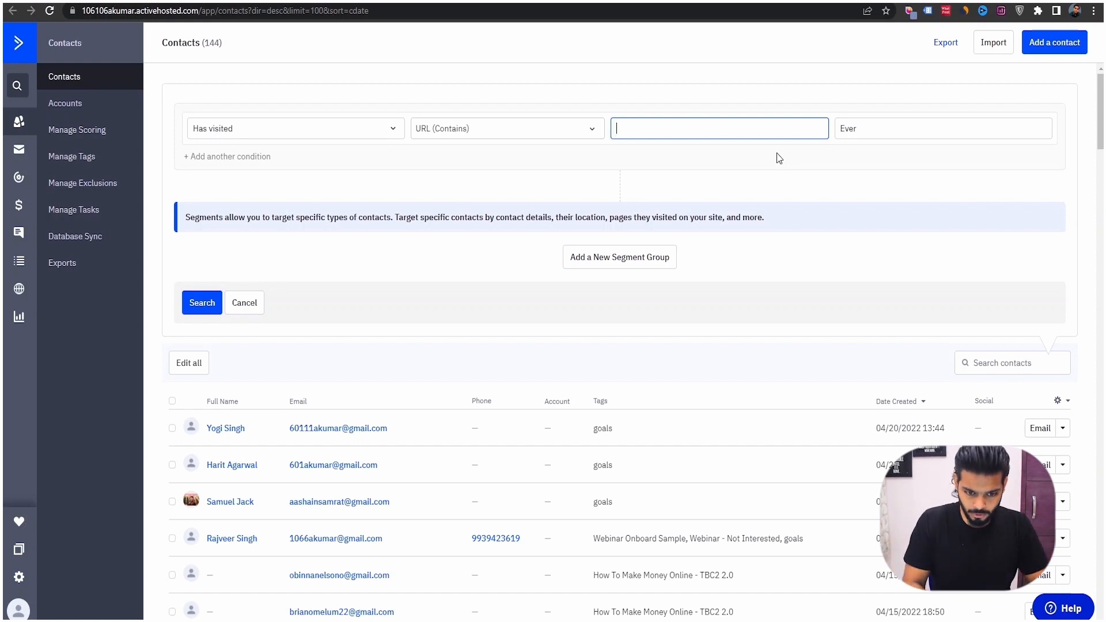
type("do")
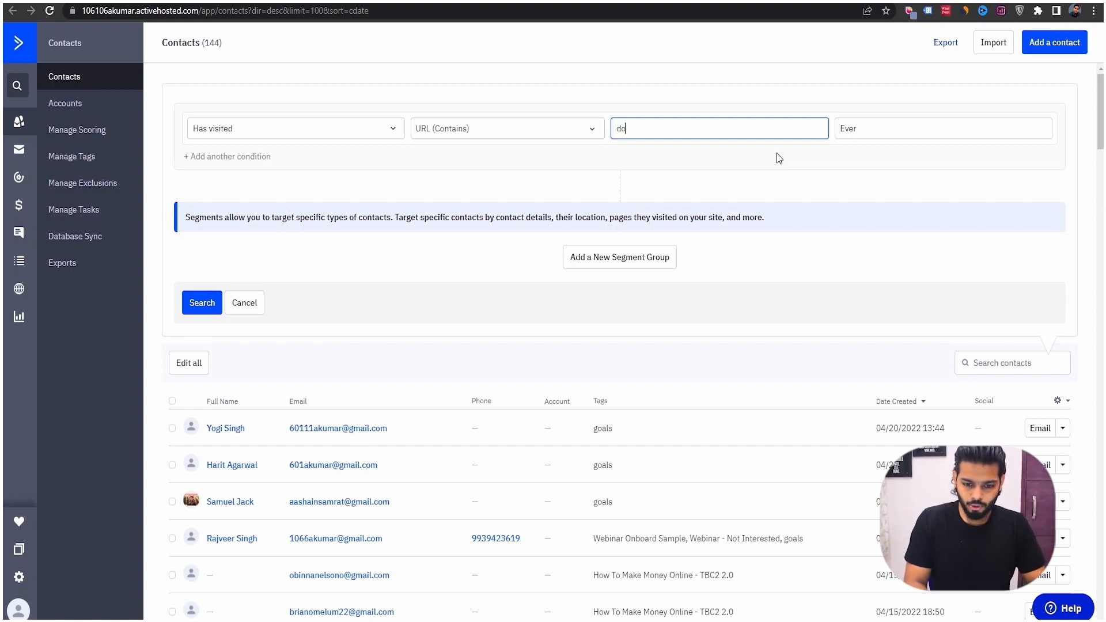
type("main.com")
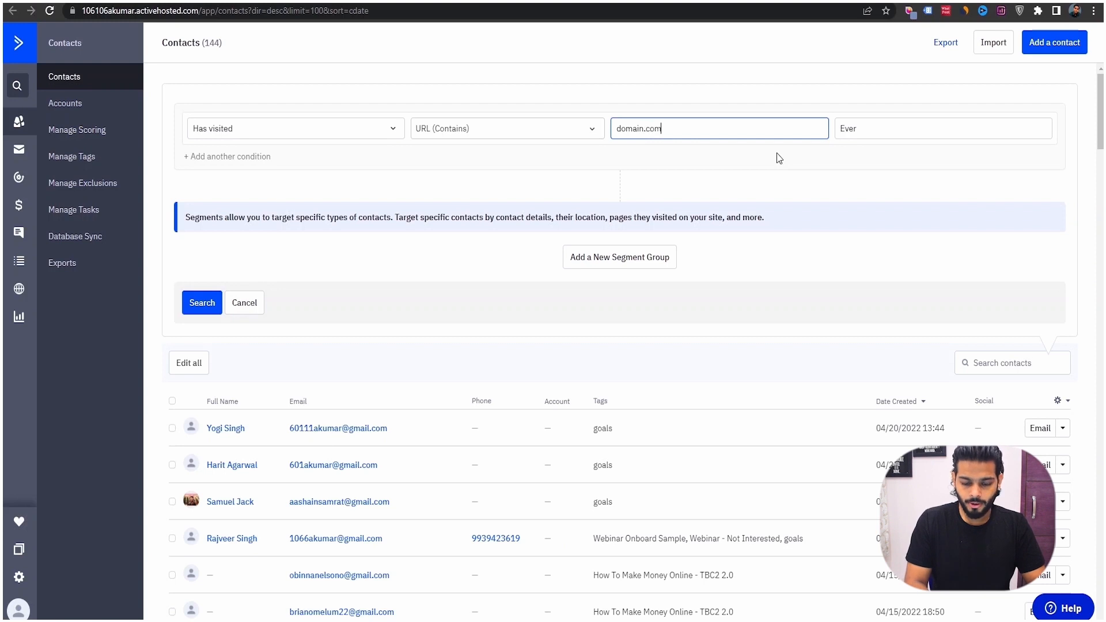
type("/checkout")
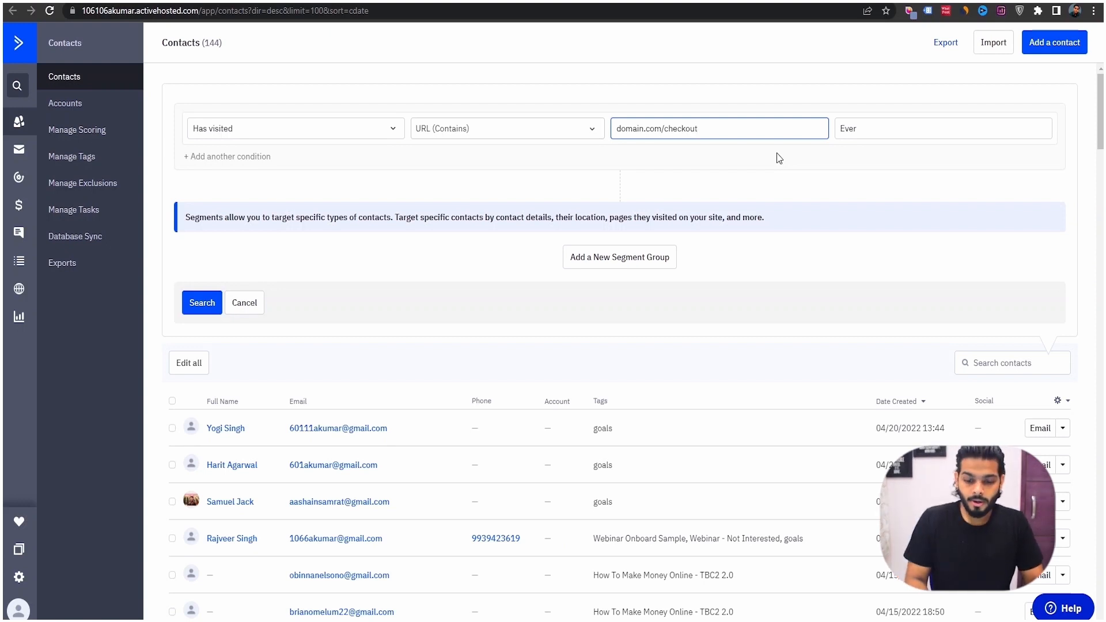
Replace the end of the visited URL so that it reads domain.com/purchased.
key("BackSpace")
key("BackSpace")
key("BackSpace")
key("BackSpace")
key("BackSpace")
key("BackSpace")
key("BackSpace")
key("BackSpace")
type("purchased")
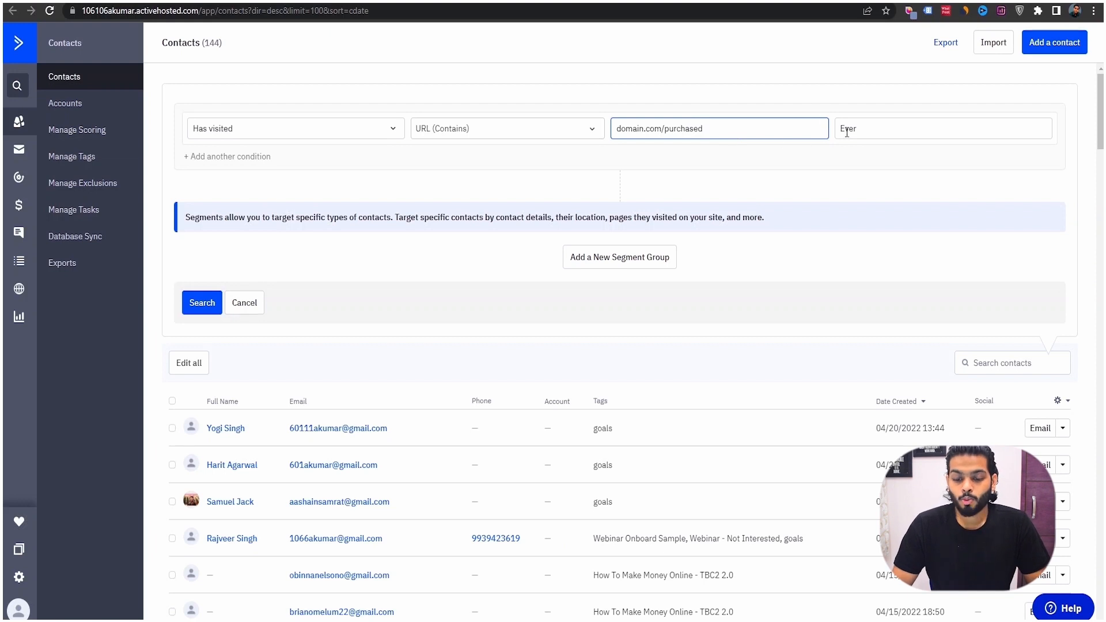
Change the visited URL to domain.com/bodybuilding and set the visit frequency to 2-5 time(s).
left_click(865, 134)
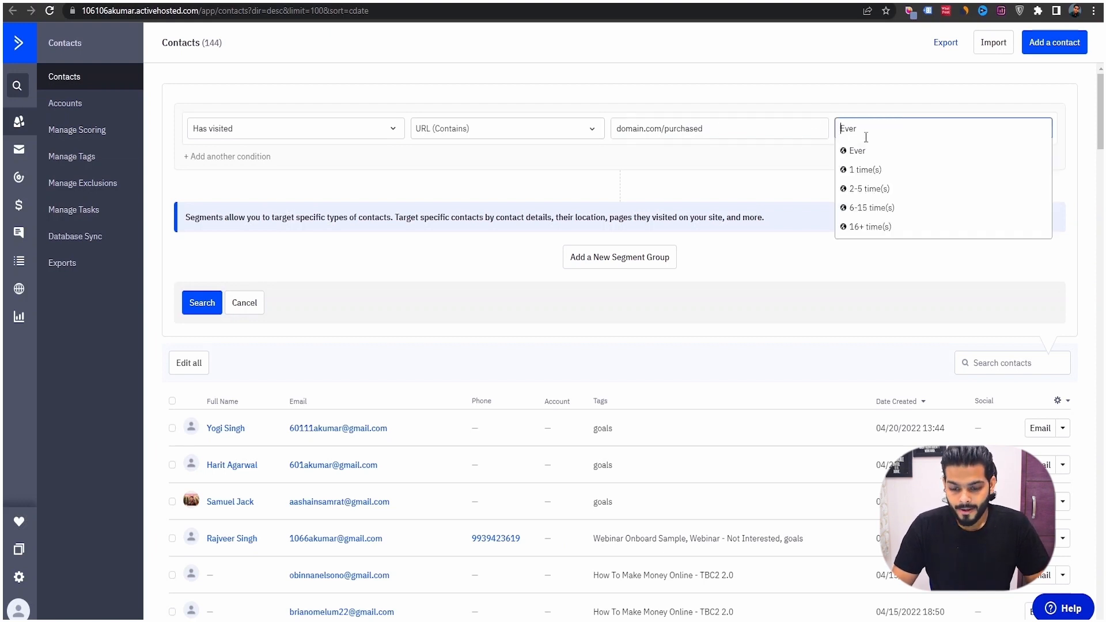
left_click(749, 124)
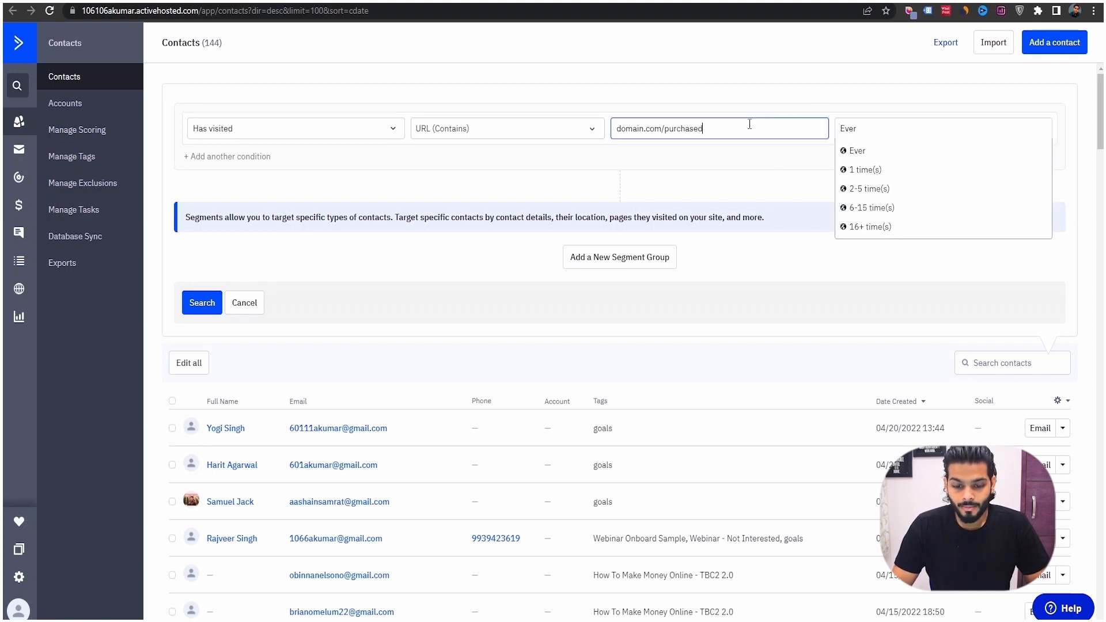
key("ctrl+BackSpace")
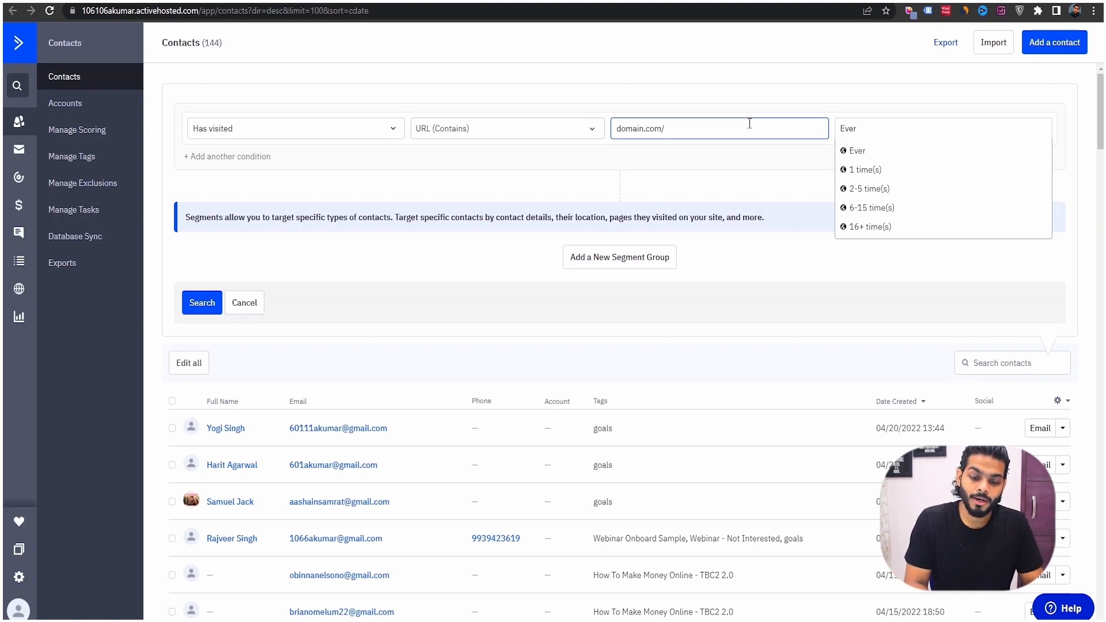
type("body")
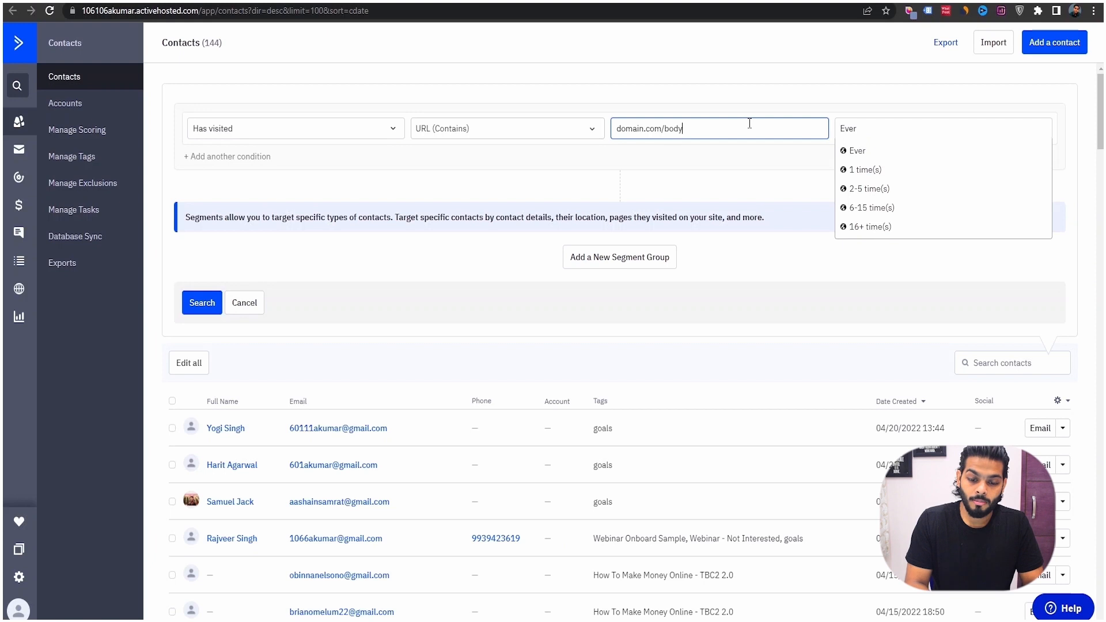
type("building")
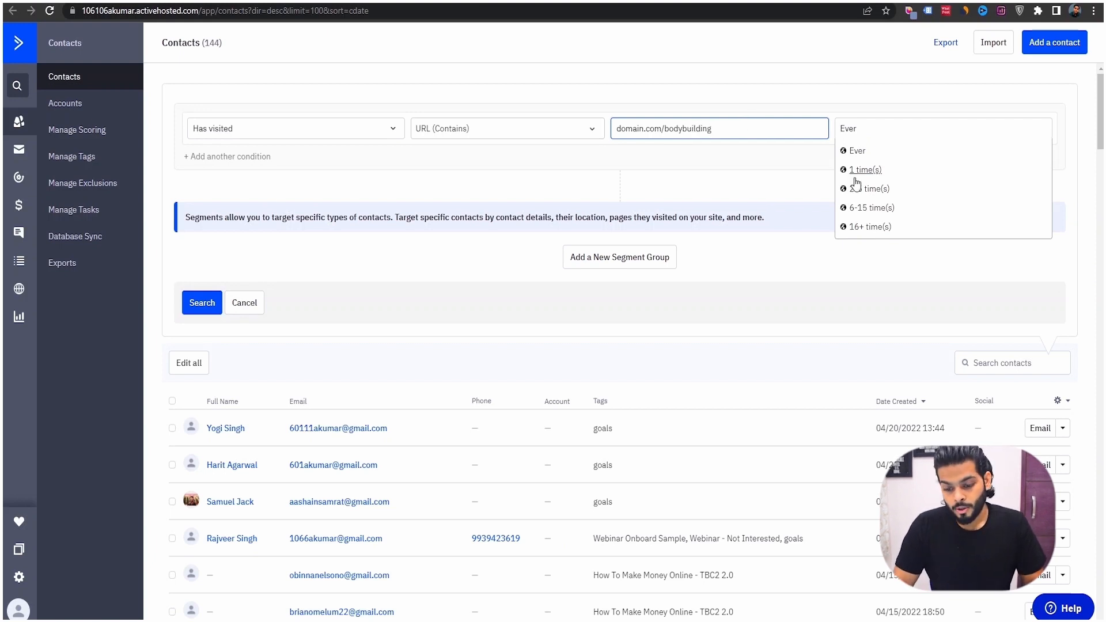
left_click(871, 188)
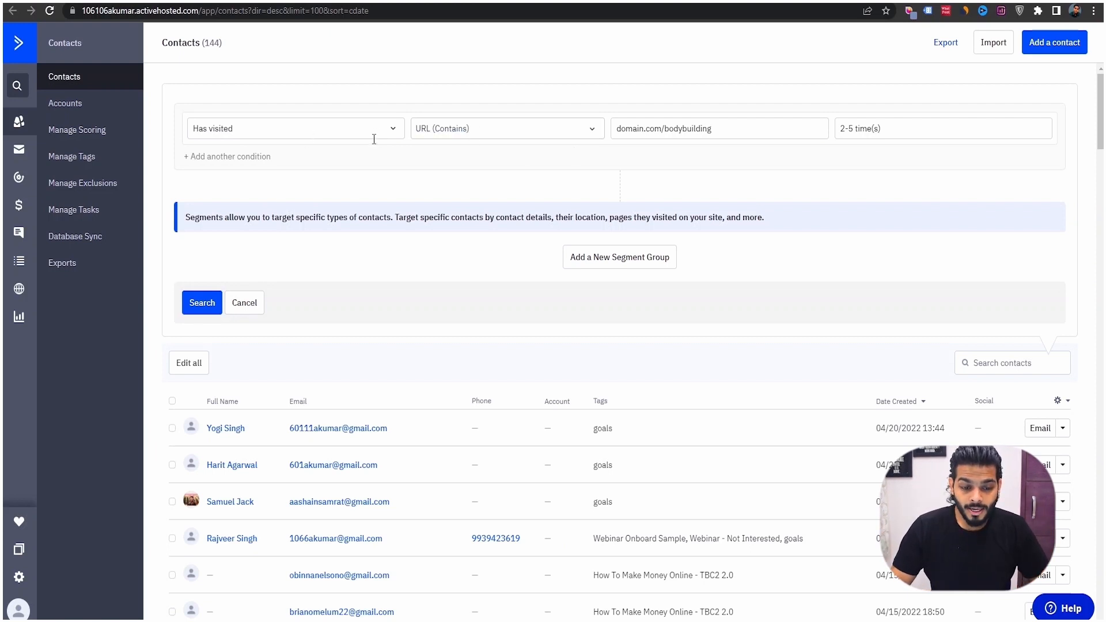
Highlight the "bodybuilding" part of the URL and look over the essential actions list in the Notion notes.
left_click(518, 131)
left_click_drag(720, 126, 666, 127)
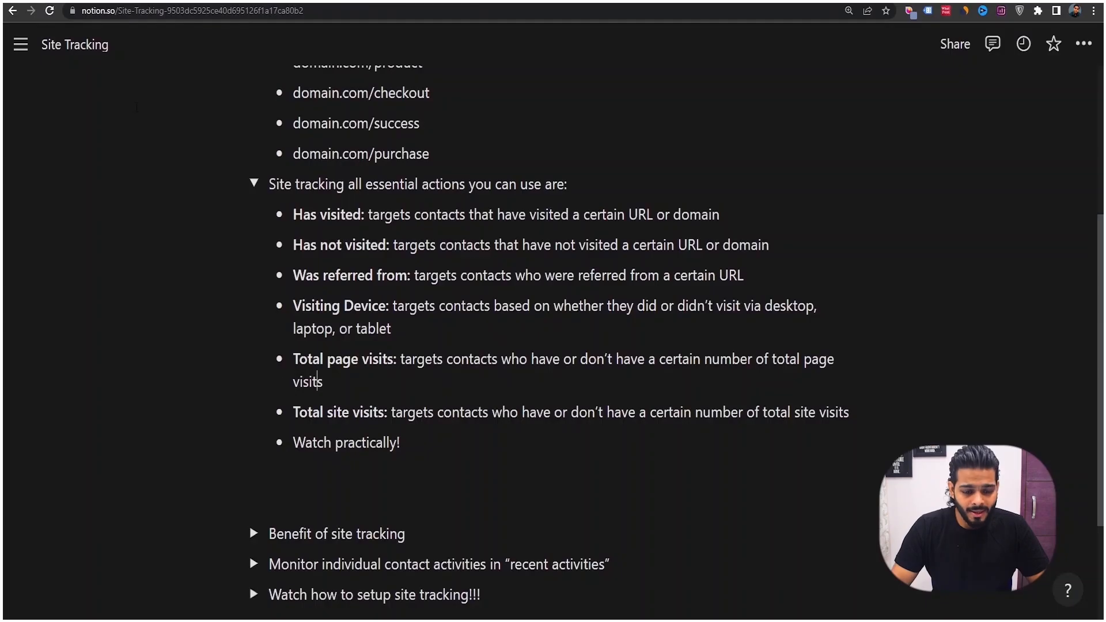
scroll(349, 362, "down", 1)
scroll(349, 362, "down", 2)
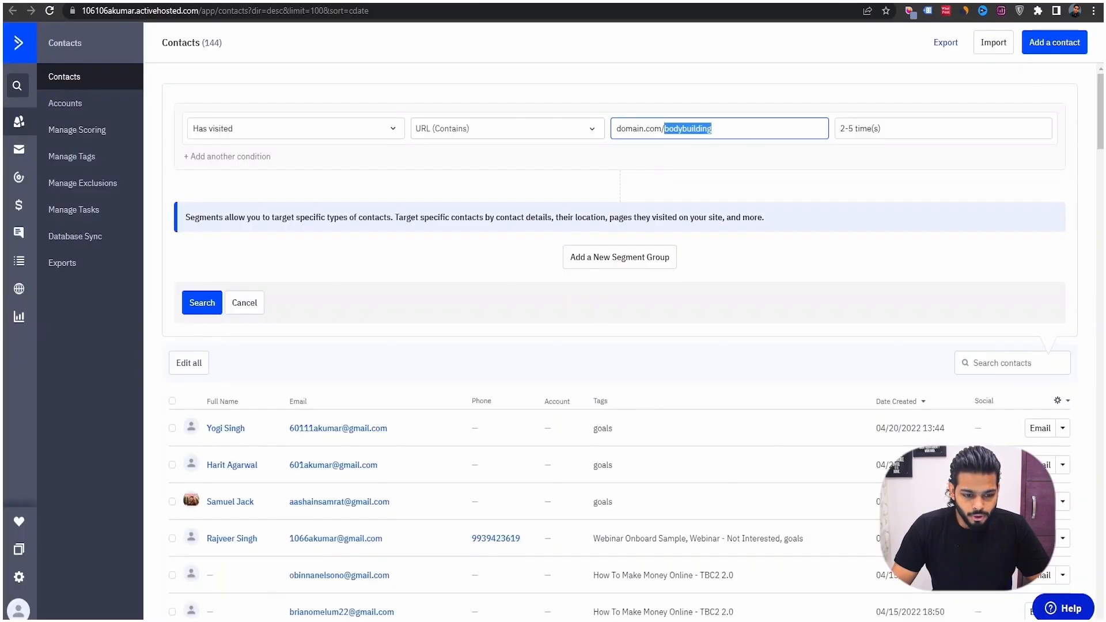
Change the contacts search condition to Has not visited with the URL (Exact) match type.
left_click(297, 130)
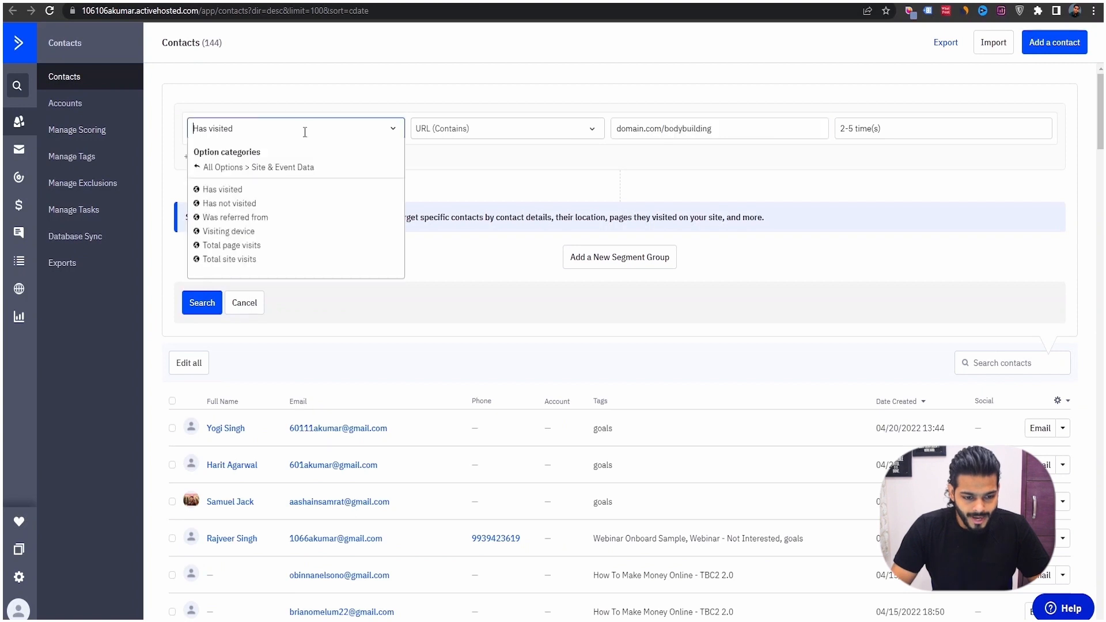
left_click(227, 204)
left_click(526, 140)
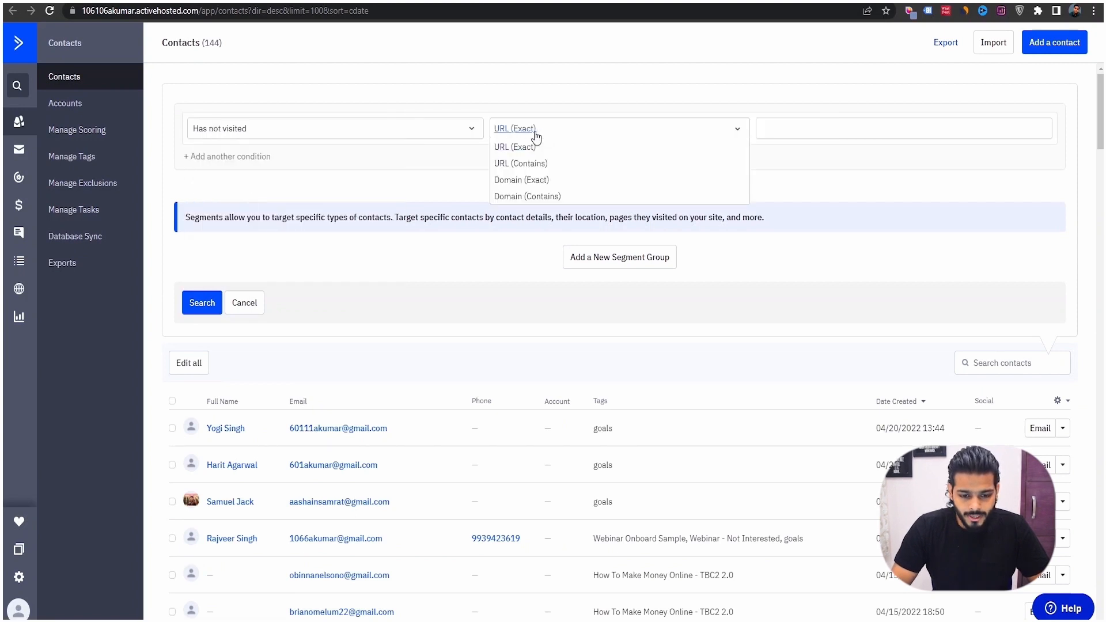
left_click(534, 164)
left_click(536, 131)
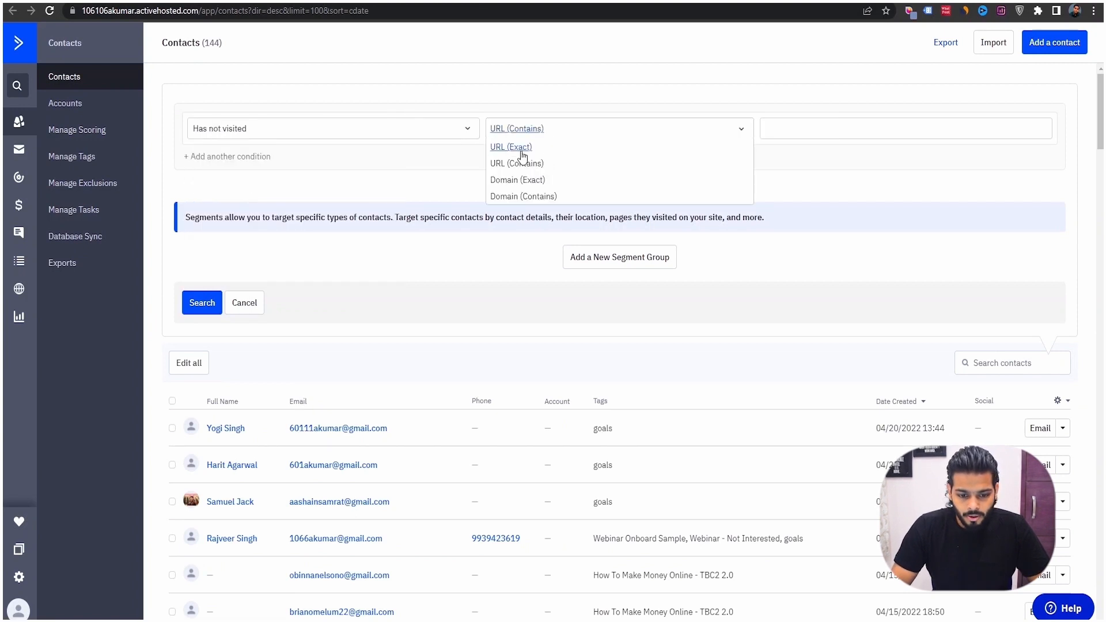
left_click(537, 147)
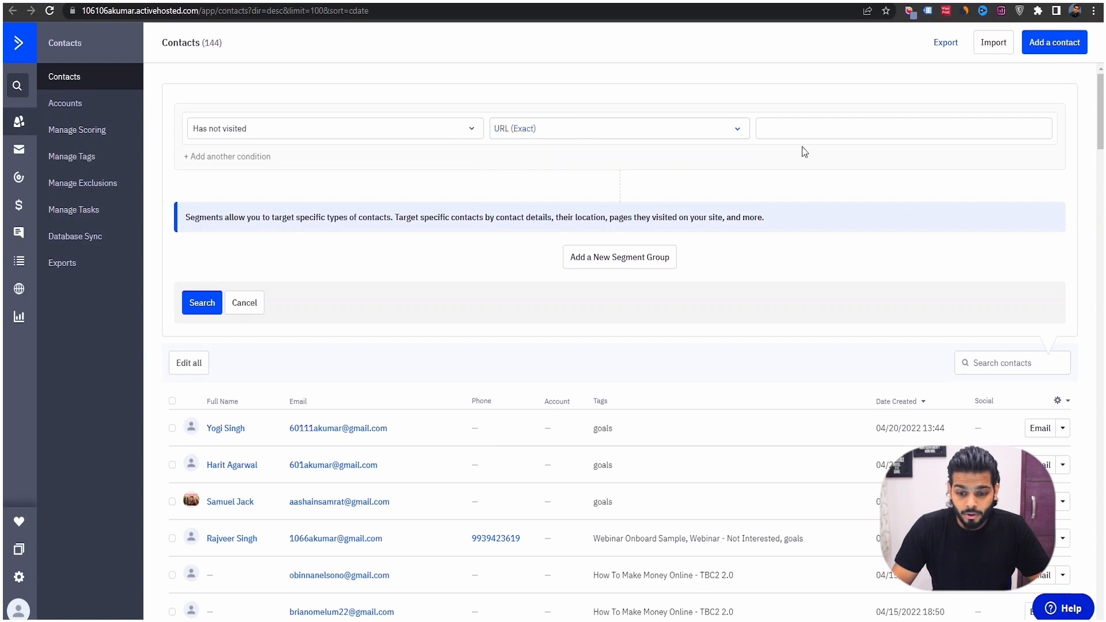
Enter domain.com/purchase as the exact URL the contacts have not visited.
left_click(800, 128)
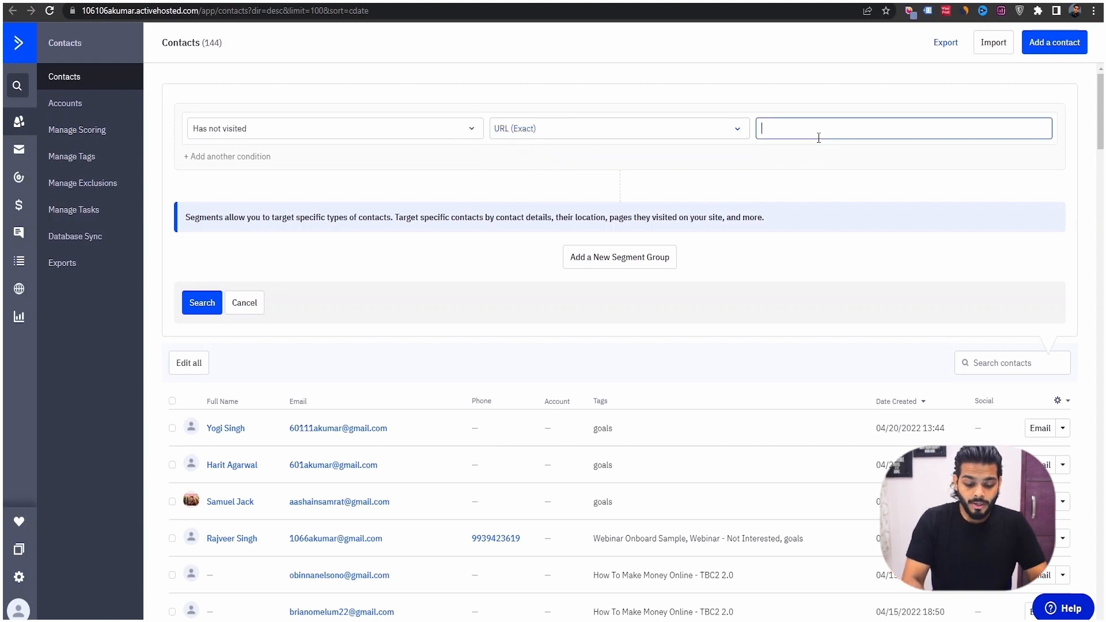
type("domain.co")
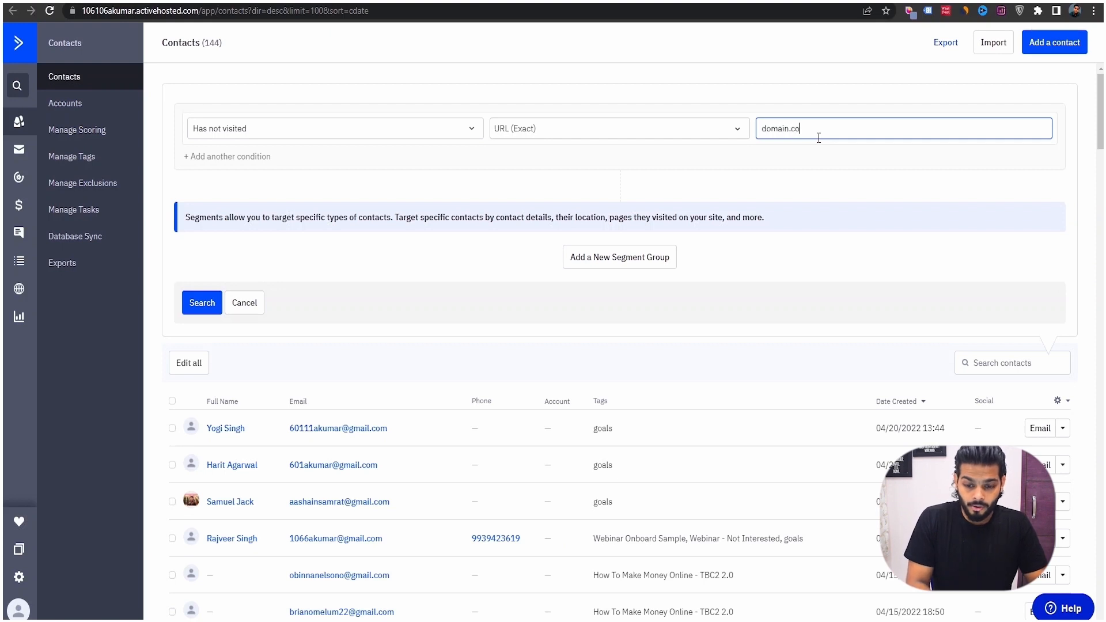
type("m/purchase")
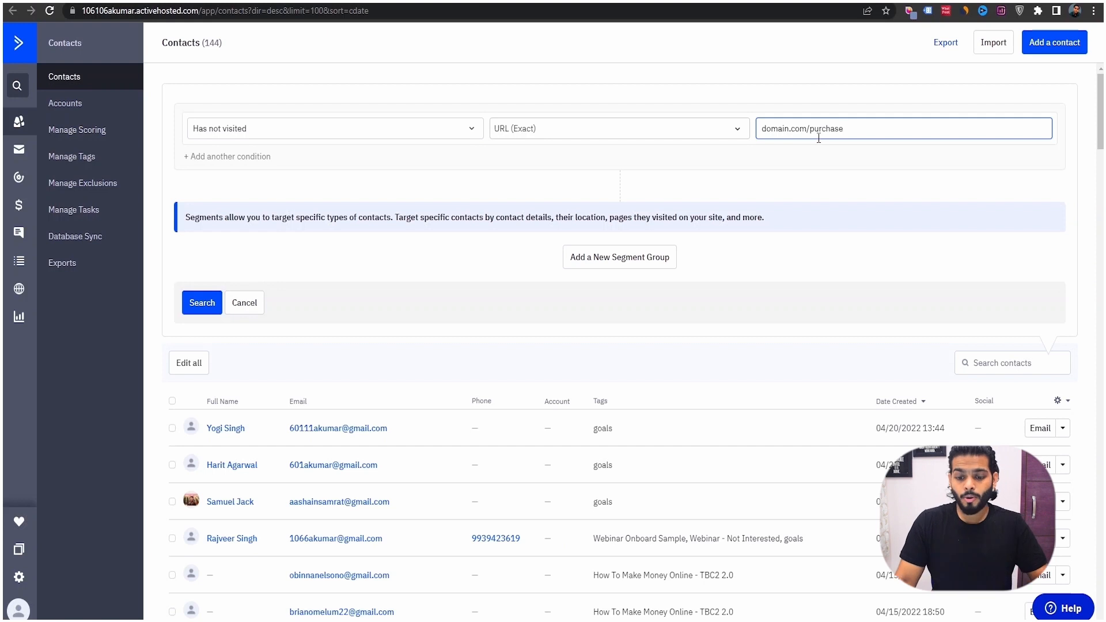
Run the contacts search for the entered URL and reopen its segment conditions for editing.
double_click(819, 128)
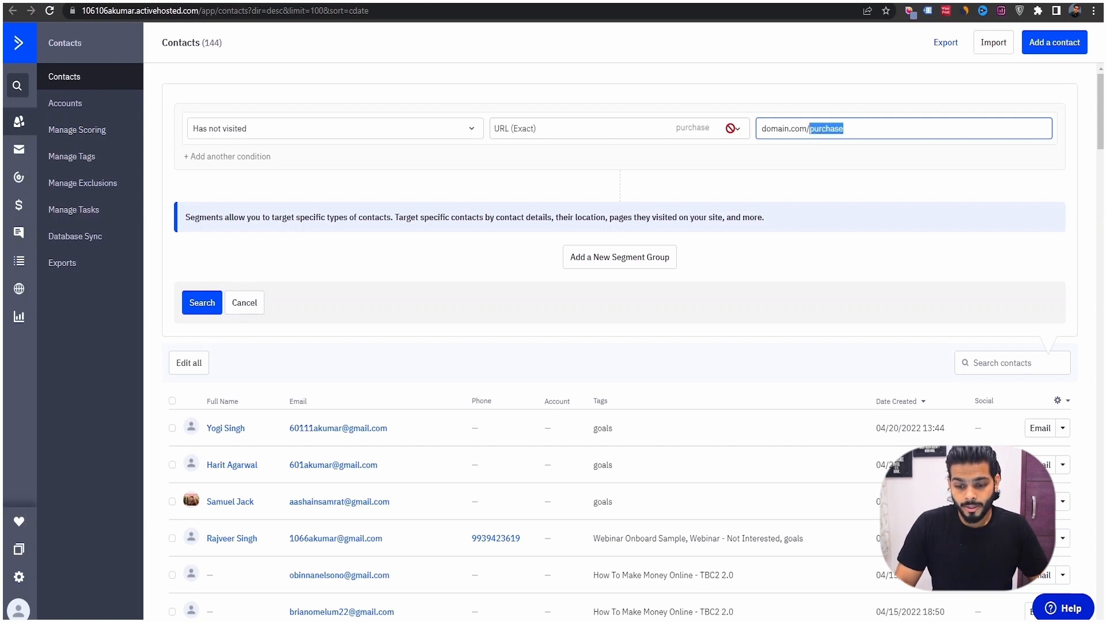
left_click(789, 128)
triple_click(789, 128)
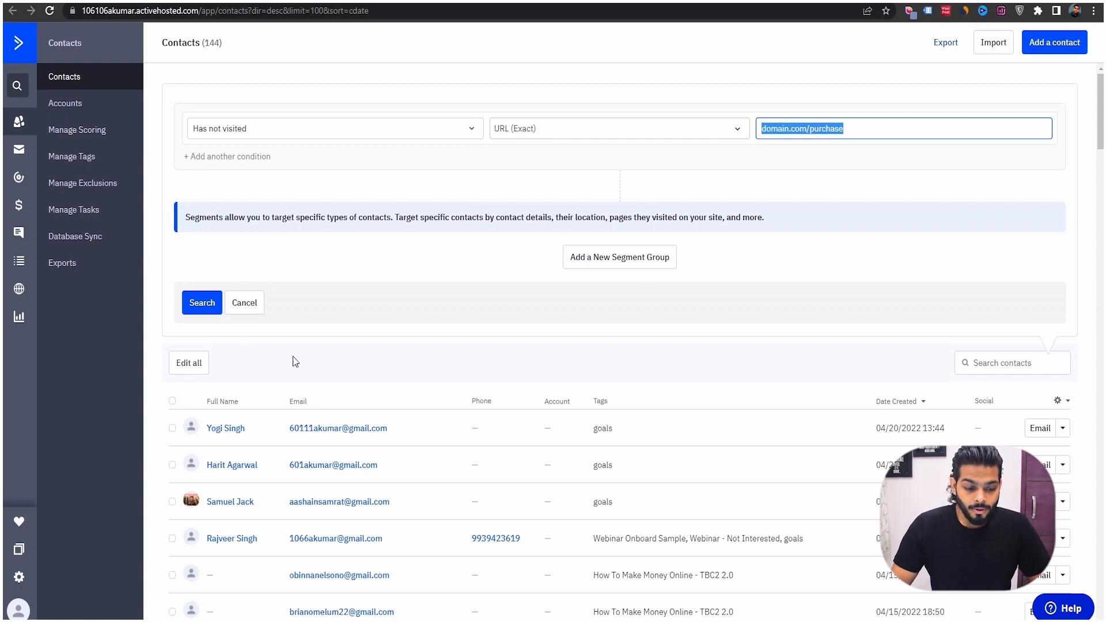
left_click(199, 306)
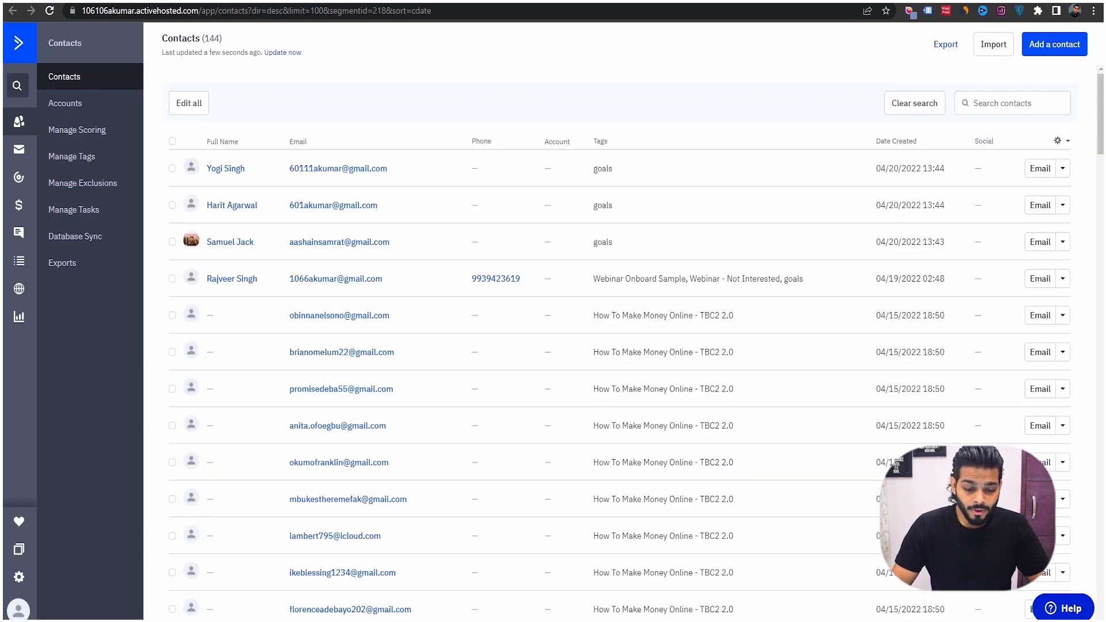
left_click(1017, 108)
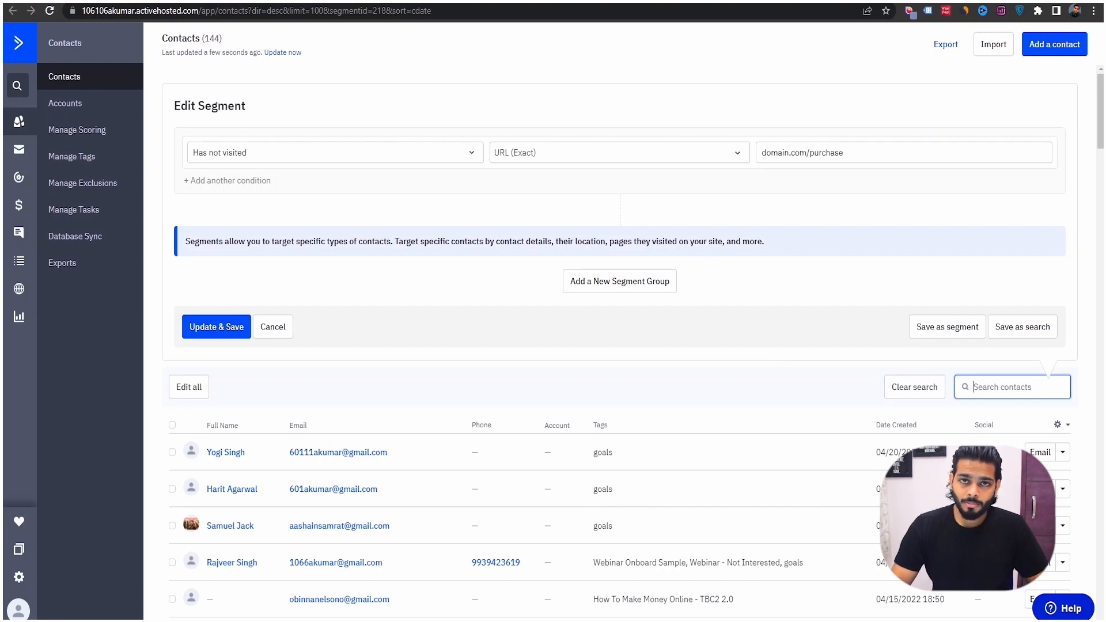
Switch to the Notion notes, expand "Benefit of site tracking" and read its points, highlighting part of the text.
left_click(63, 1)
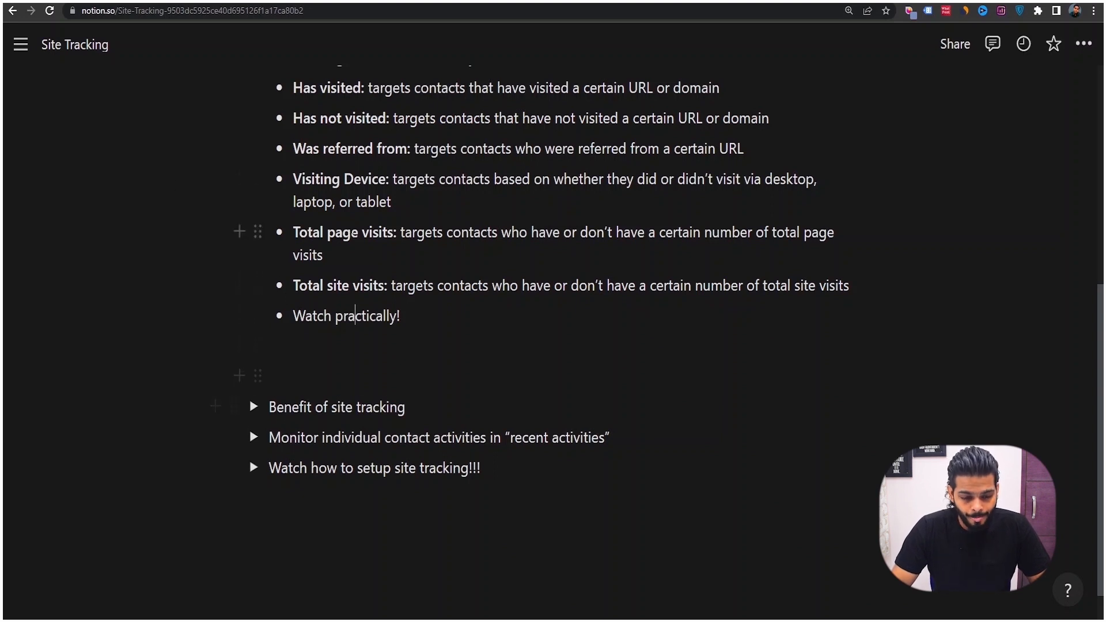
scroll(248, 375, "down", 1)
left_click(253, 344)
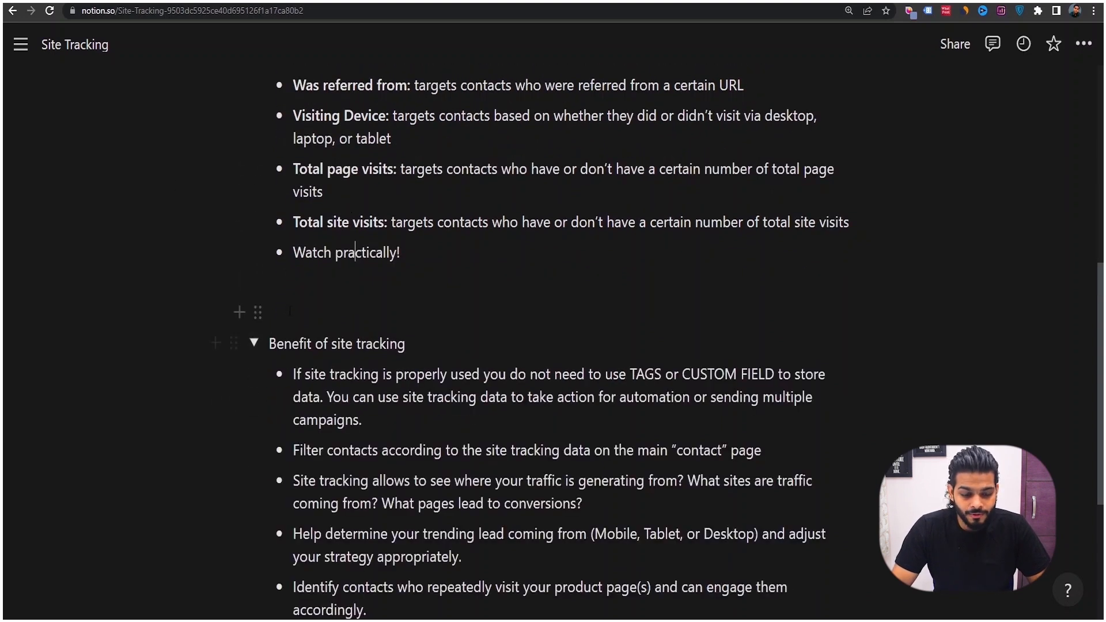
scroll(253, 323, "down", 3)
left_click_drag(333, 184, 391, 224)
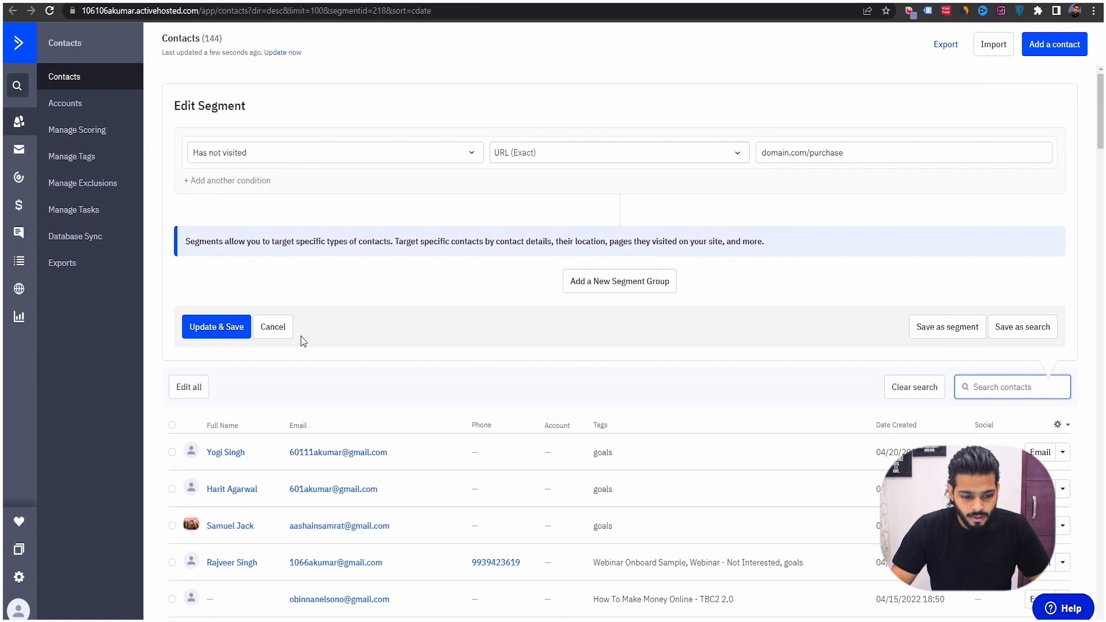
Reopen the contacts segment for editing and change its condition to Has visited with the URL (Contains) match type.
left_click(281, 335)
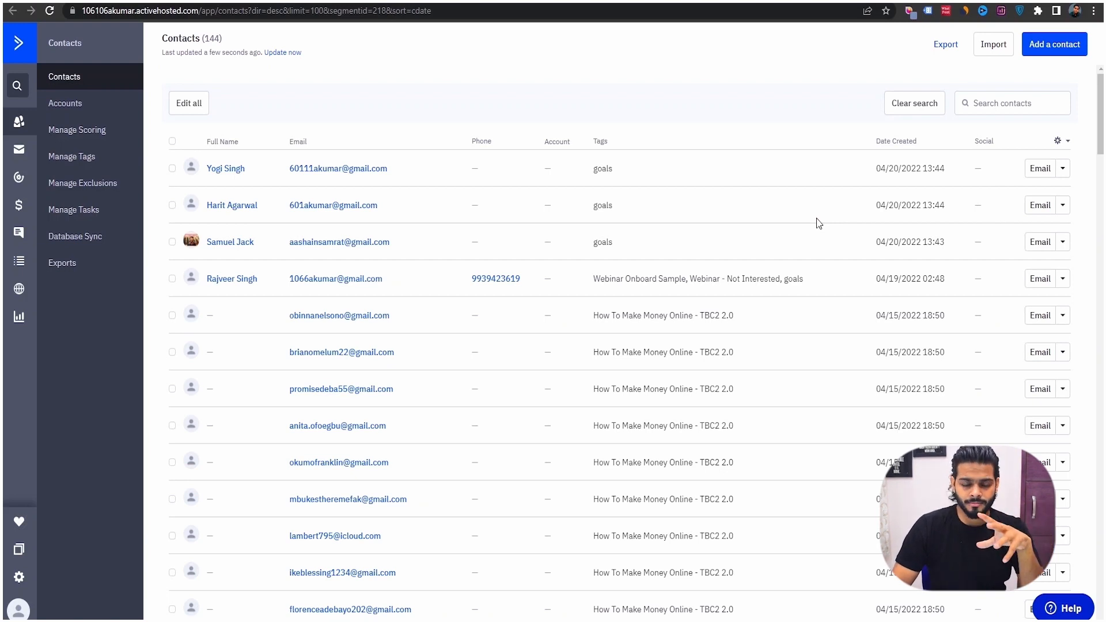
left_click(1010, 100)
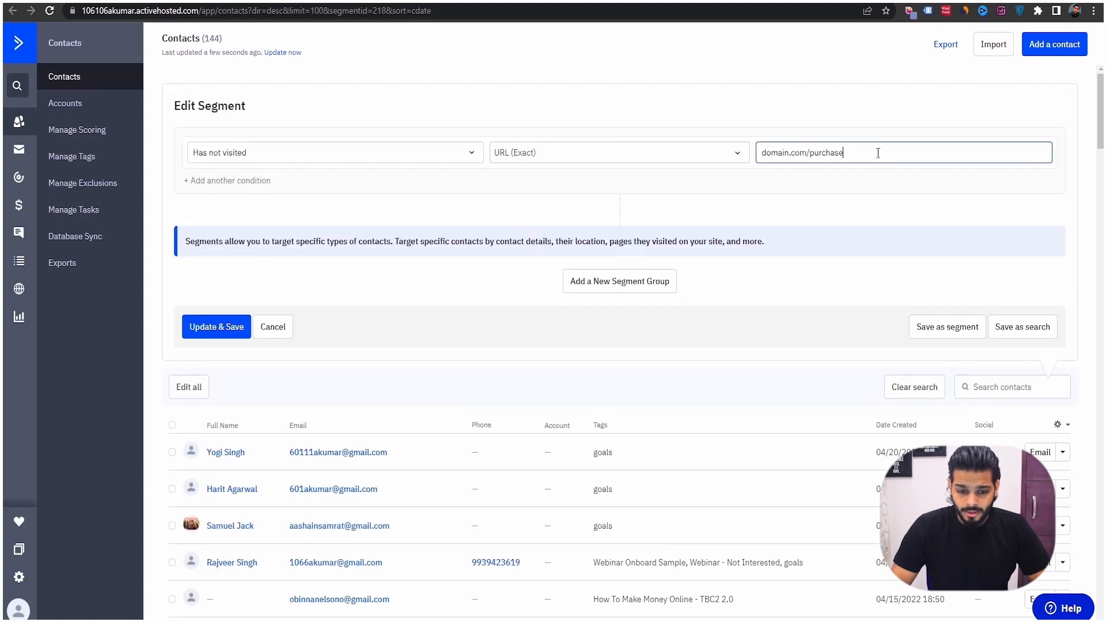
left_click(341, 155)
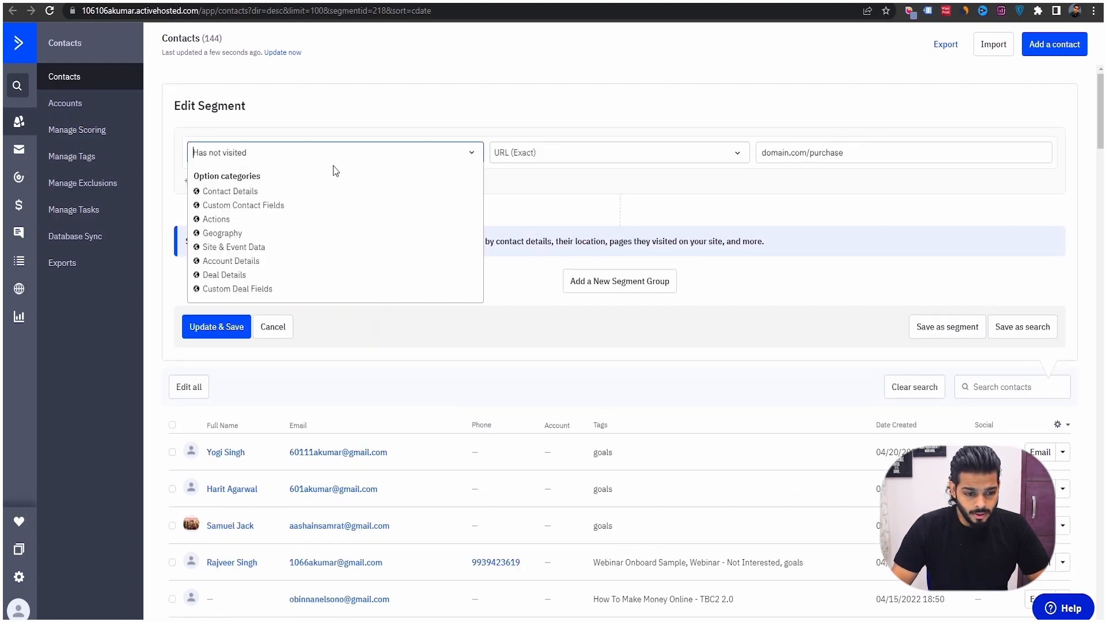
left_click(219, 247)
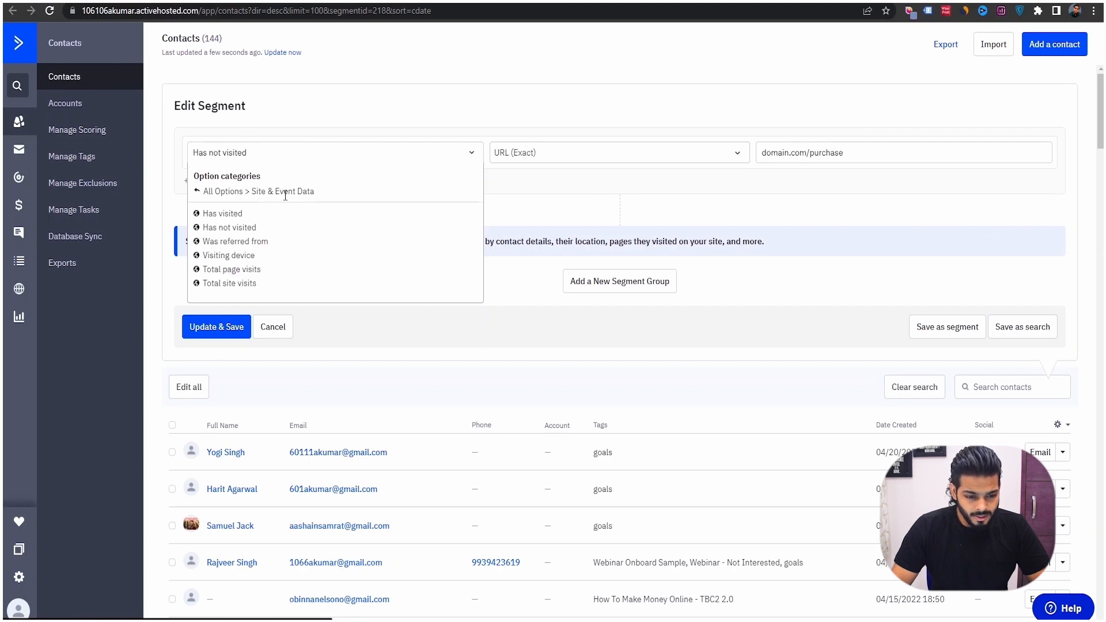
left_click(214, 215)
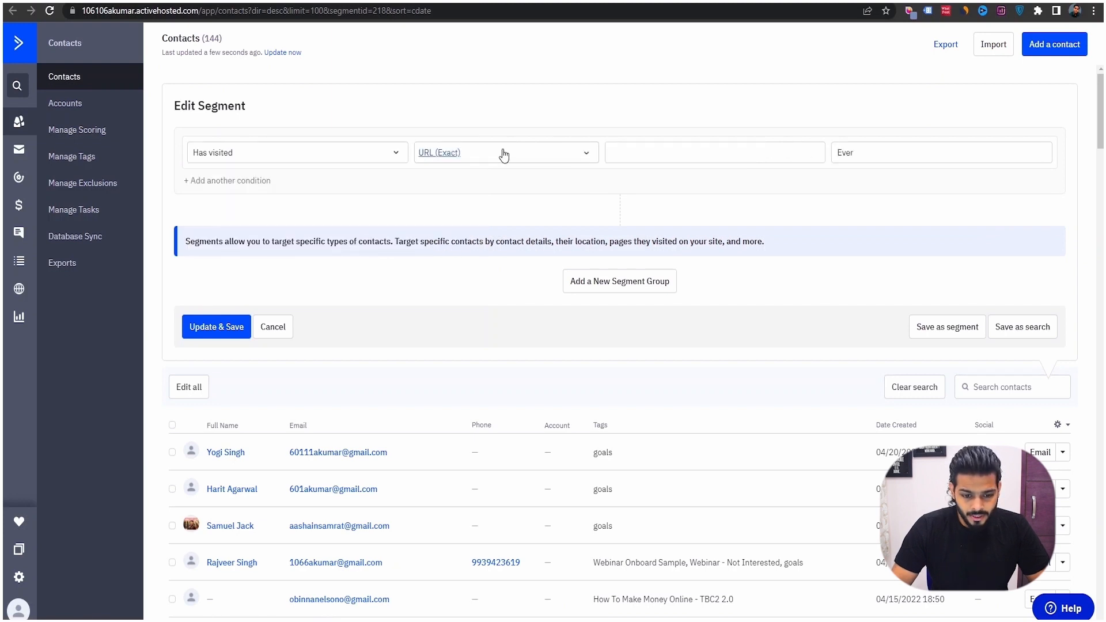
left_click(503, 152)
left_click(440, 185)
Set the visited URL text to bodybuilding with a frequency of 2-5 time(s), and run the updated contacts search.
left_click(651, 153)
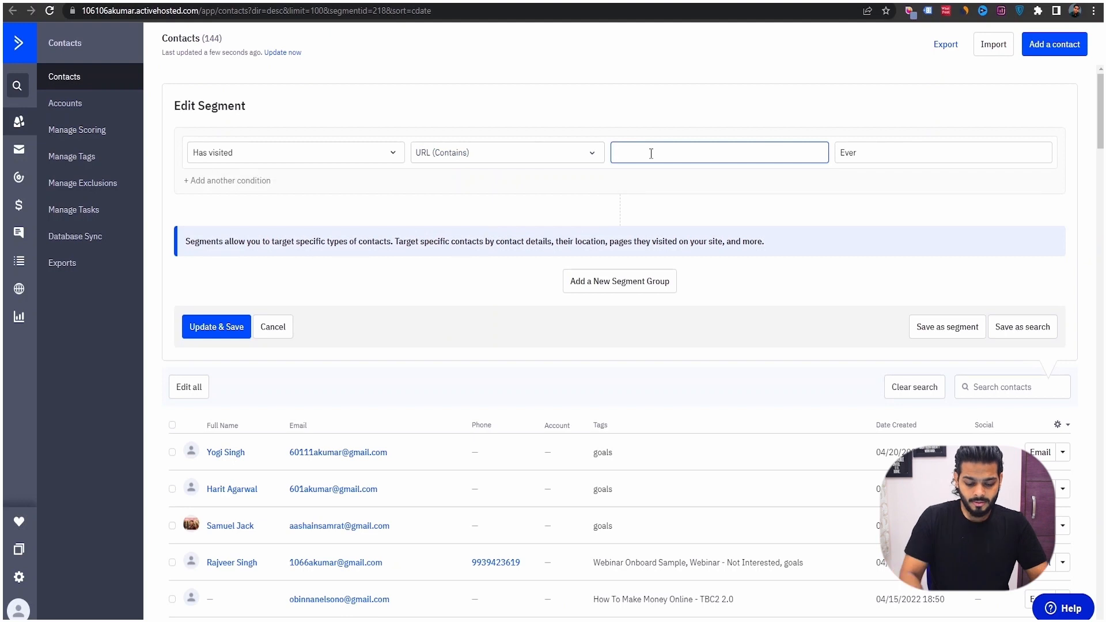
type("admin")
key("ctrl+BackSpace")
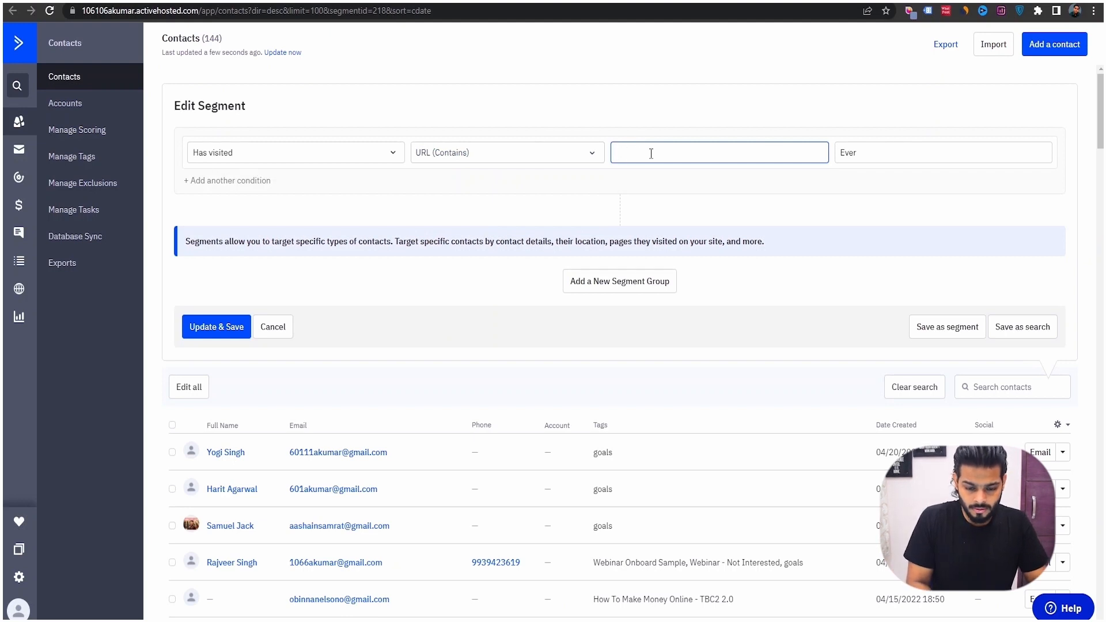
type("domain")
key("ctrl+BackSpace")
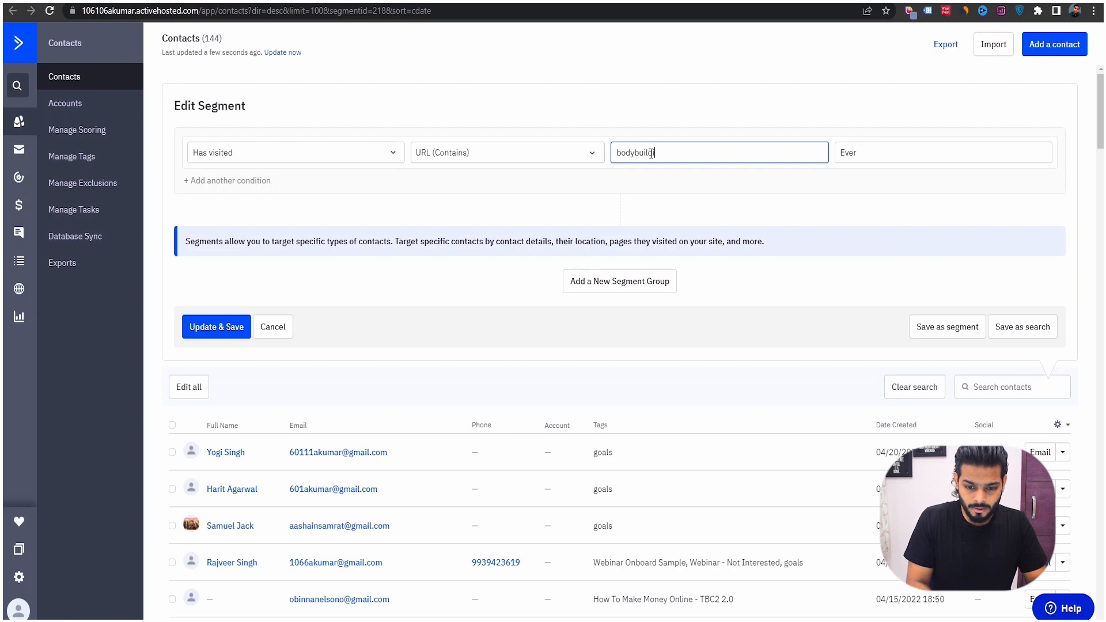
left_click(870, 153)
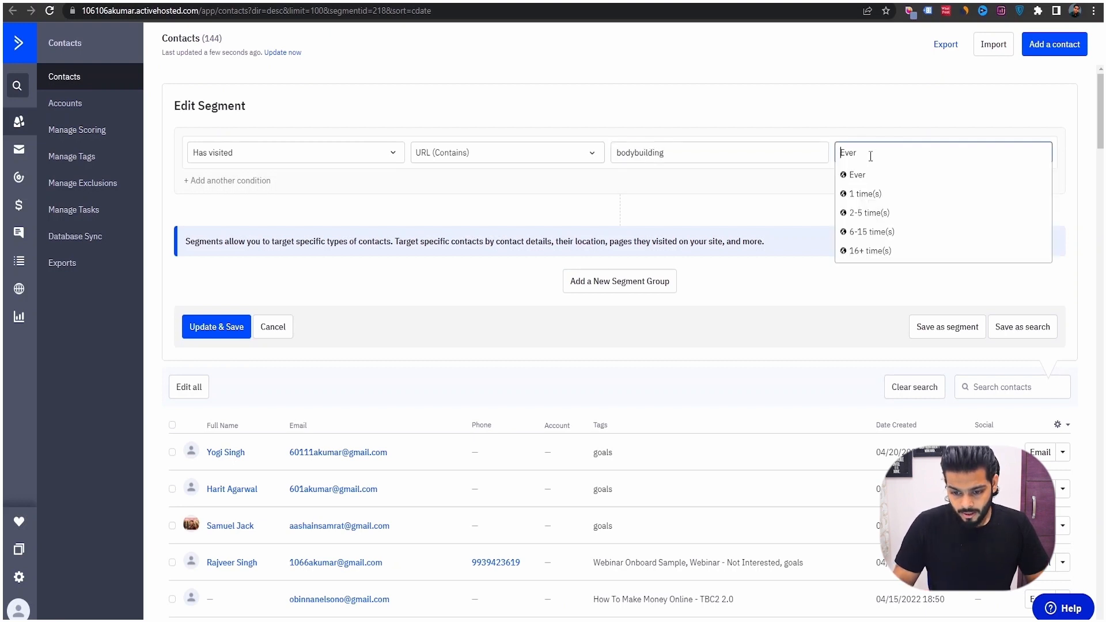
left_click(871, 213)
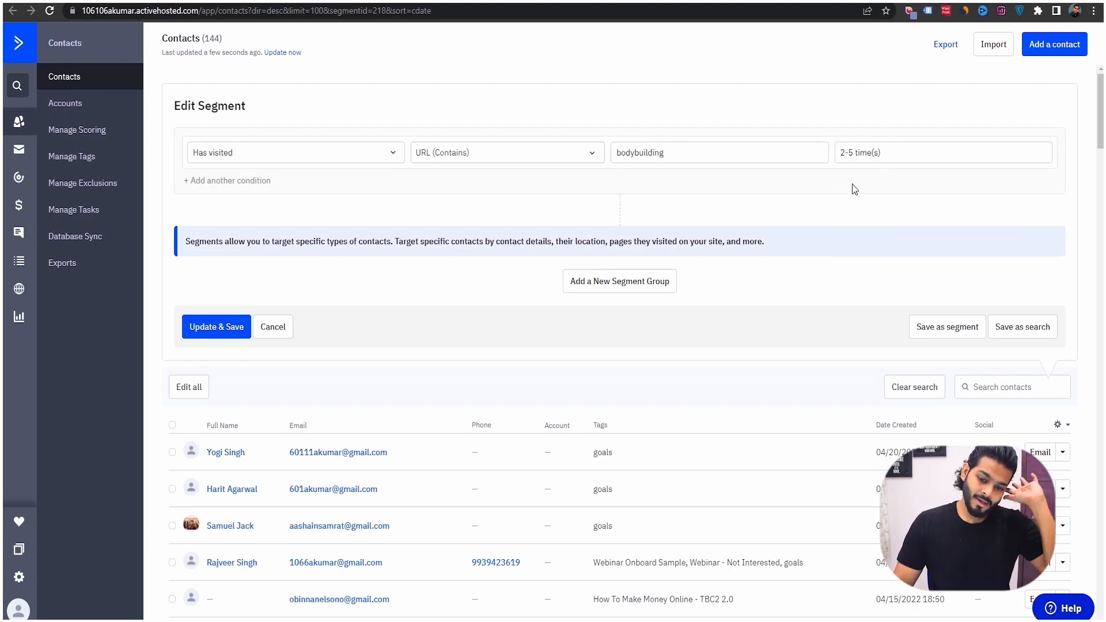
left_click(215, 333)
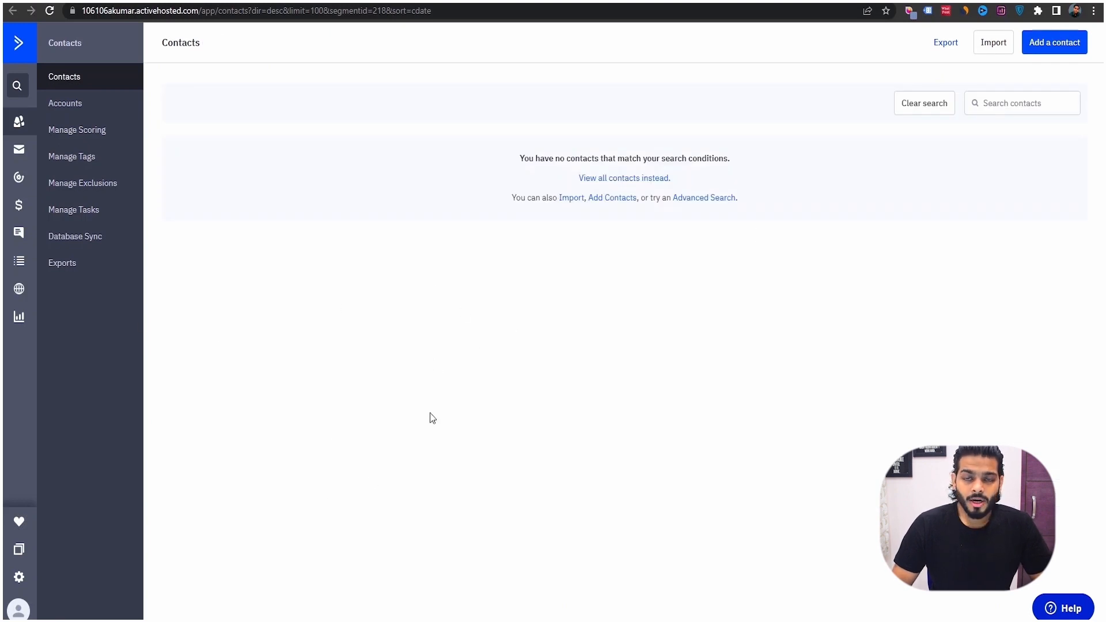
Return to viewing all contacts and filter them by the goals tag.
left_click(623, 179)
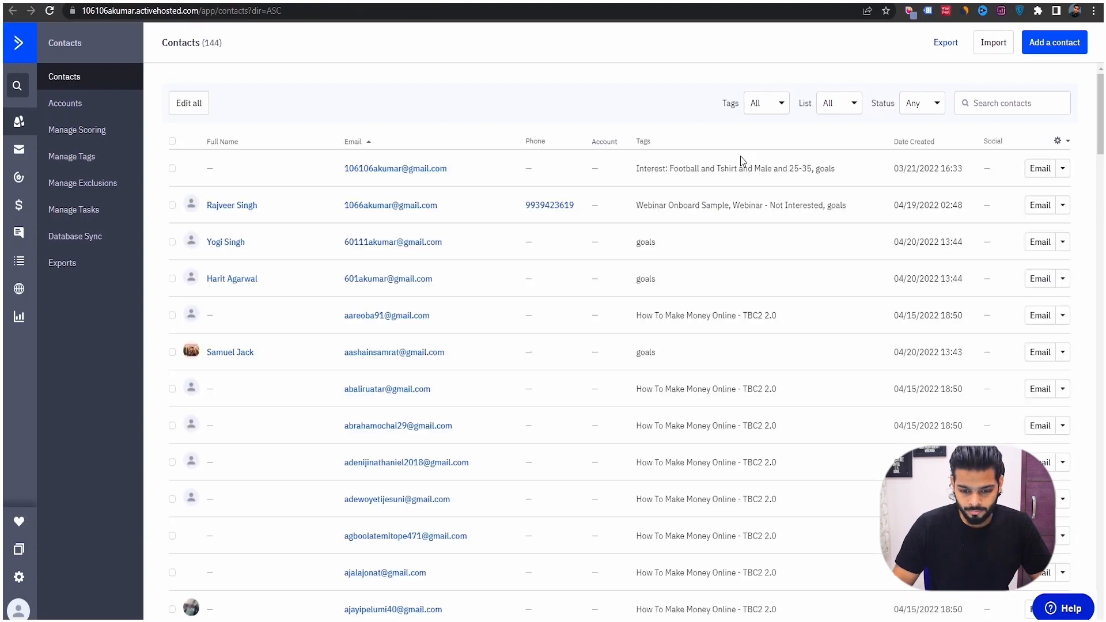
left_click(779, 103)
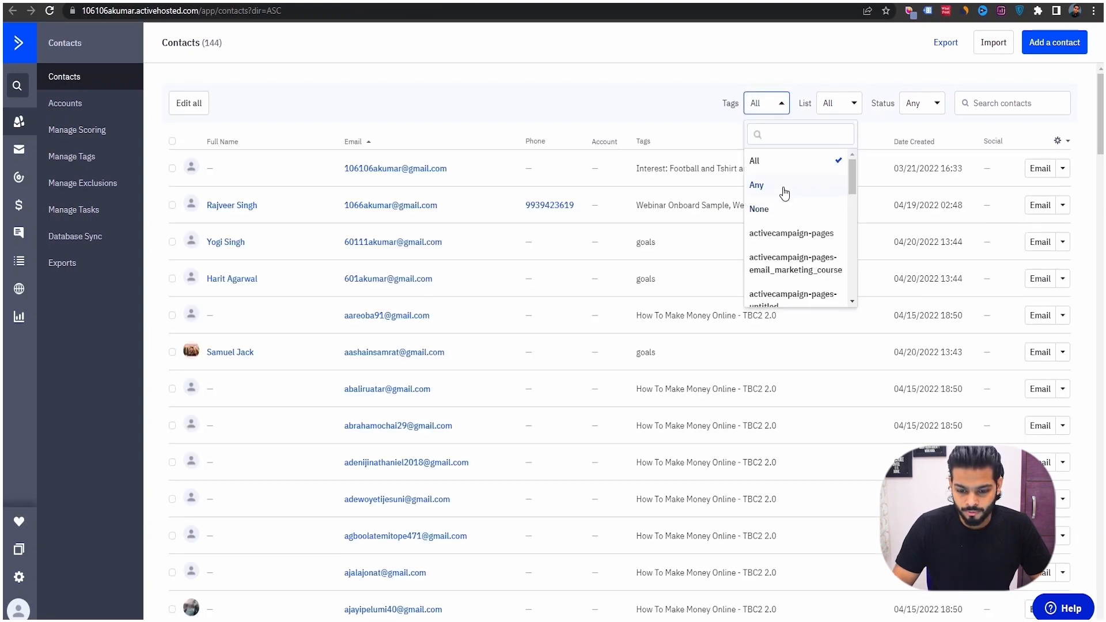
scroll(789, 256, "down", 3)
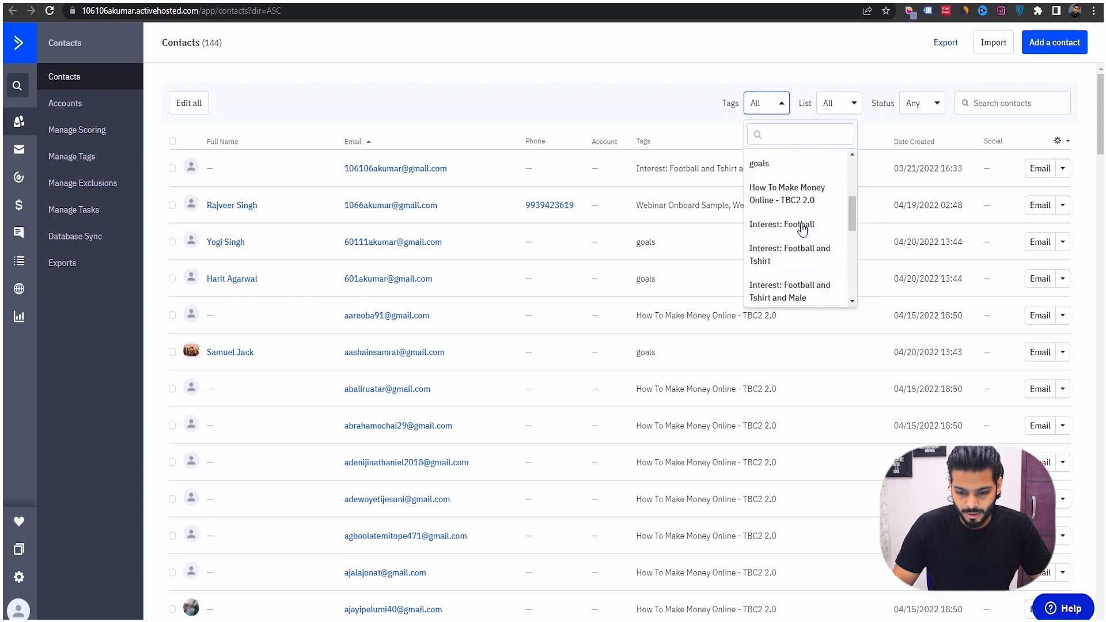
scroll(778, 259, "up", 3)
scroll(769, 265, "down", 1)
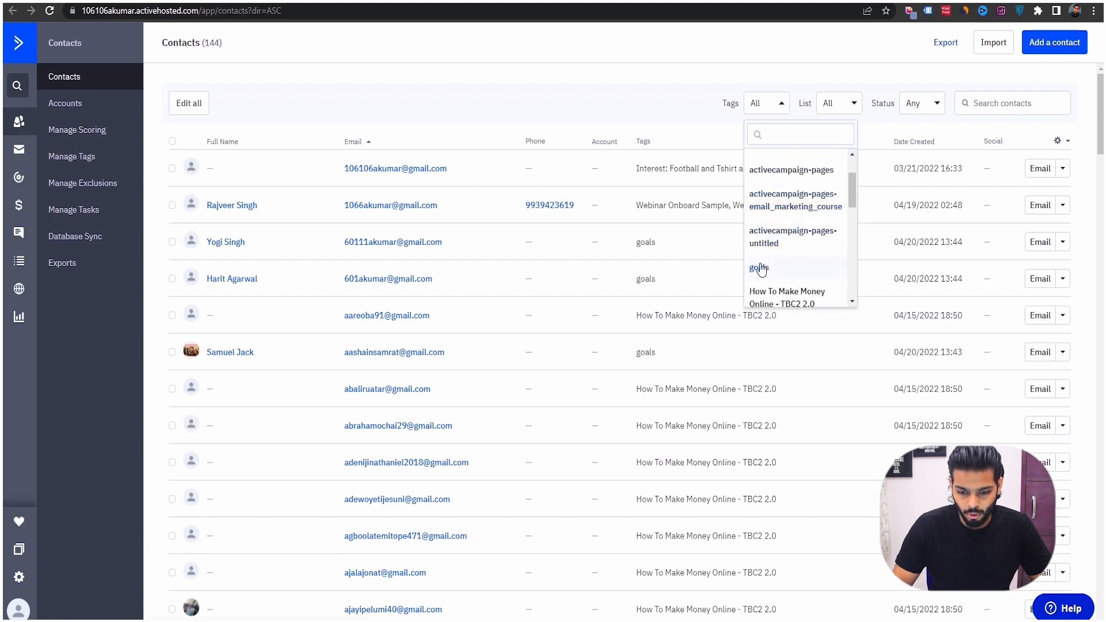
left_click(766, 267)
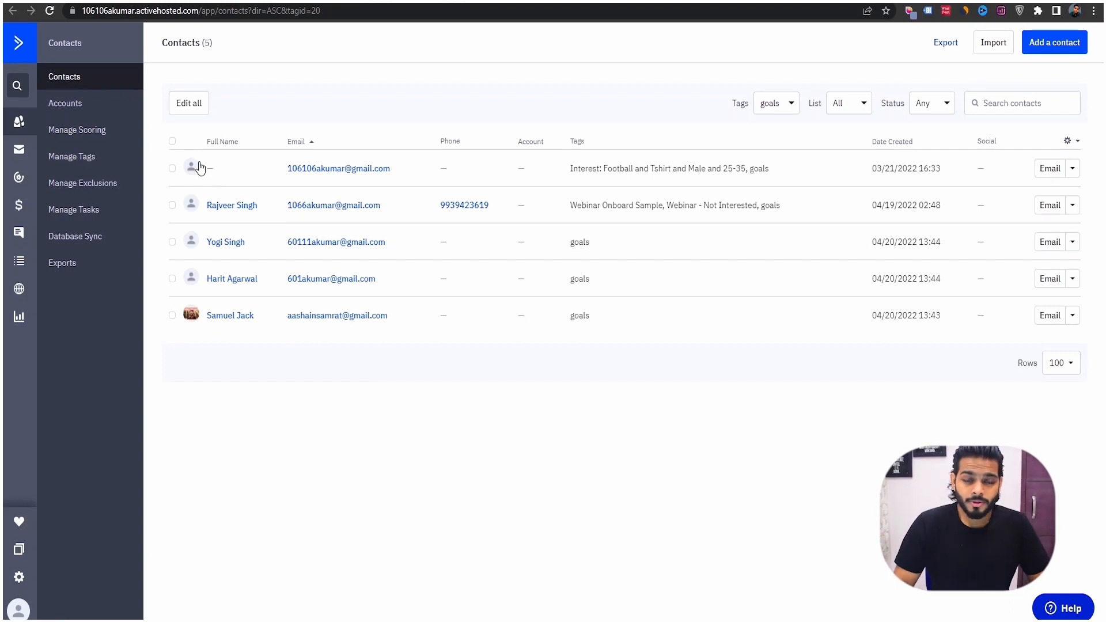
Select all the filtered contacts, try bulk-adding them to the automation "(A1) The Ultimate - YouTube SEO Strategy PDF!", and cancel the bulk edit.
left_click(173, 143)
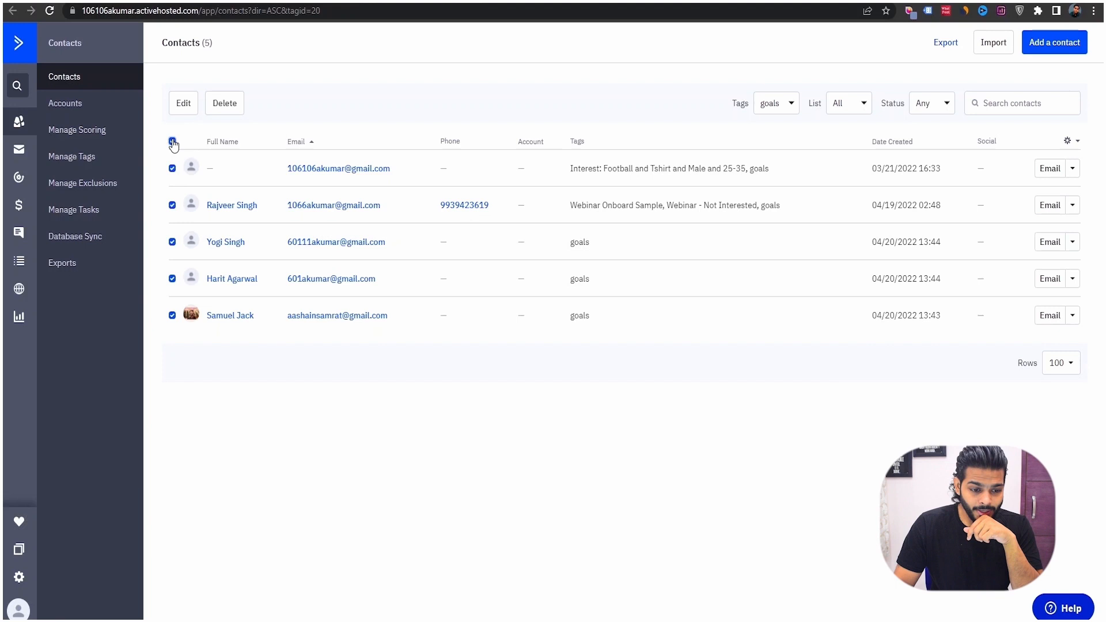
left_click(181, 104)
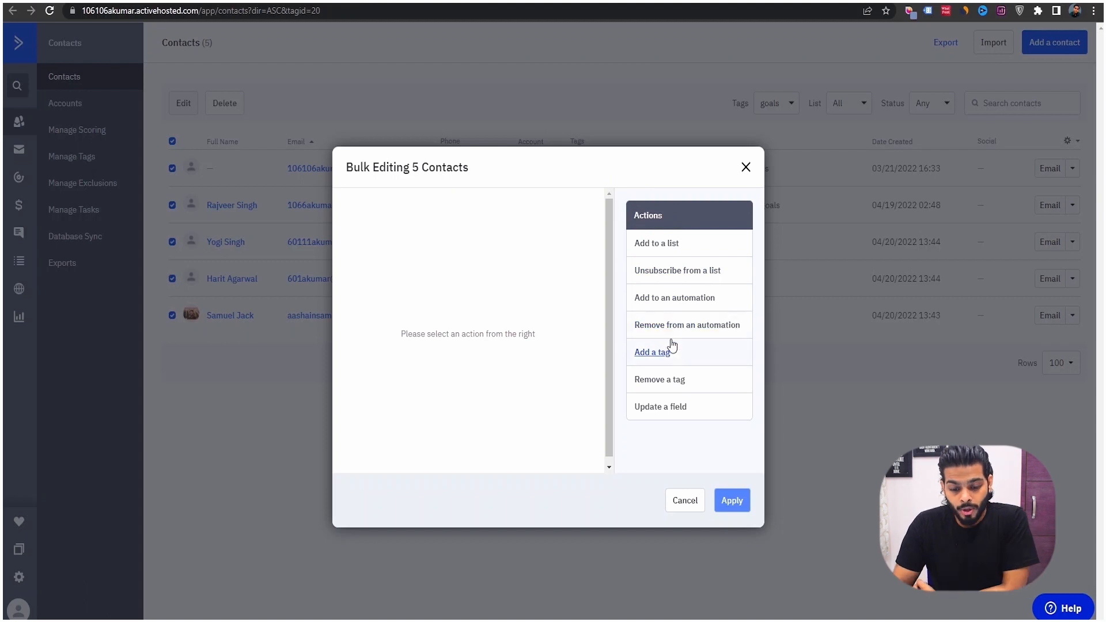
left_click(673, 300)
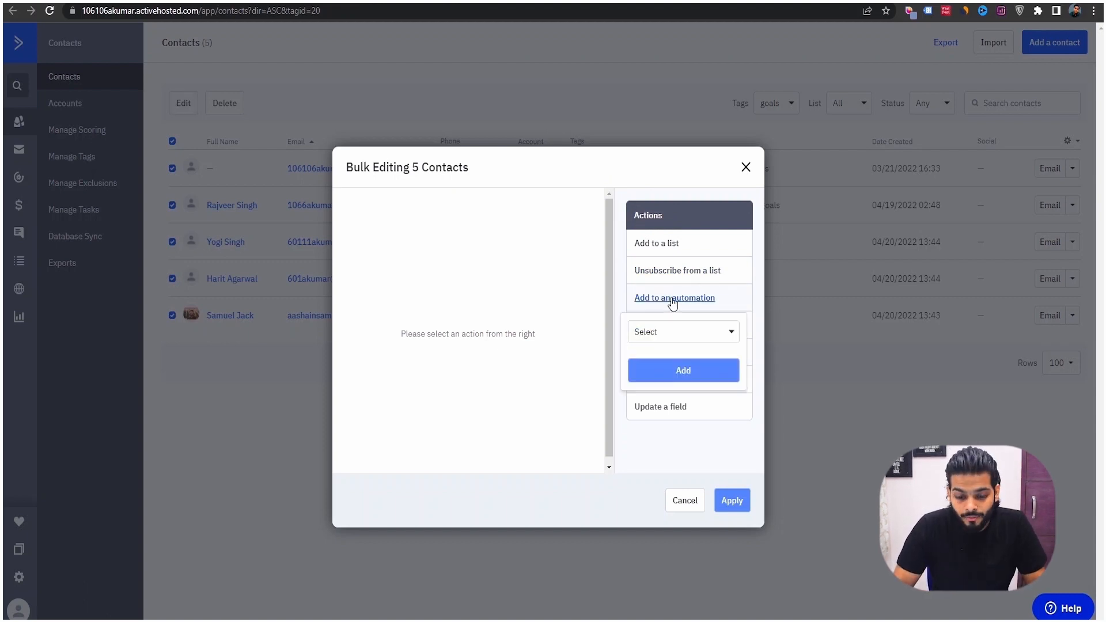
left_click(688, 333)
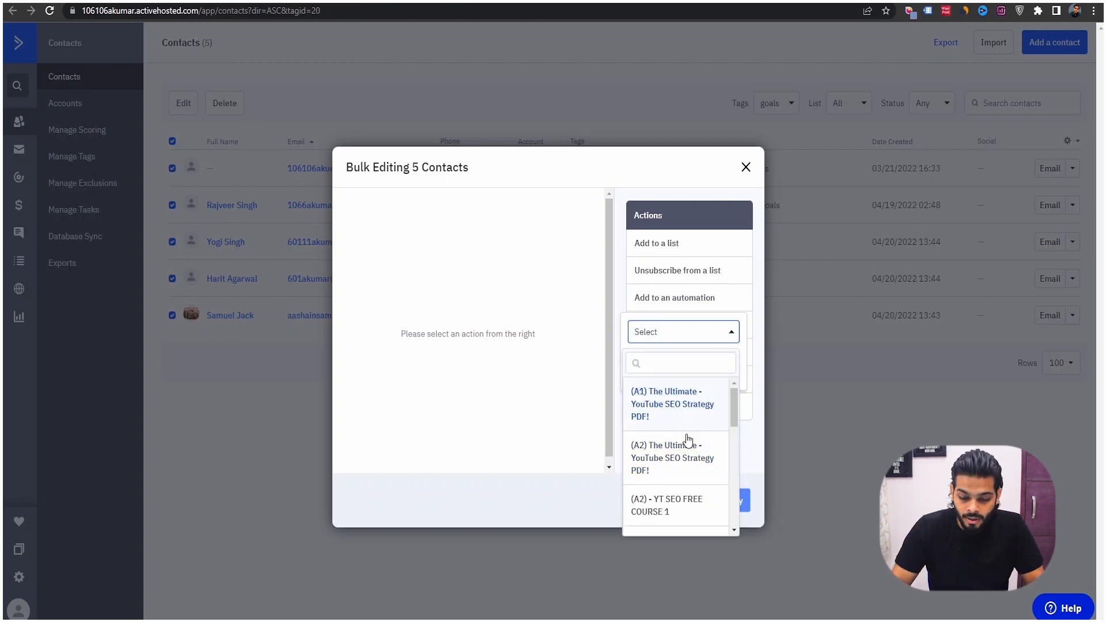
scroll(680, 429, "down", 6)
scroll(668, 426, "up", 4)
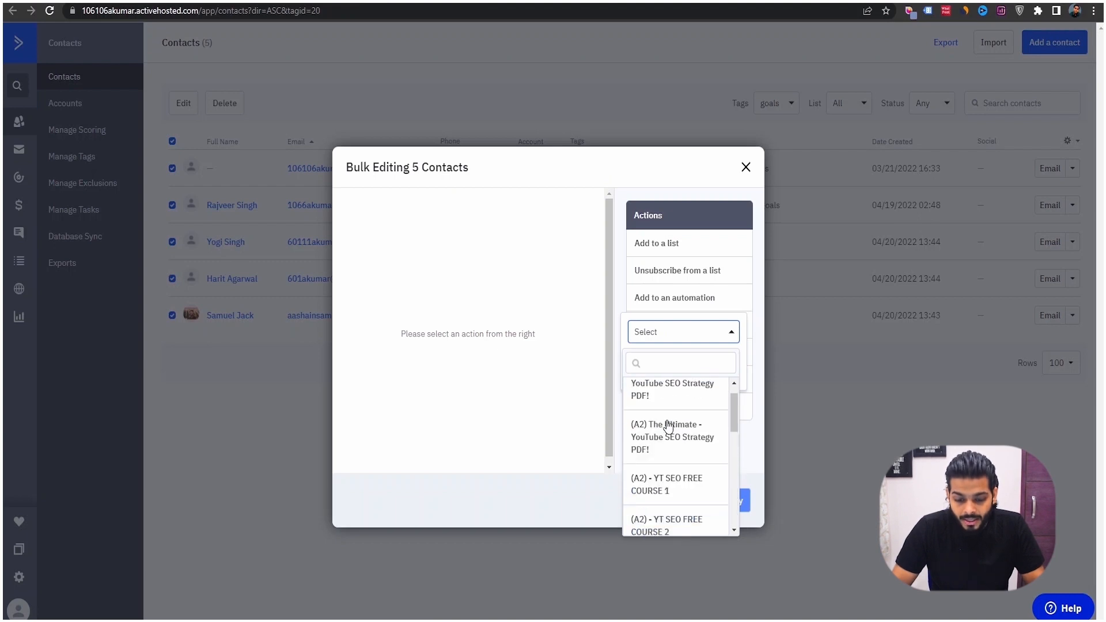
left_click(670, 401)
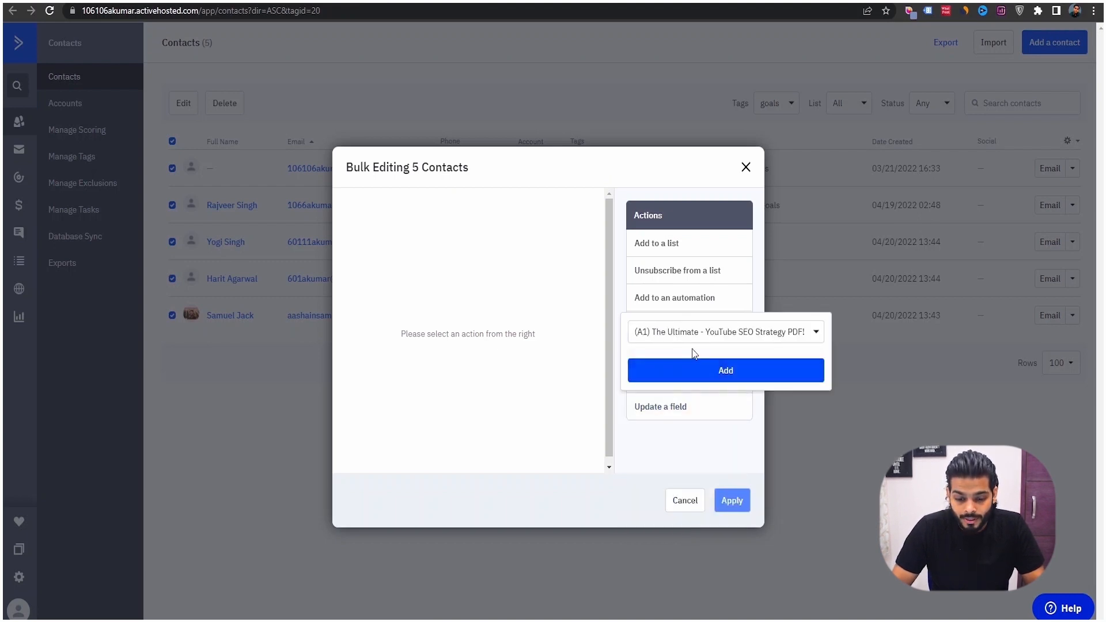
left_click(697, 370)
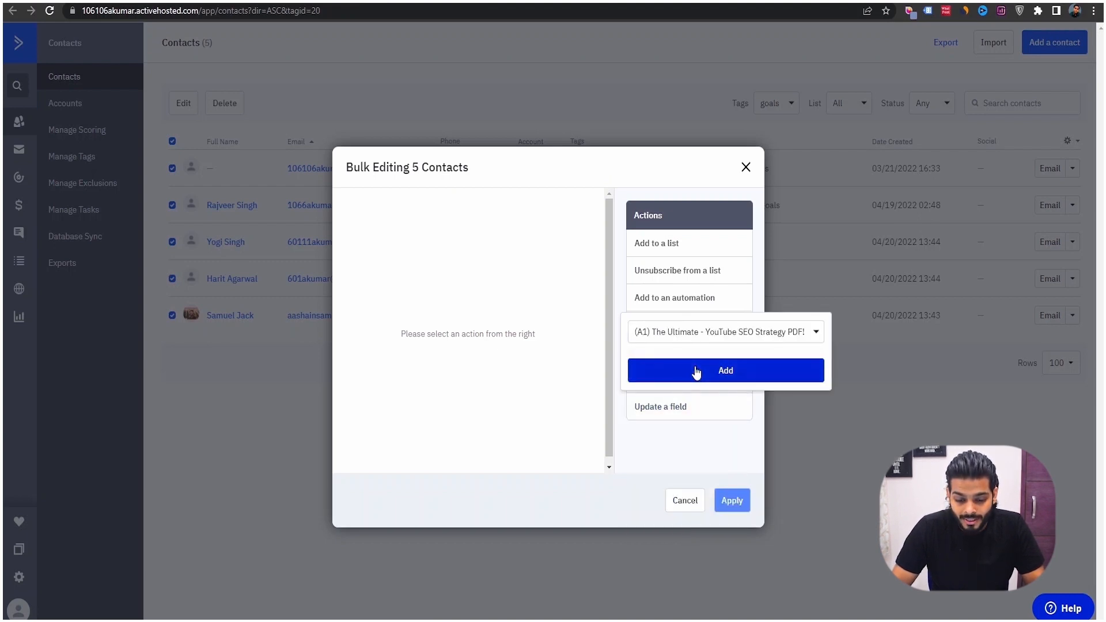
left_click(689, 502)
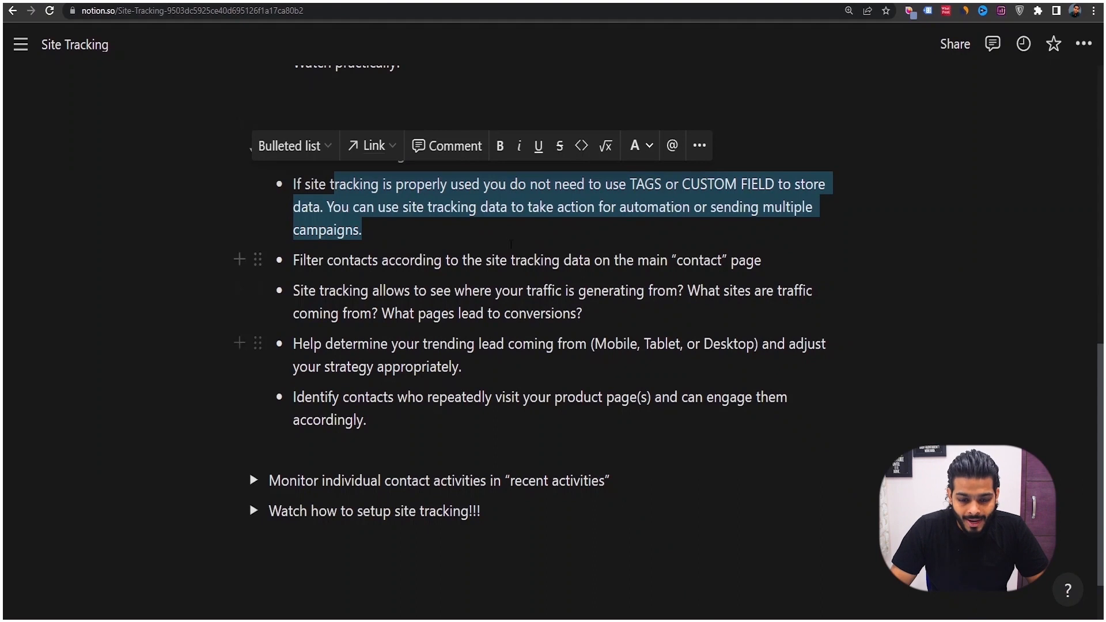
Switch to the Notion notes and highlight the point about filtering contacts by site tracking data on the main contact page.
key("Escape")
left_click(528, 207)
left_click_drag(528, 207, 727, 260)
left_click(345, 262)
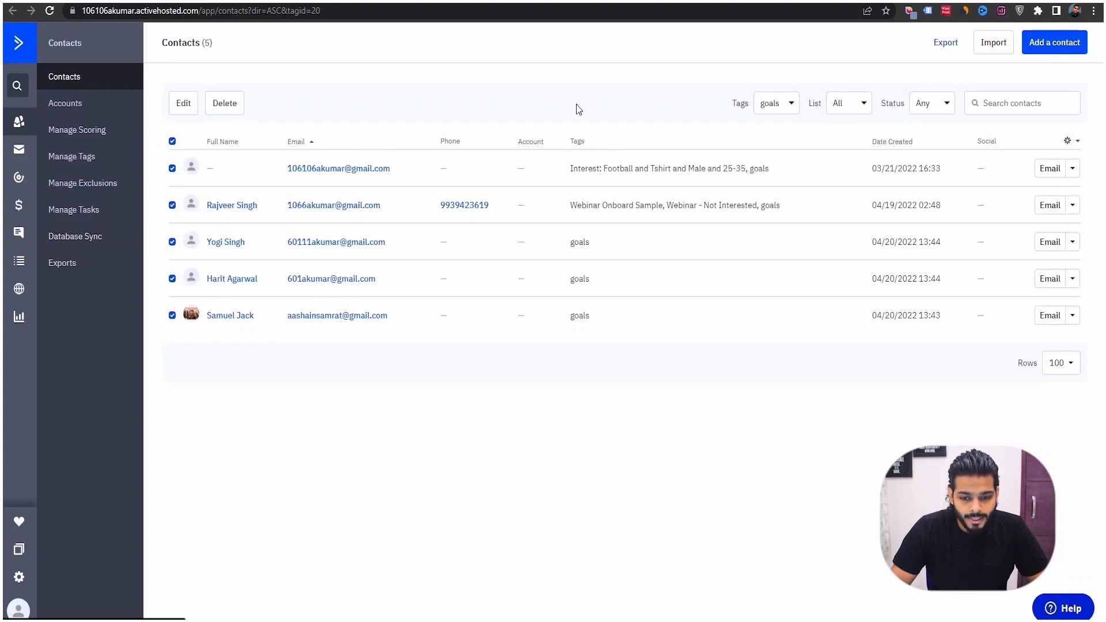
Switch to ActiveCampaign, reset the contacts' tag filter to All and open the contact search options.
left_click(795, 113)
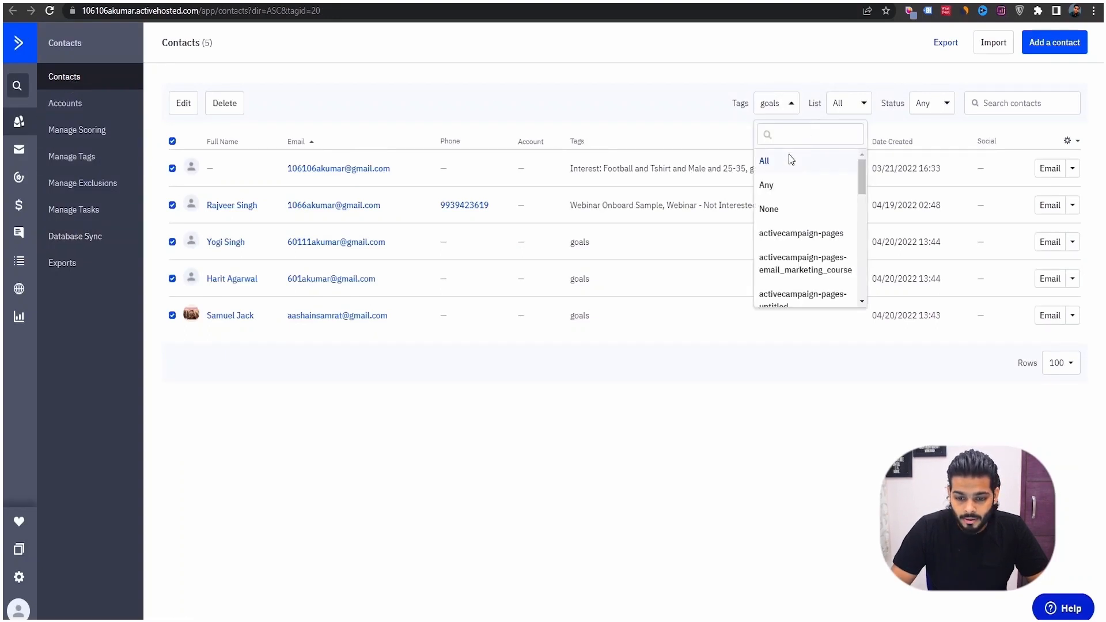
left_click(791, 161)
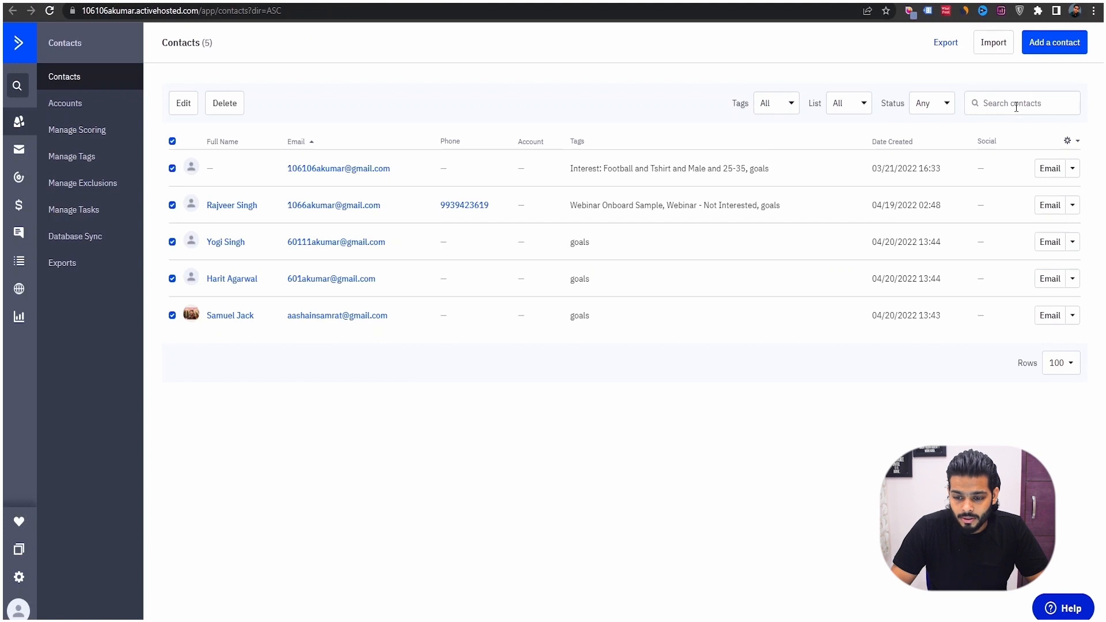
left_click(1016, 105)
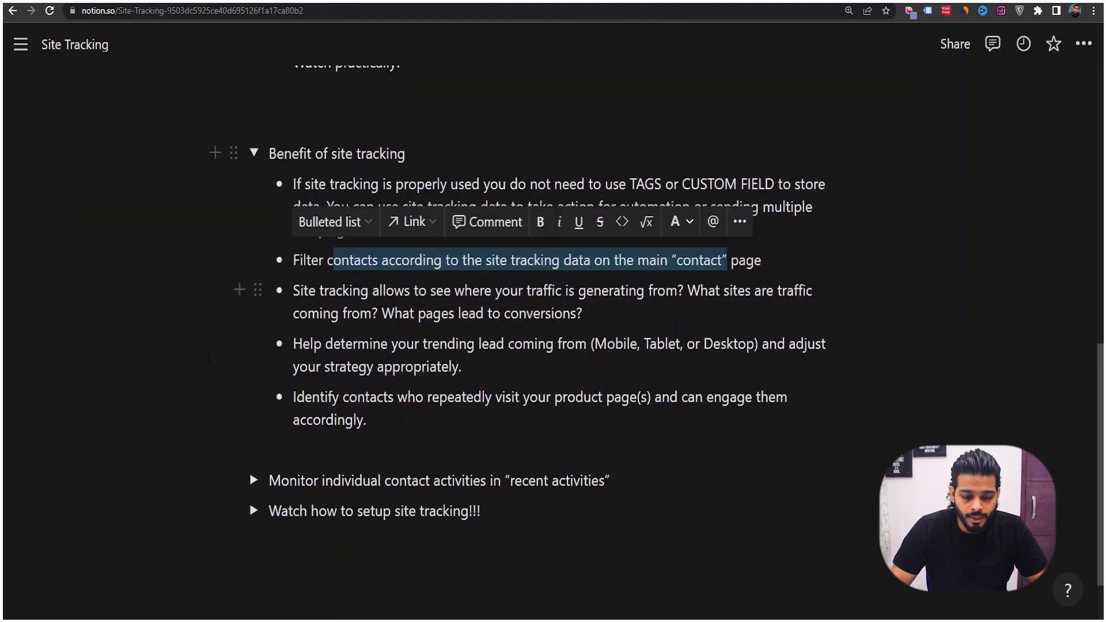
Switch to the Notion notes and highlight the point about traffic sources and pages that lead to conversions.
left_click_drag(378, 291, 582, 314)
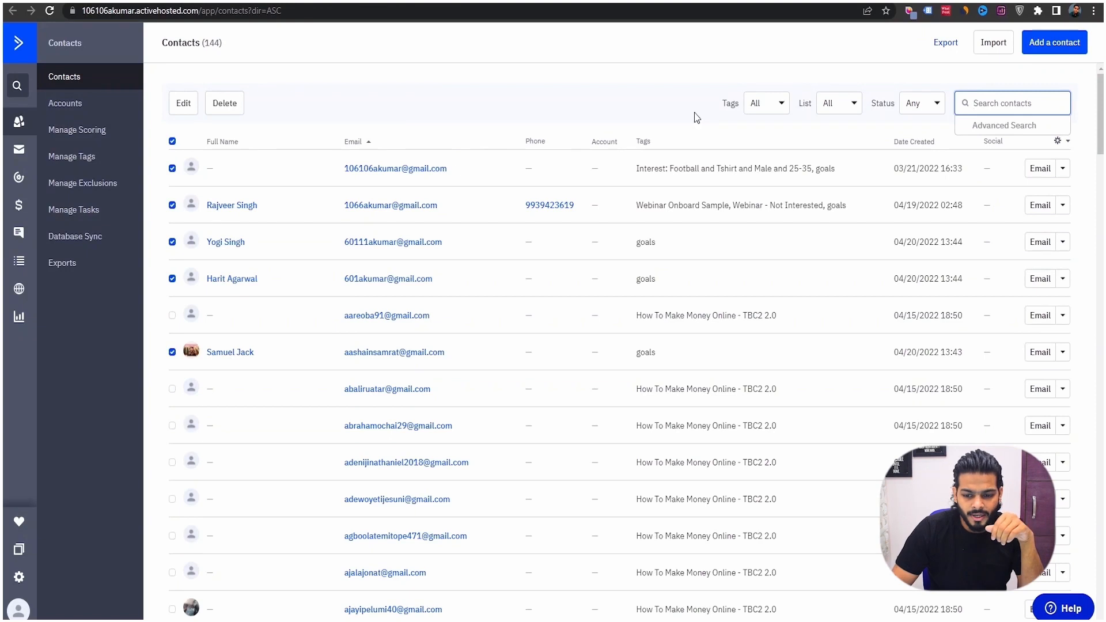
Open the advanced contact search and set its condition to Has visited, URL (Contains), "checkout".
left_click(983, 125)
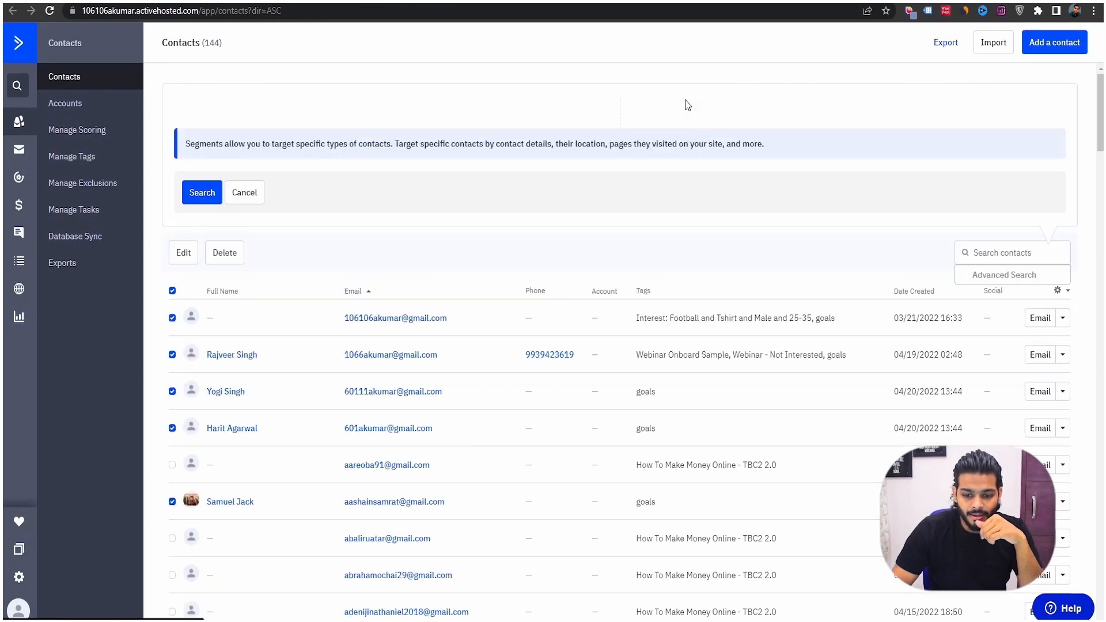
left_click(247, 129)
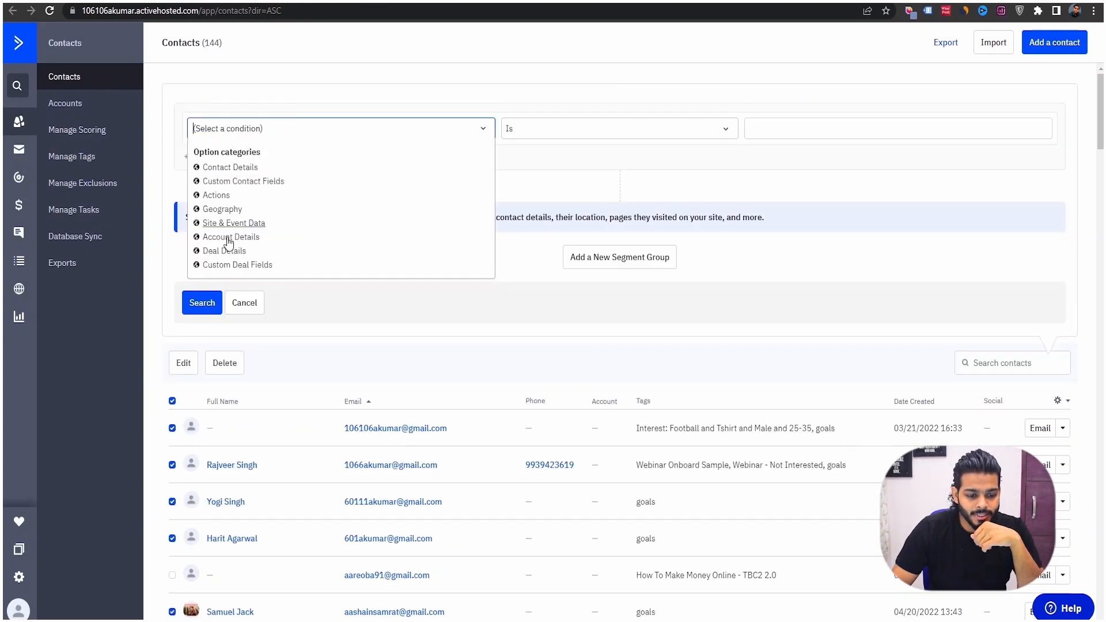
type("has")
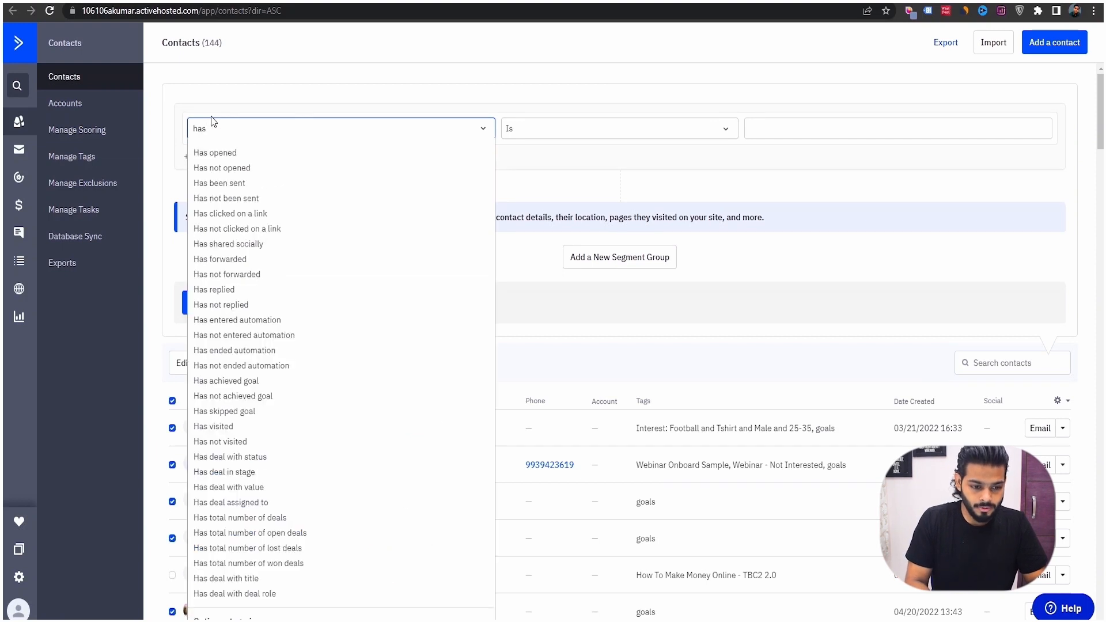
type(" visi")
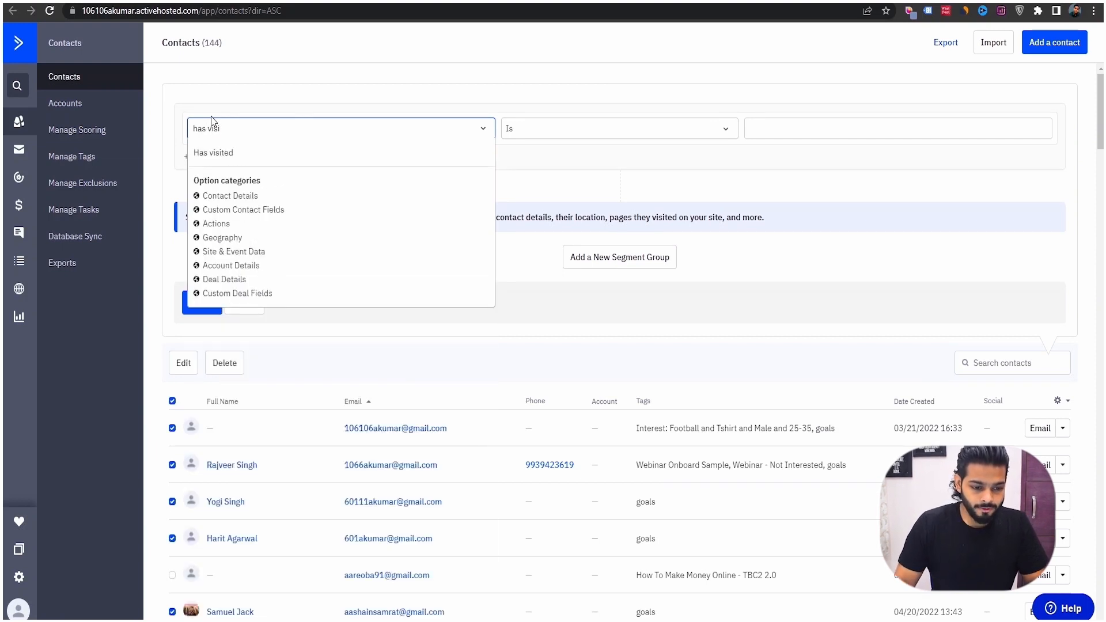
left_click(213, 152)
left_click(557, 131)
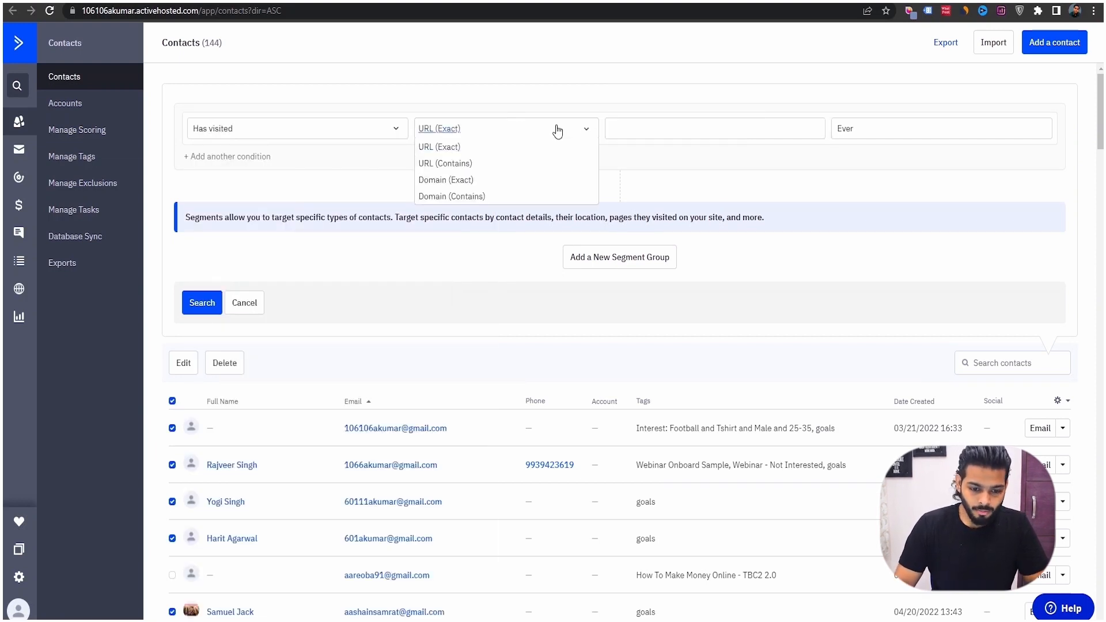
left_click(452, 164)
left_click(632, 130)
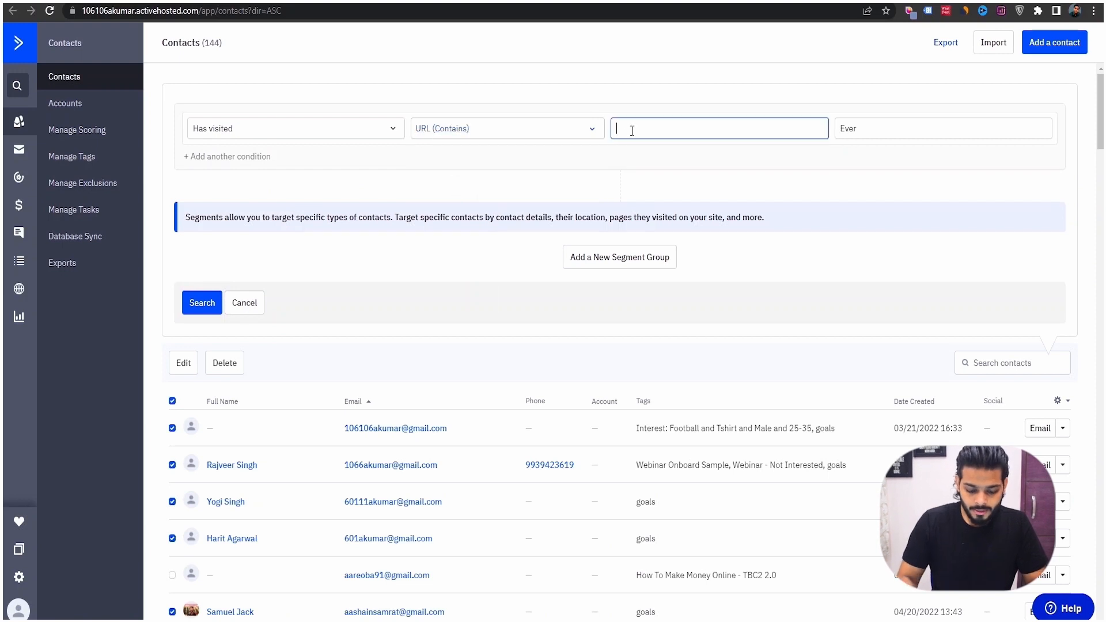
type("checkout")
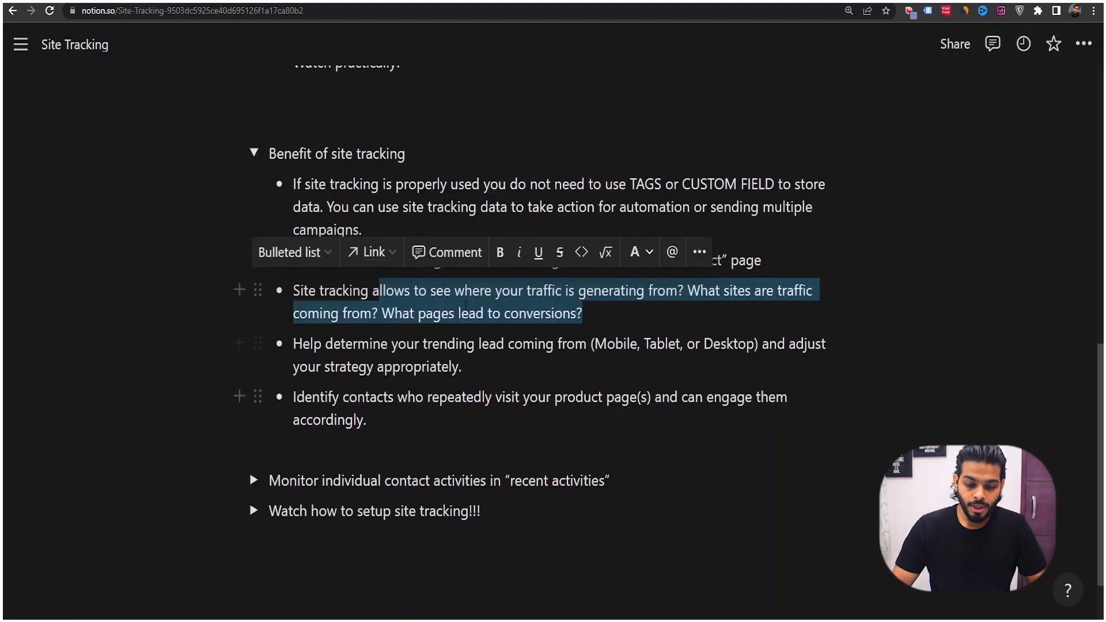
Switch to the Notion notes and highlight the points about pages that lead to conversions and leads' mobile, tablet or desktop devices.
left_click(466, 305)
left_click_drag(455, 314, 576, 314)
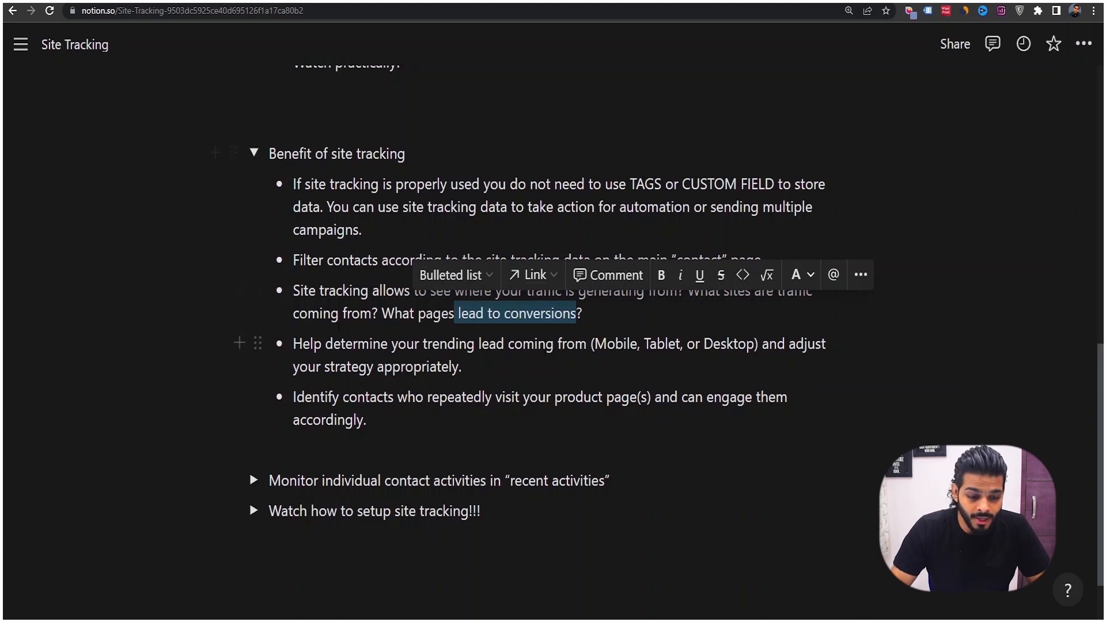
left_click_drag(426, 367, 482, 344)
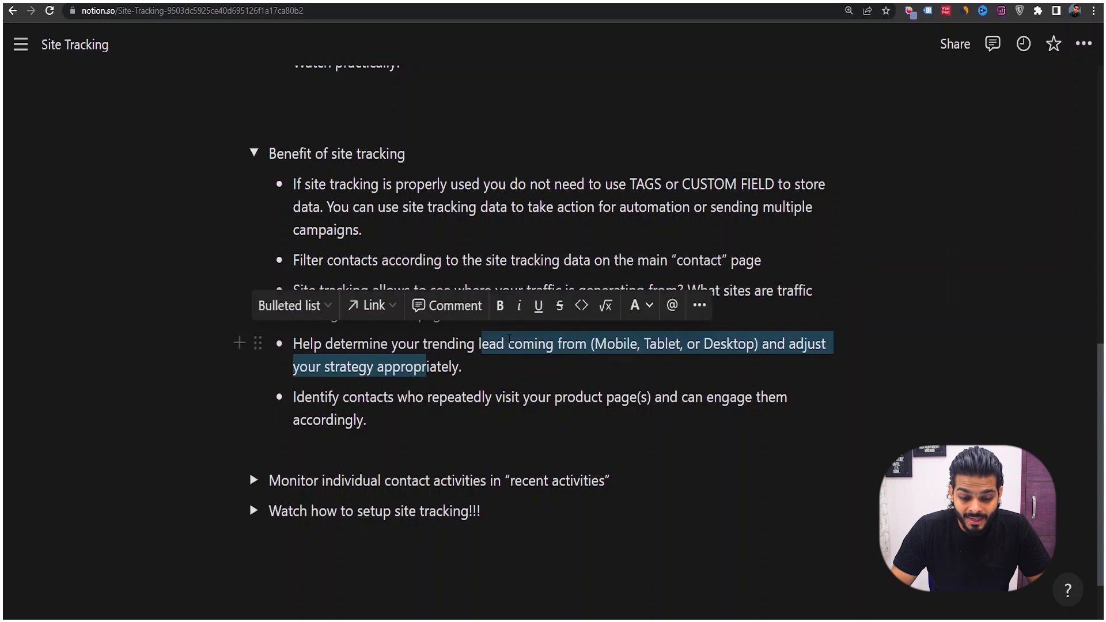
left_click(644, 344)
left_click(696, 344)
left_click(754, 344)
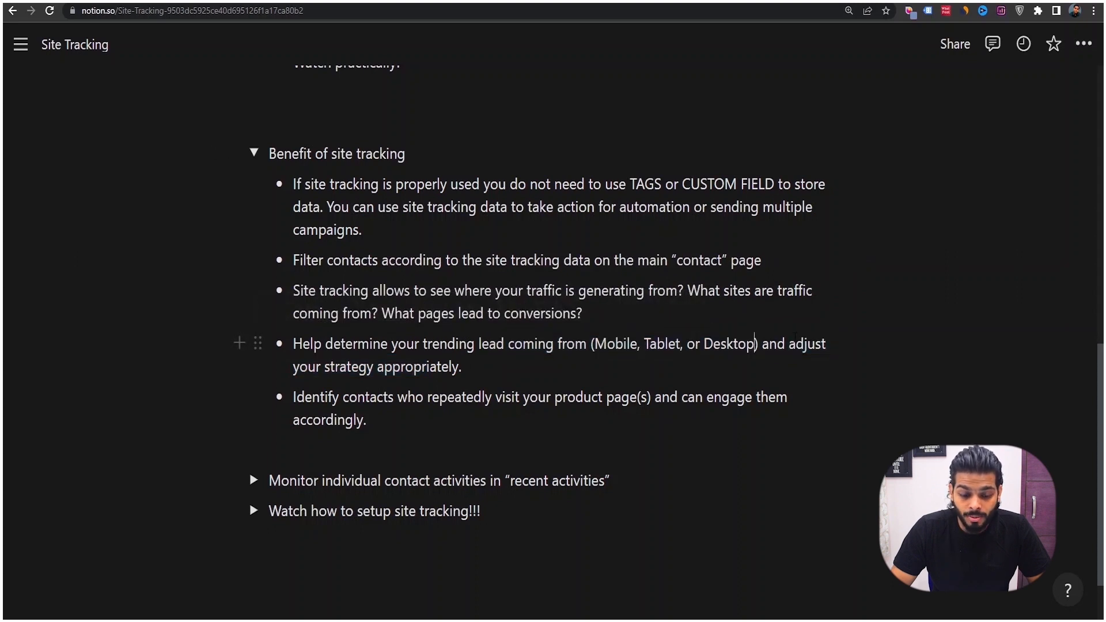
left_click_drag(325, 367, 415, 397)
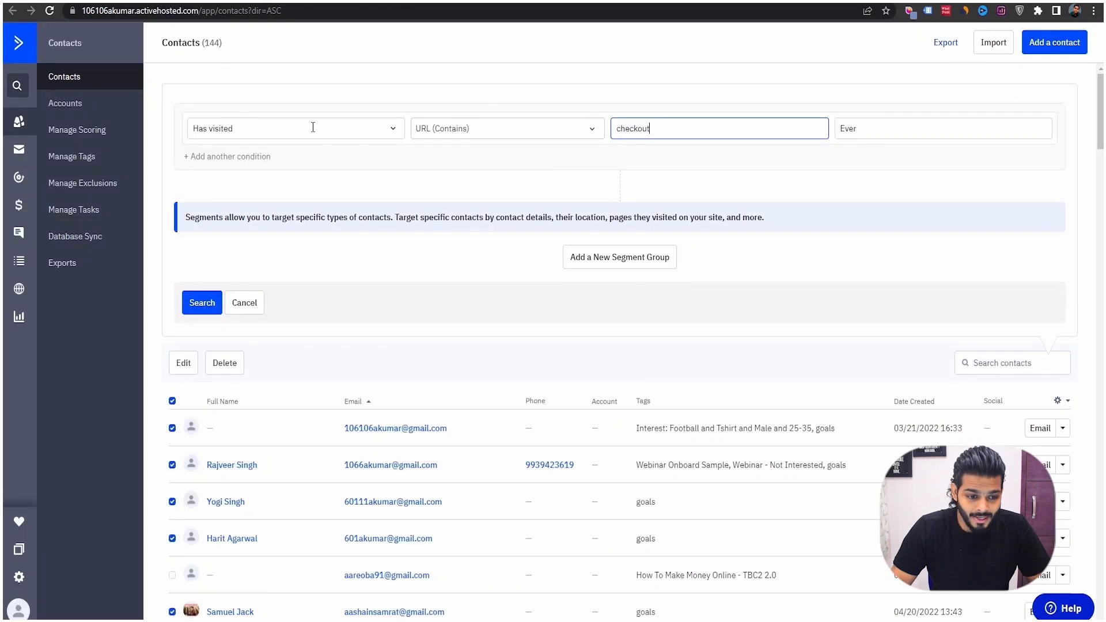
Switch to ActiveCampaign and change the advanced search condition to the Site & Event Data option Visiting device, Is, Mobile.
left_click(311, 128)
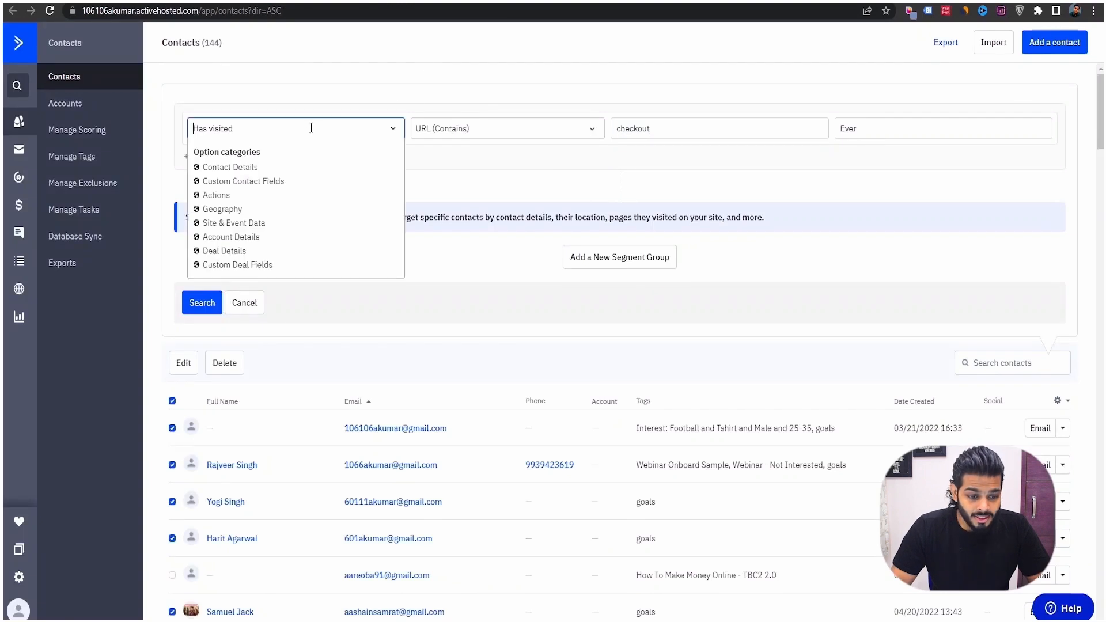
left_click(234, 223)
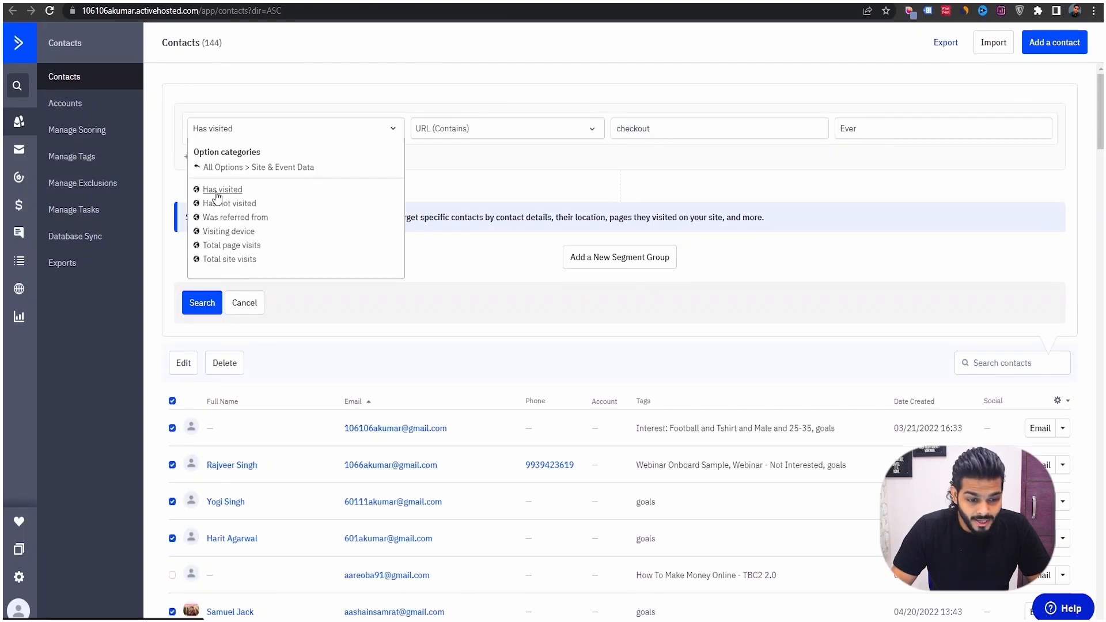
left_click(231, 232)
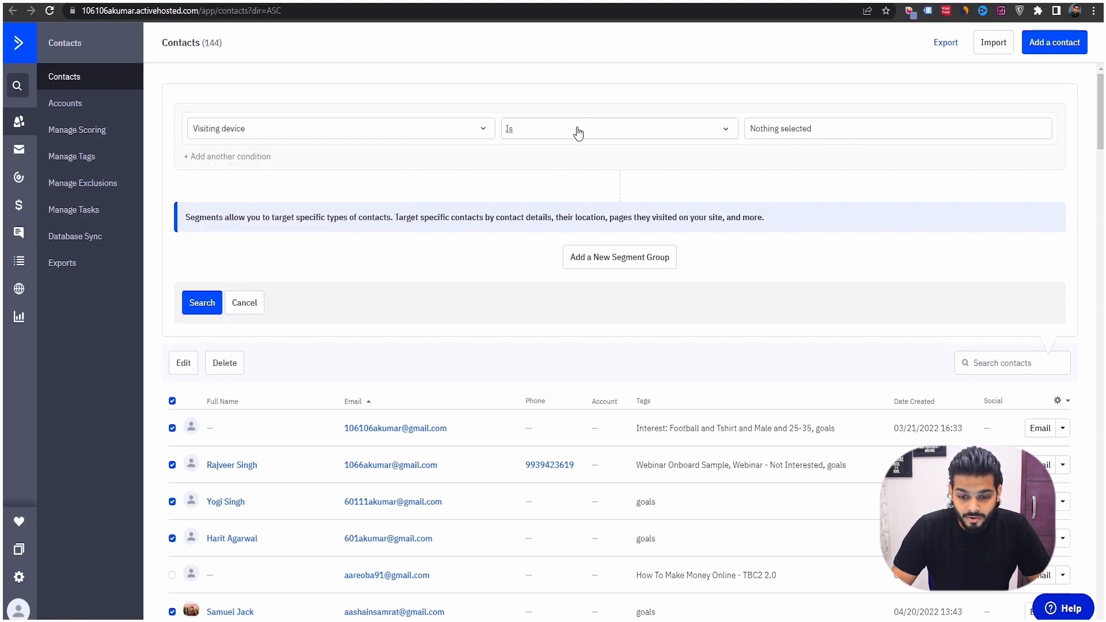
left_click(766, 129)
left_click(768, 171)
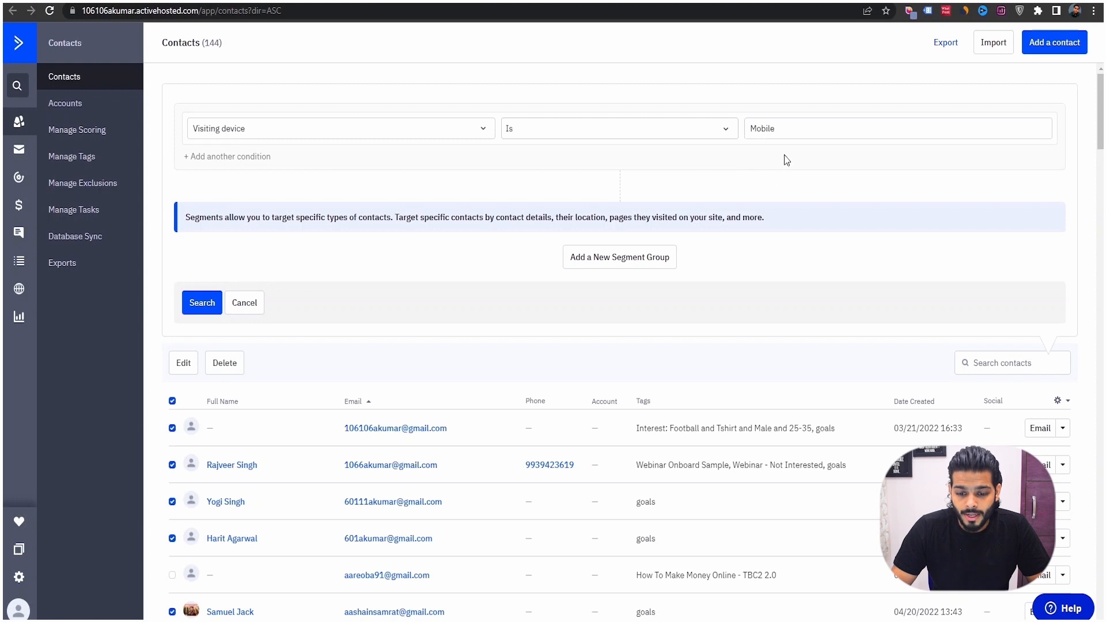
left_click(206, 302)
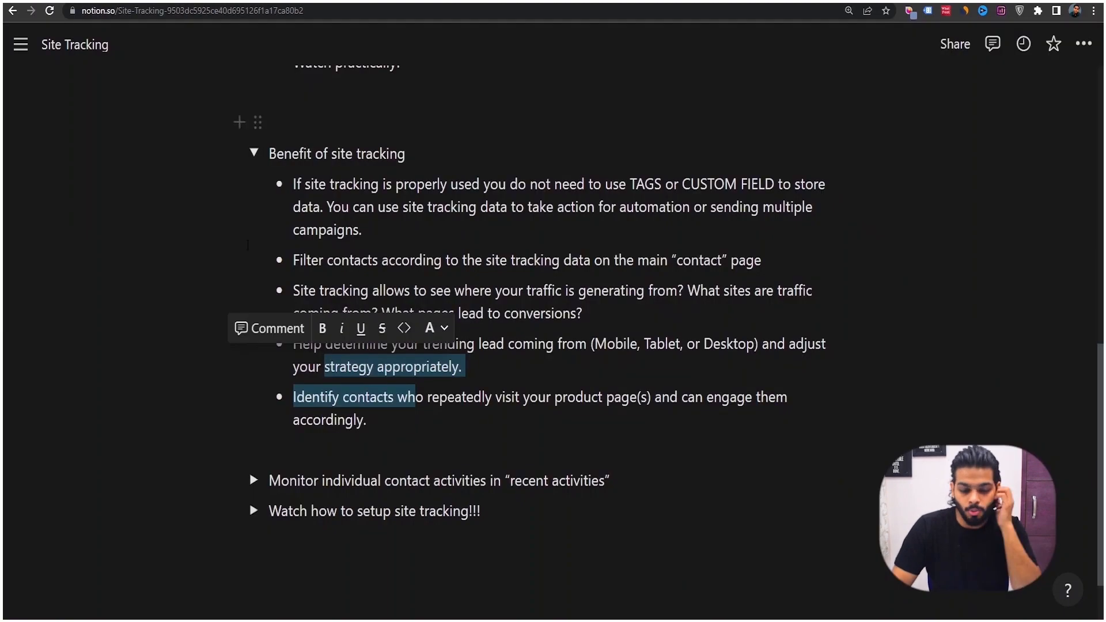
Switch to the Notion notes and highlight the point about identifying contacts who repeatedly visit product pages.
left_click(377, 398)
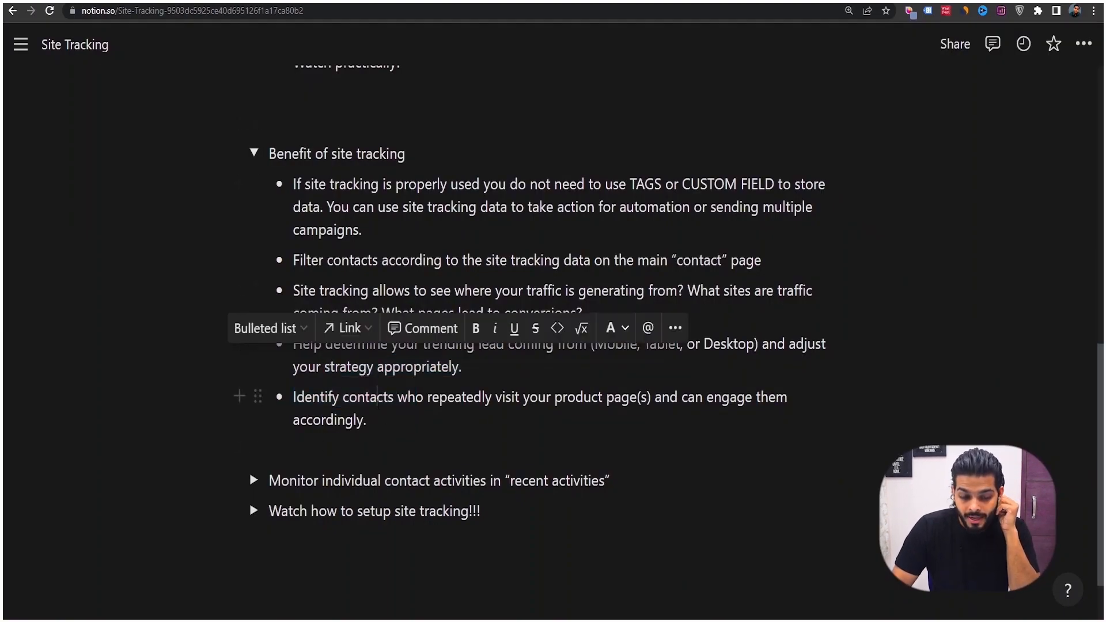
left_click_drag(409, 402, 481, 397)
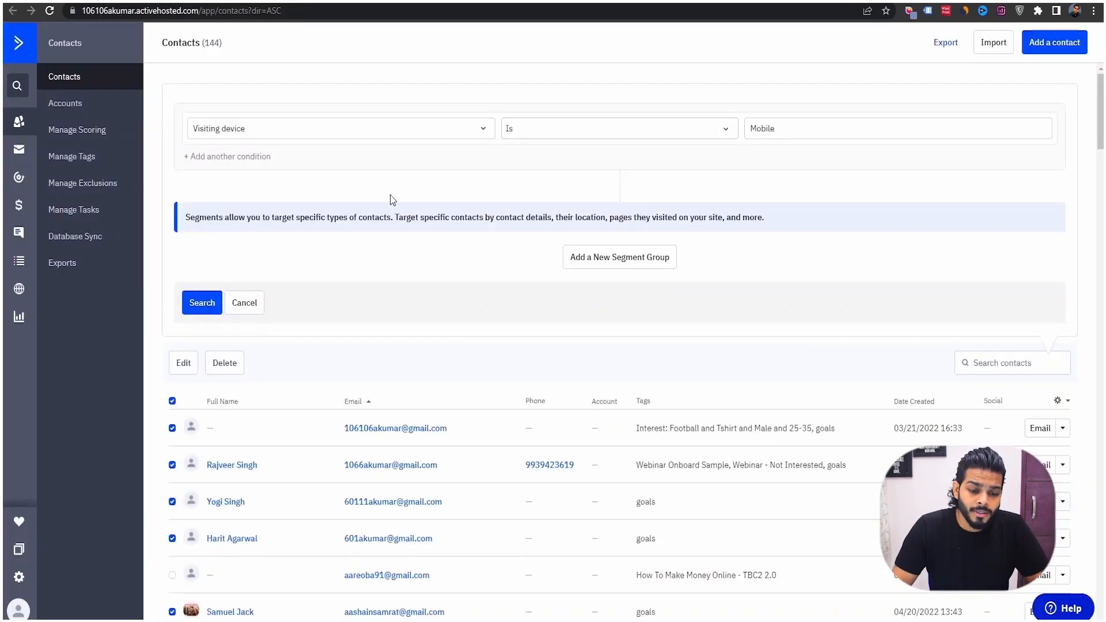
In ActiveCampaign, set the search condition to Has visited, URL (Contains), "domain.com/bodybuilding", and view the visit frequency options.
left_click(336, 124)
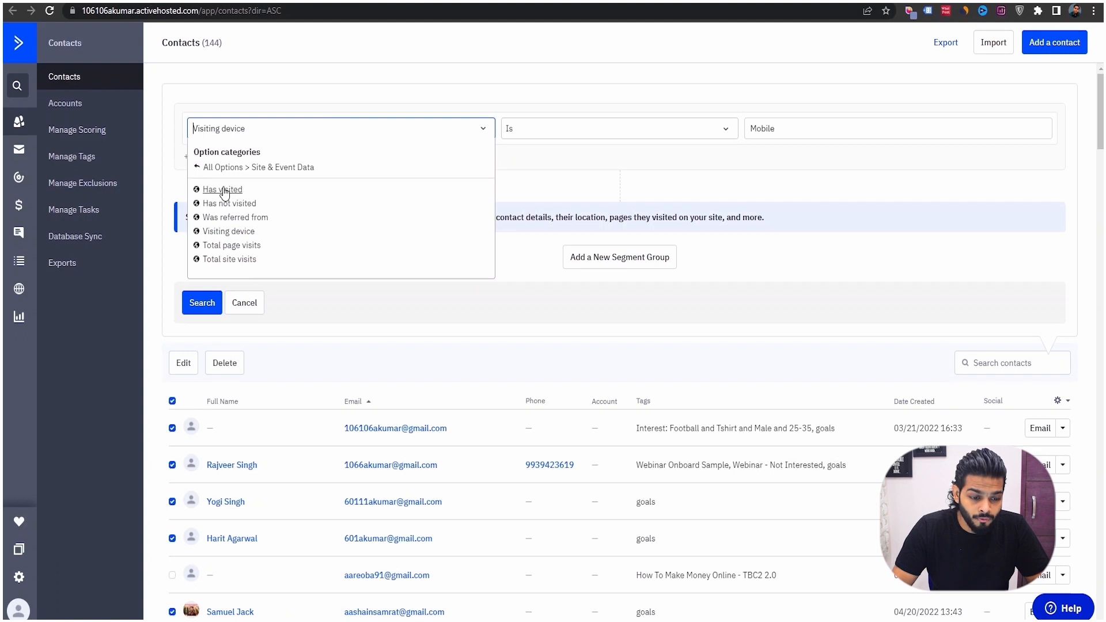
left_click(224, 190)
left_click(516, 132)
left_click(500, 167)
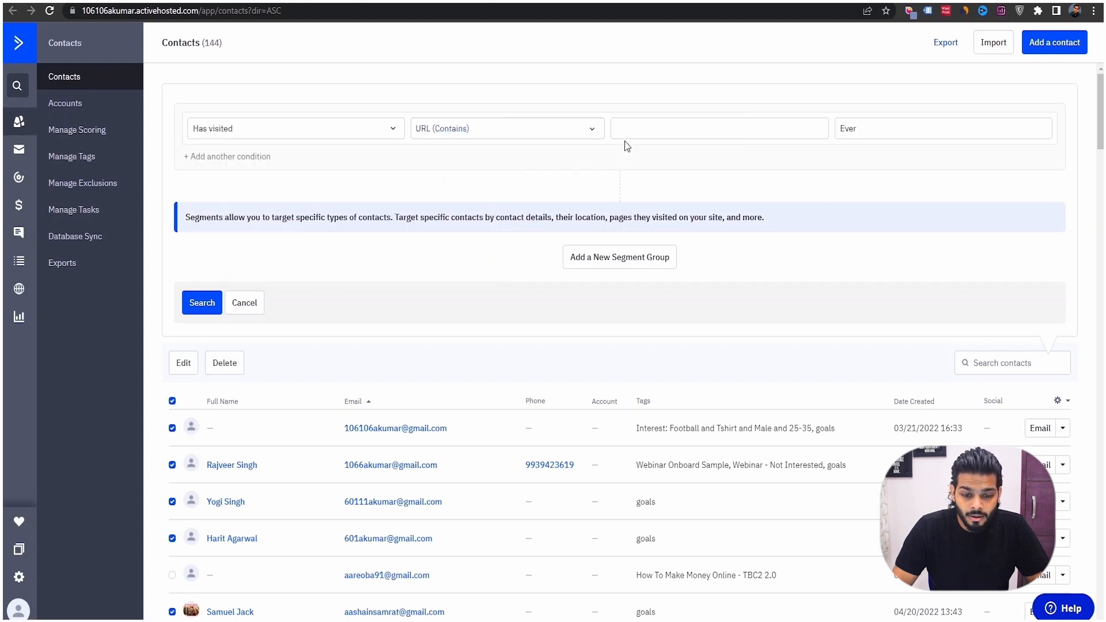
left_click(628, 138)
type("domain.com")
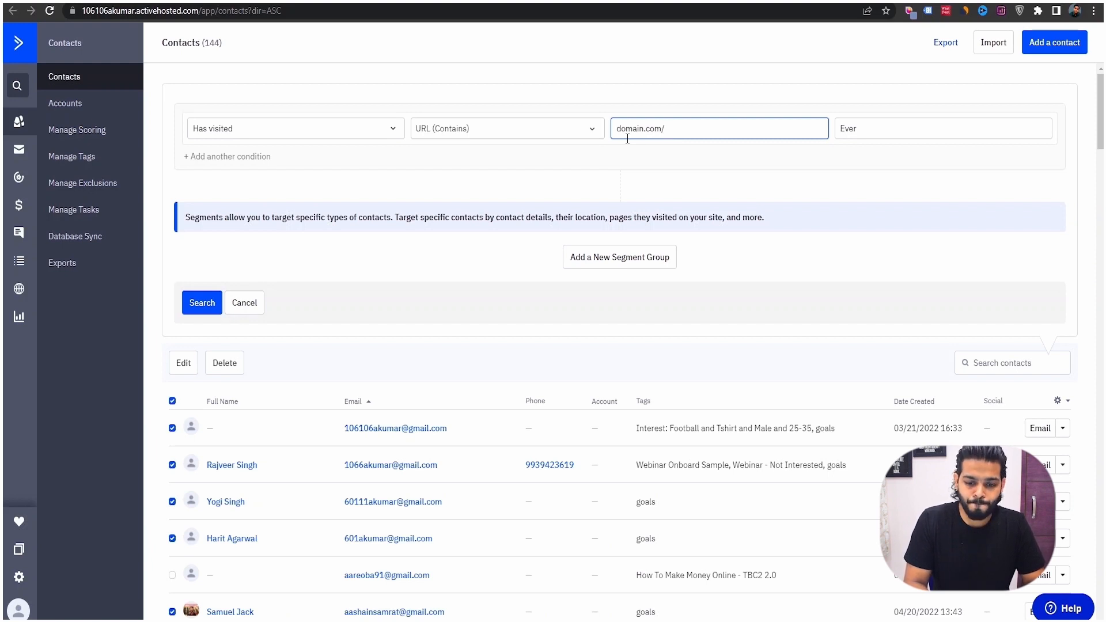
type("/bo")
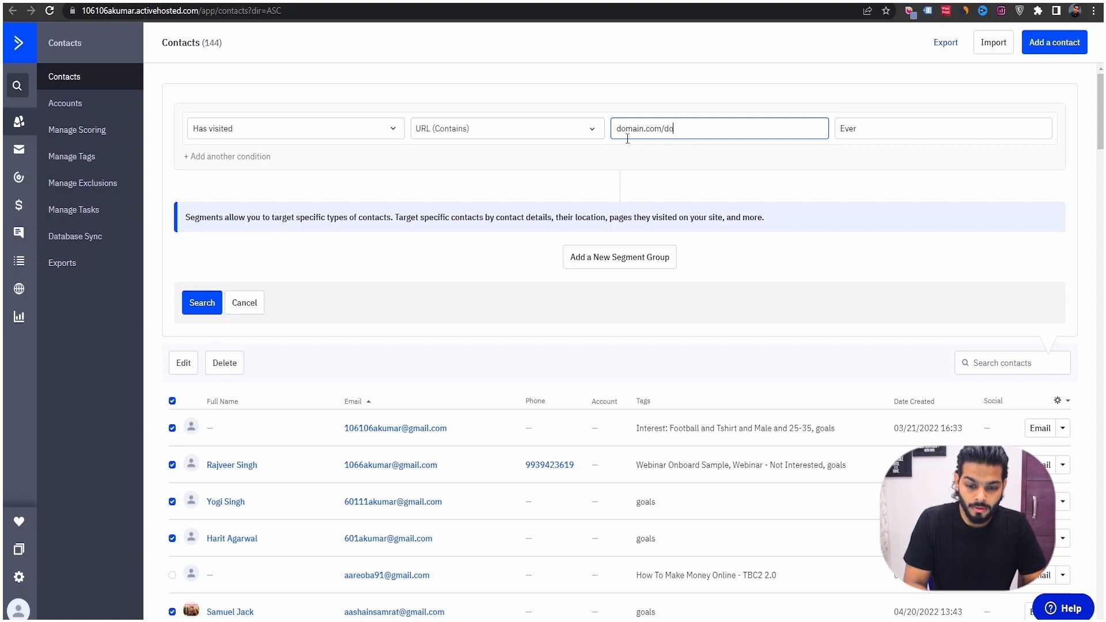
type("dybuilding")
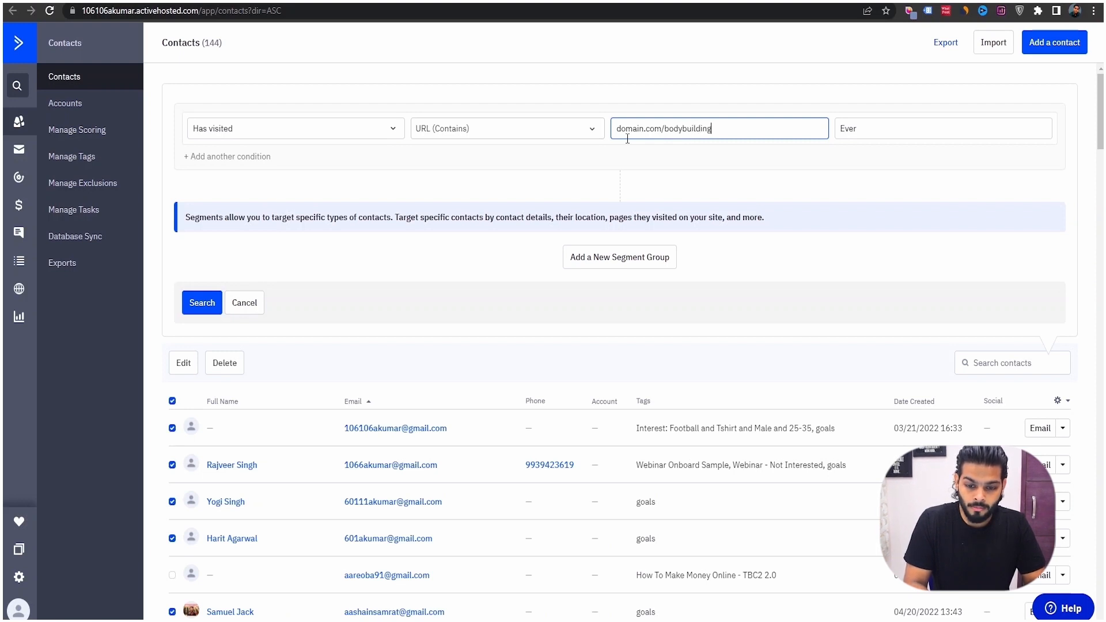
left_click(877, 123)
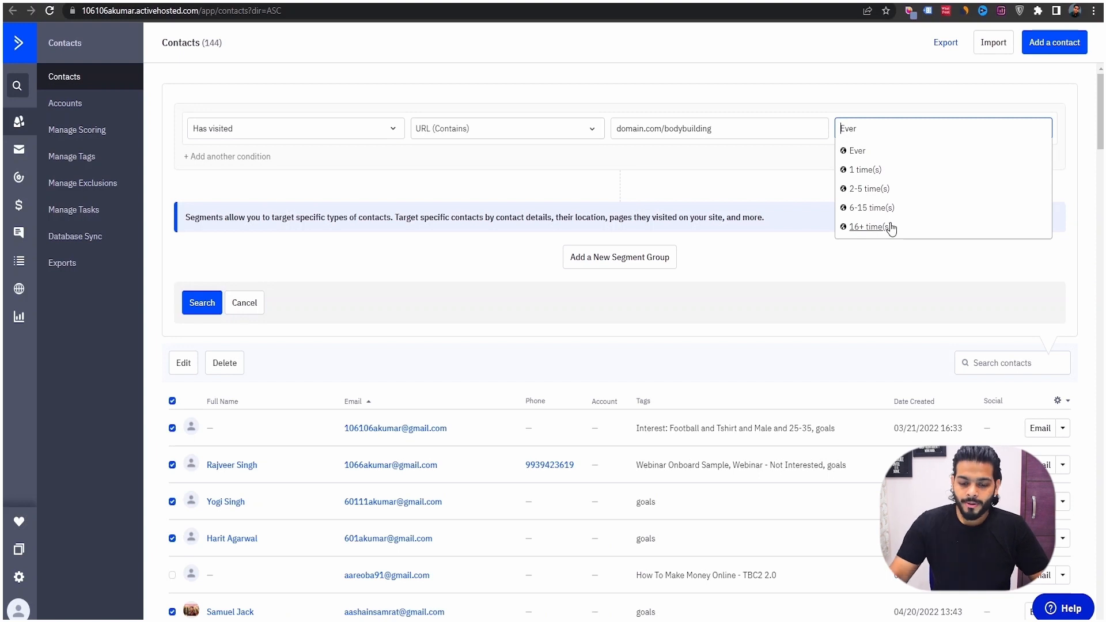
left_click(382, 51)
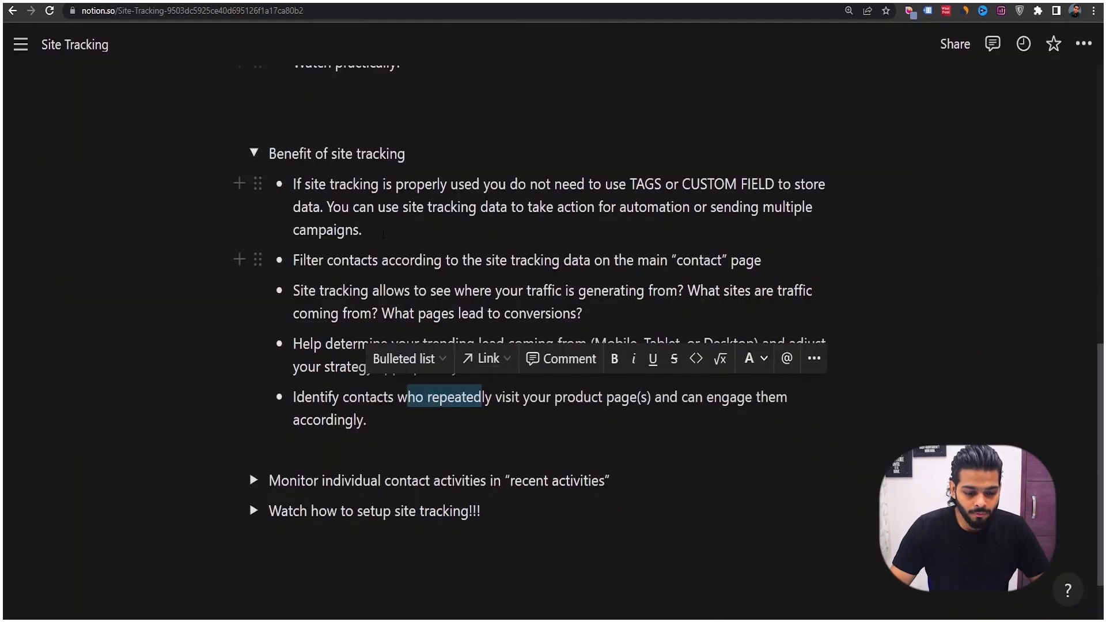
Switch to the Notion notes, expand the section on monitoring contacts' recent activities, and enlarge and close its screenshot.
scroll(254, 377, "down", 2)
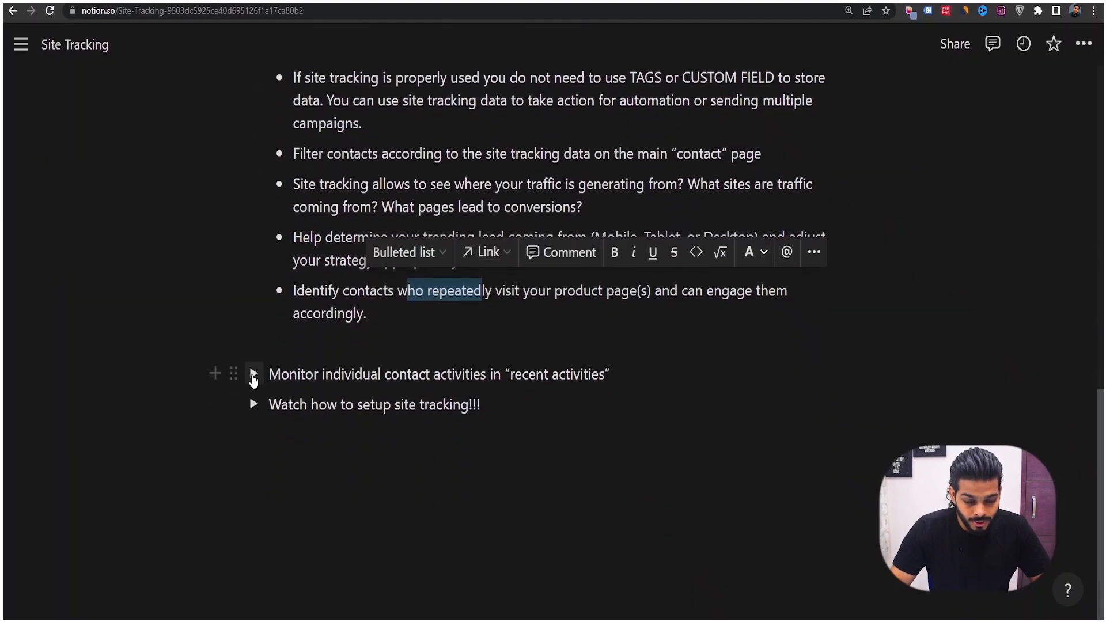
left_click(253, 376)
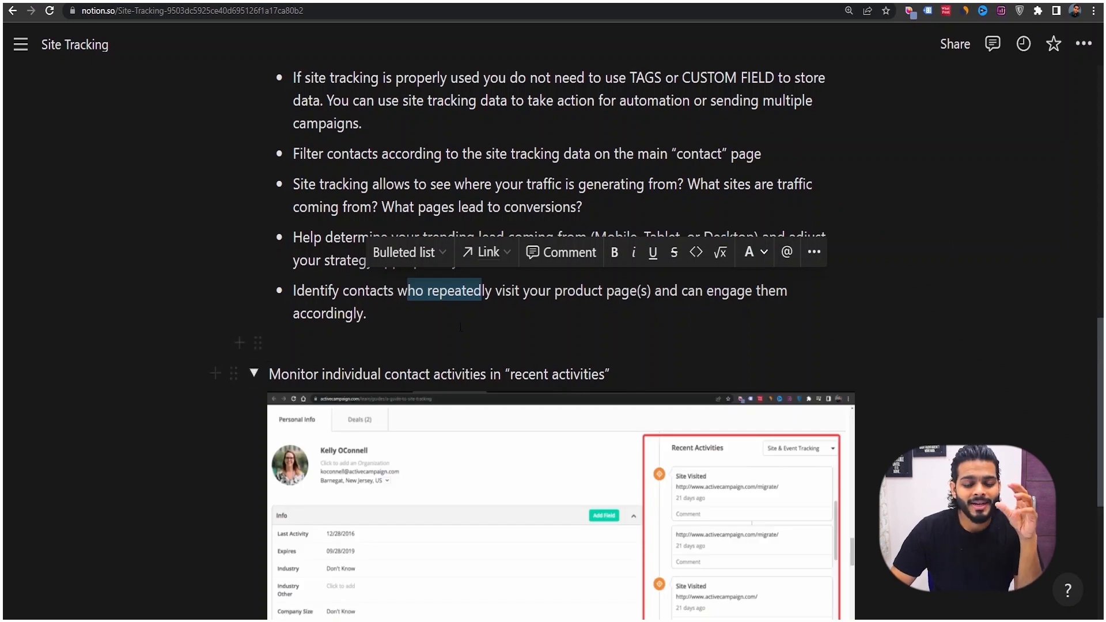
scroll(484, 402, "down", 3)
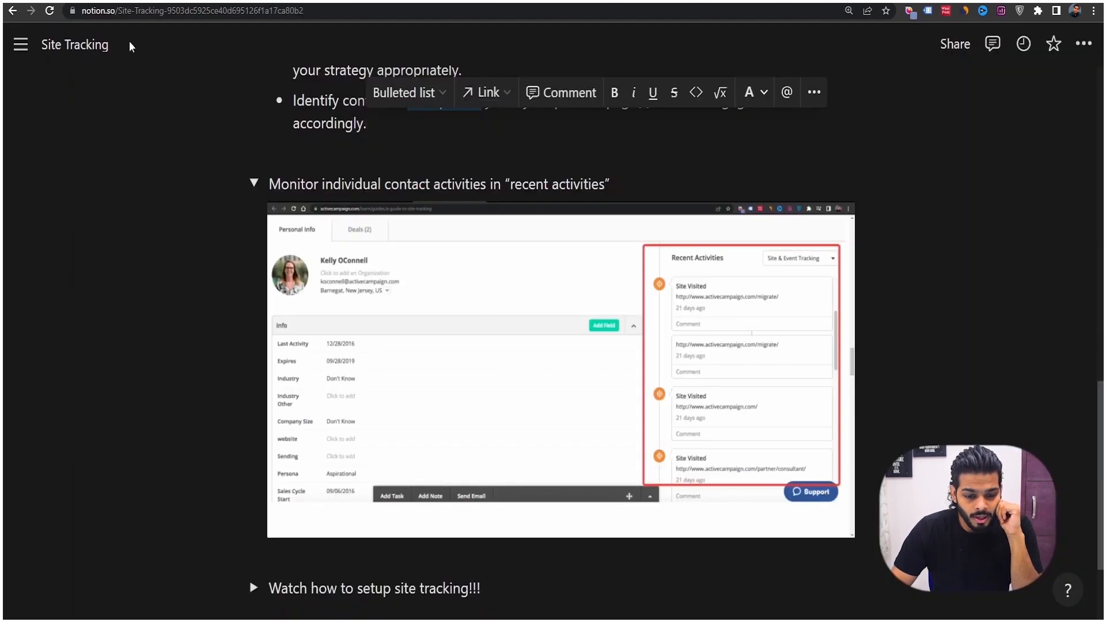
left_click(545, 354)
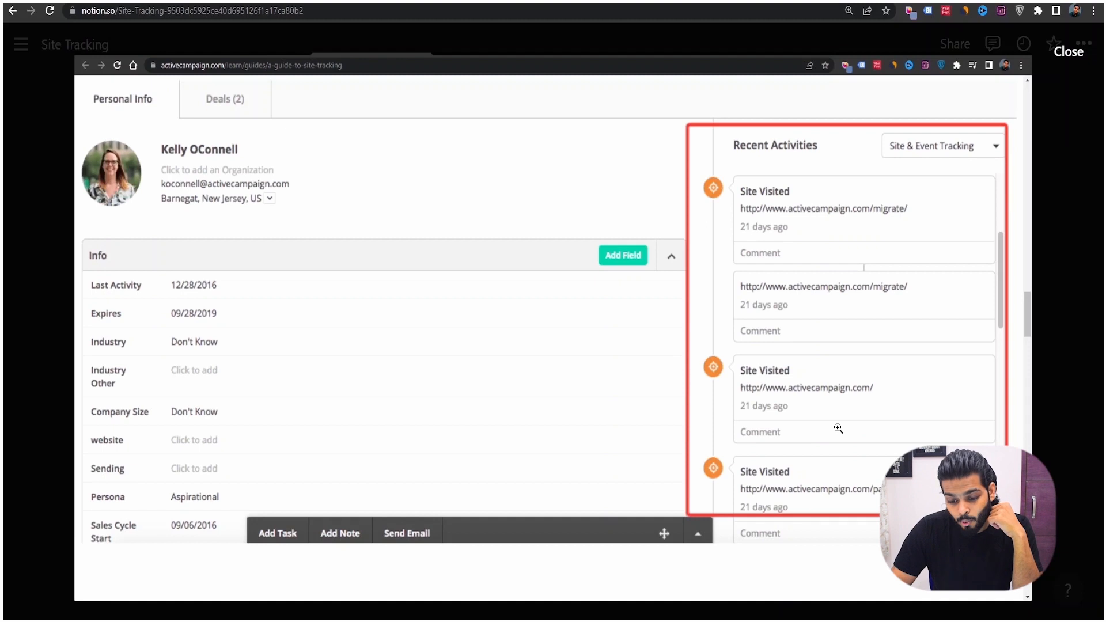
left_click(848, 207)
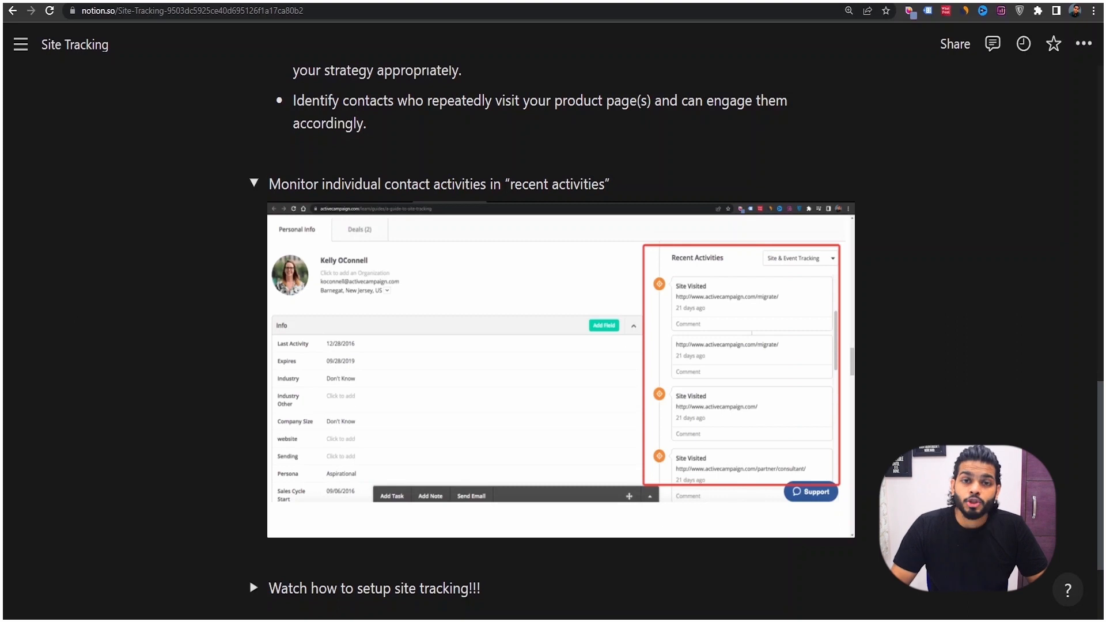
Expand the "Watch how to setup site tracking!!!" section and point out the item about enabling site tracking.
scroll(253, 488, "down", 2)
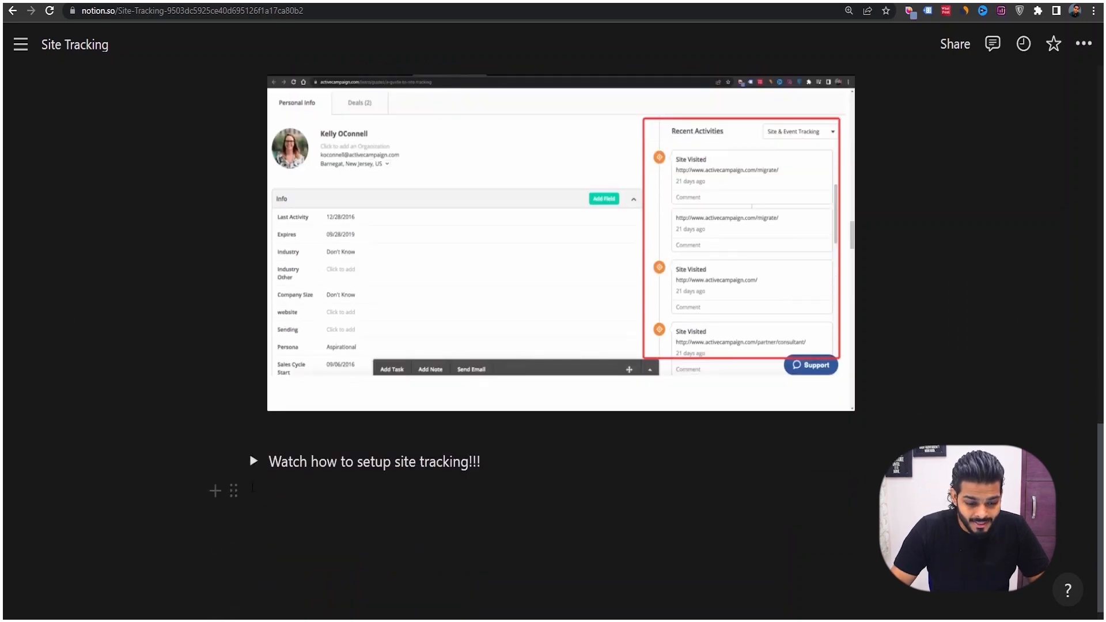
left_click(254, 460)
left_click_drag(370, 462, 461, 462)
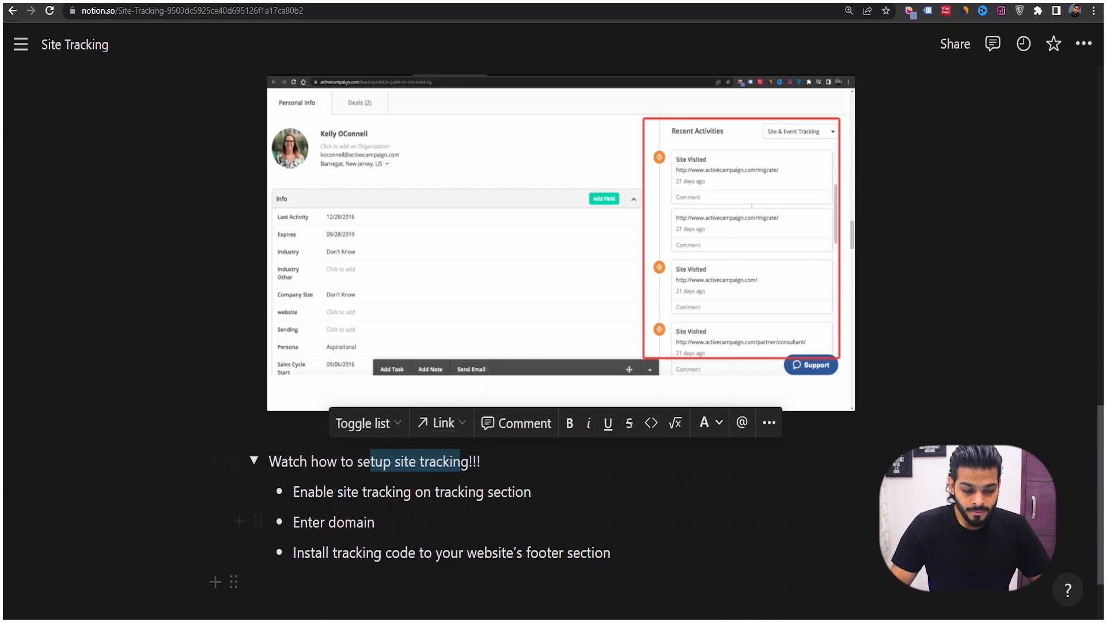
left_click(358, 491)
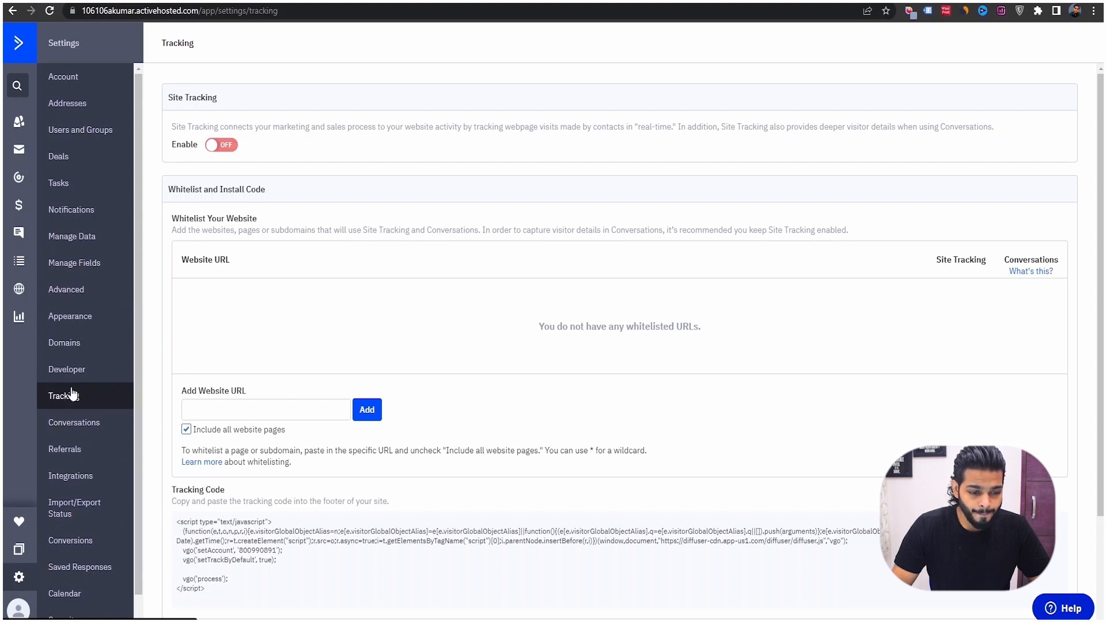
Enable site tracking and whitelist the website bestdeal007.com with all its pages included.
left_click(222, 148)
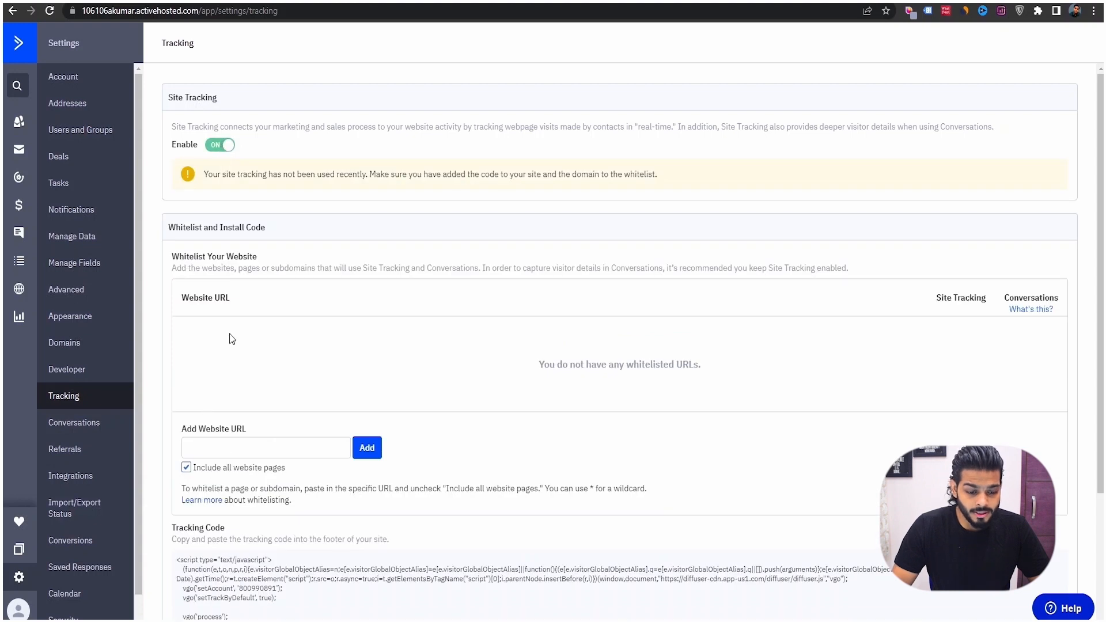
left_click(225, 451)
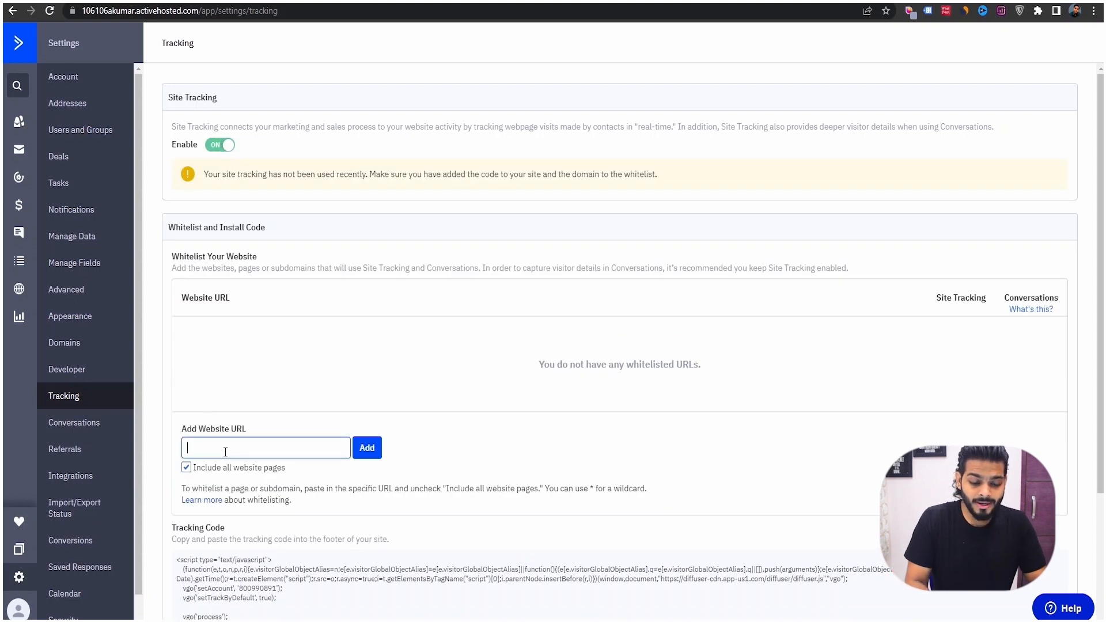
type("bestdeal")
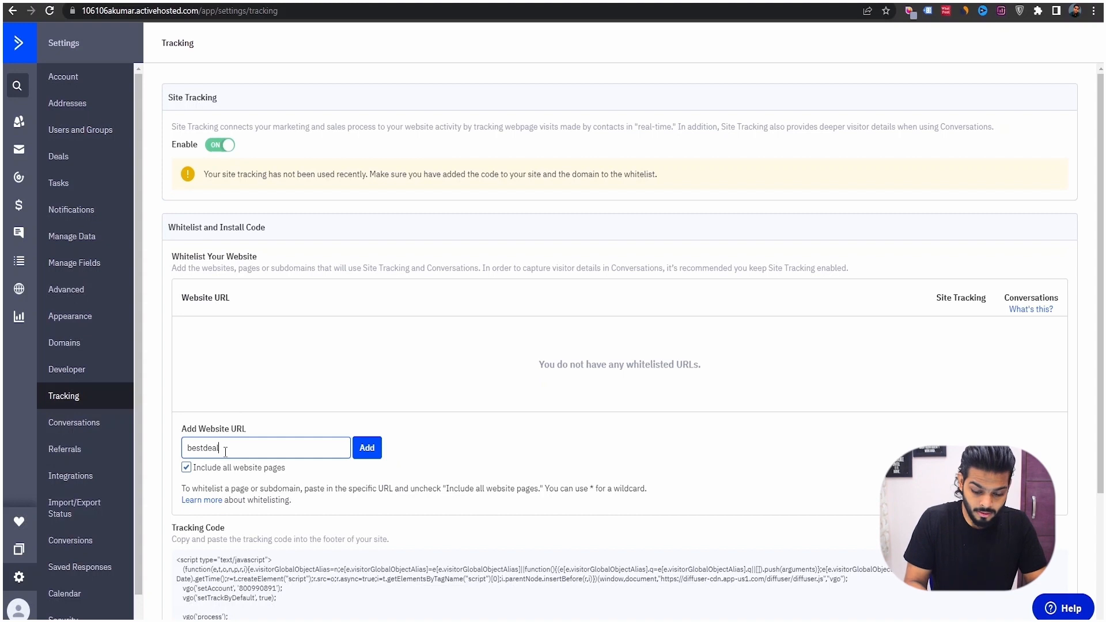
type("007.com")
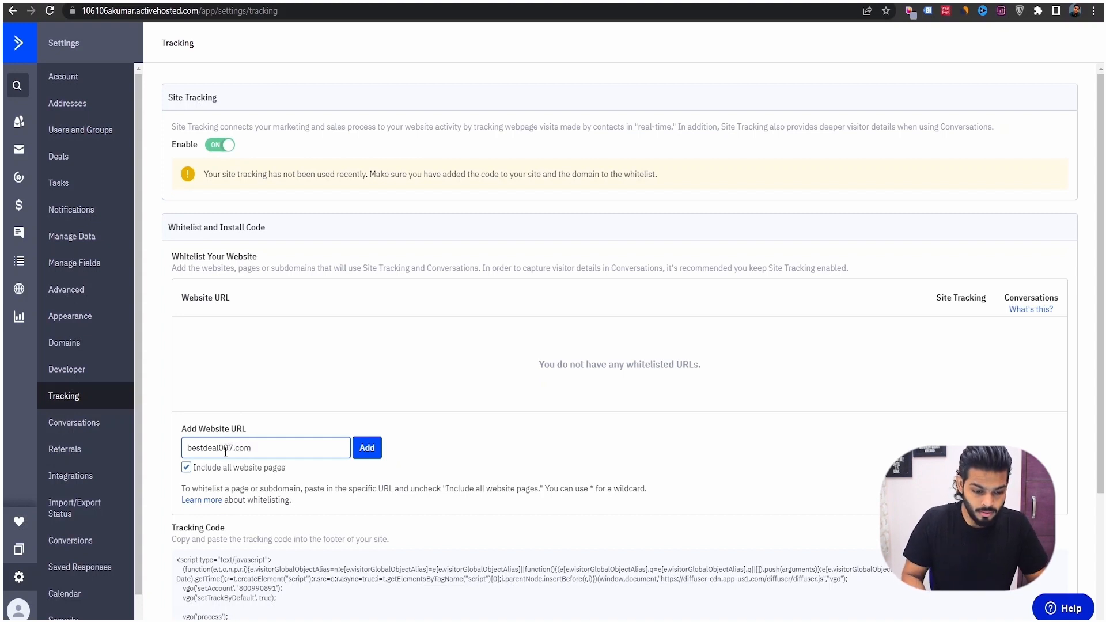
left_click(367, 448)
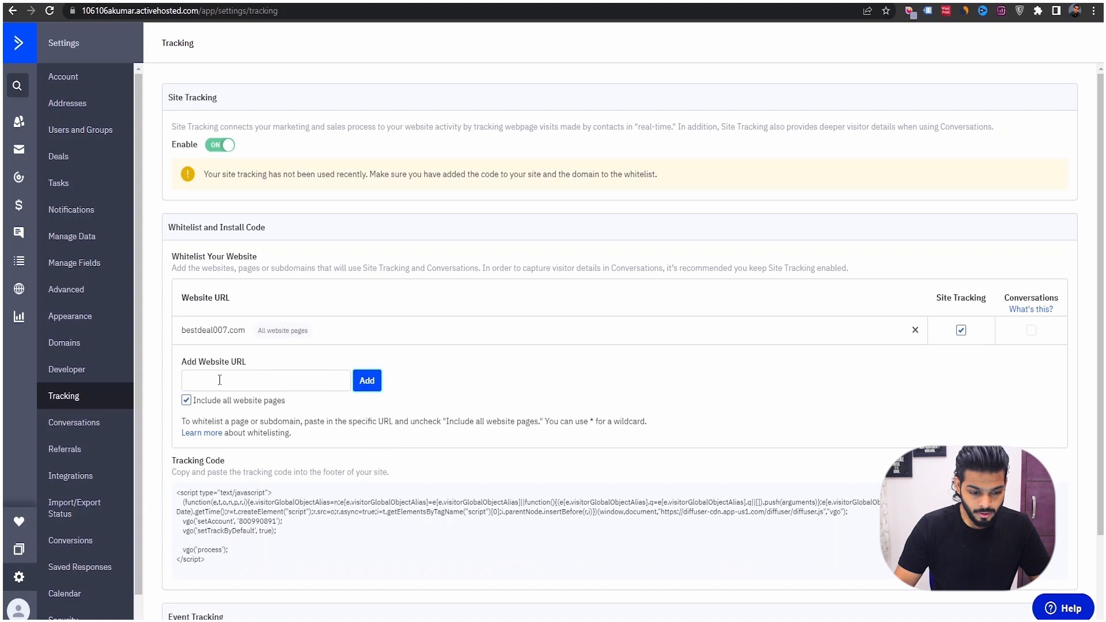
left_click(262, 384)
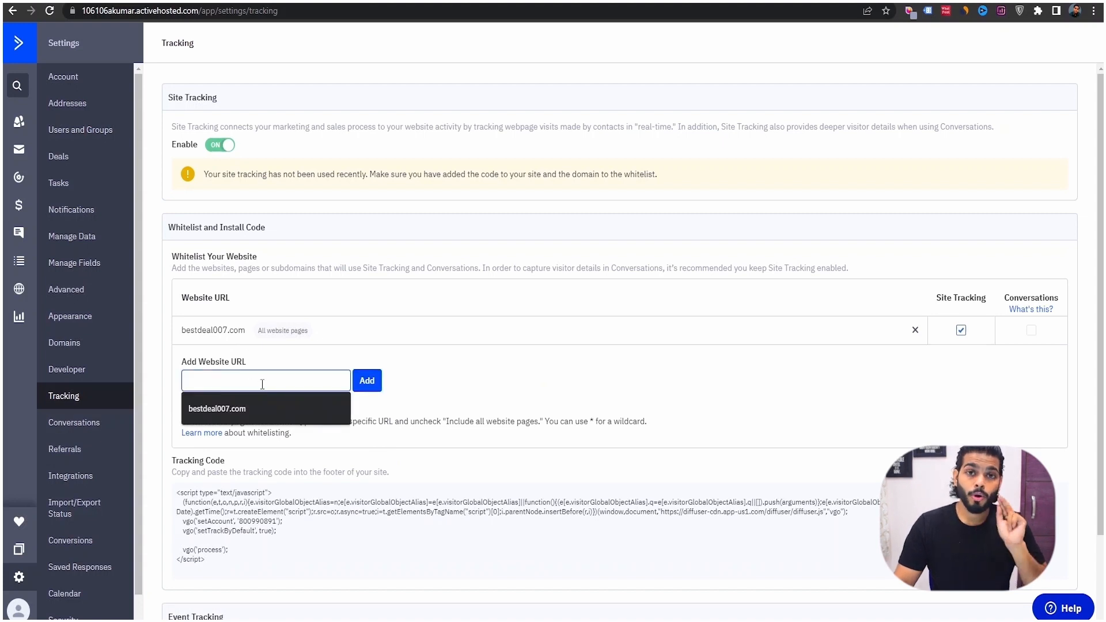
type("www")
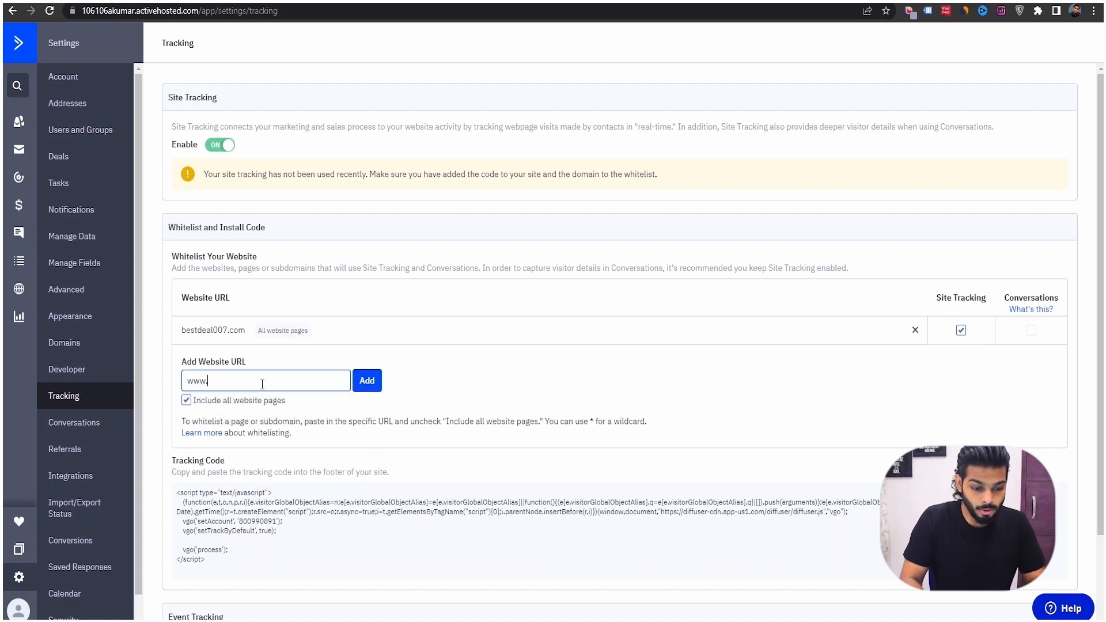
type(".bestd")
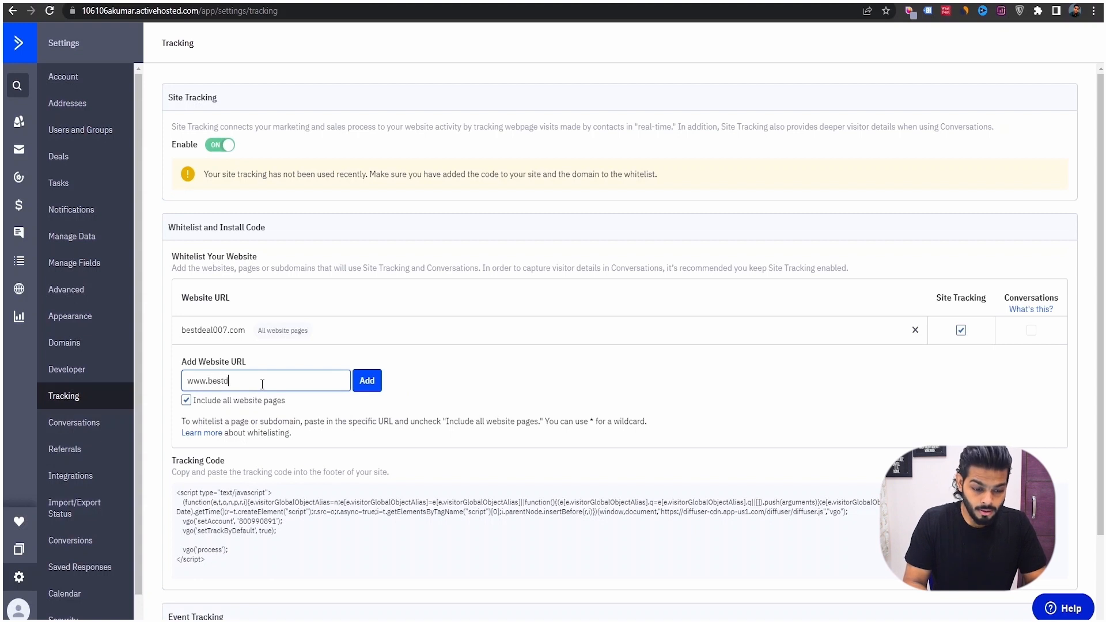
type("eal007.com")
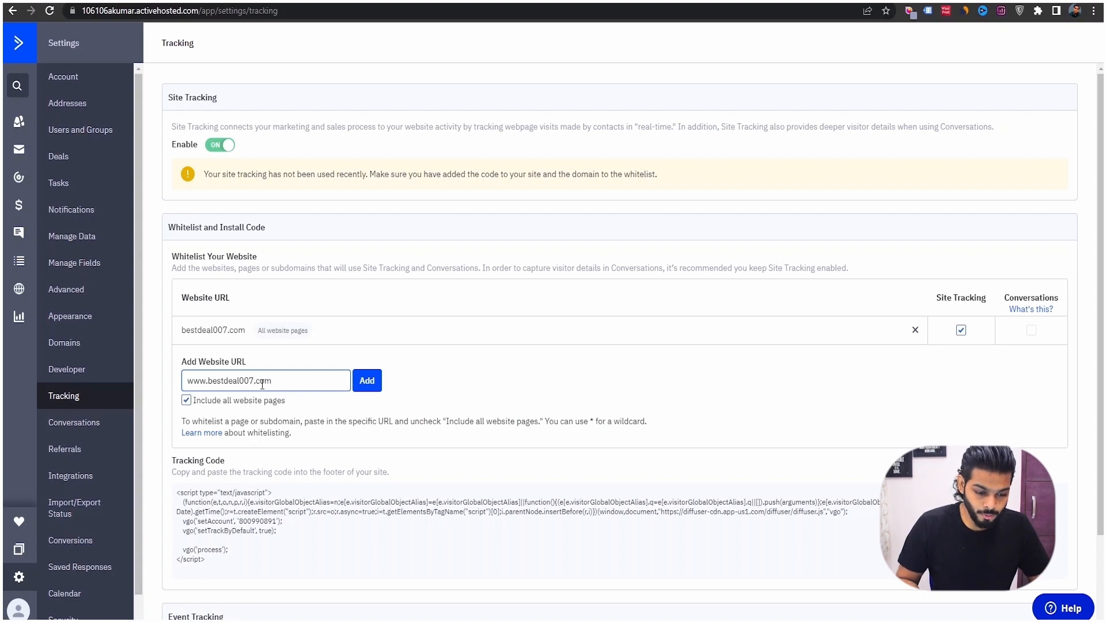
key("shift+Home")
key("BackSpace")
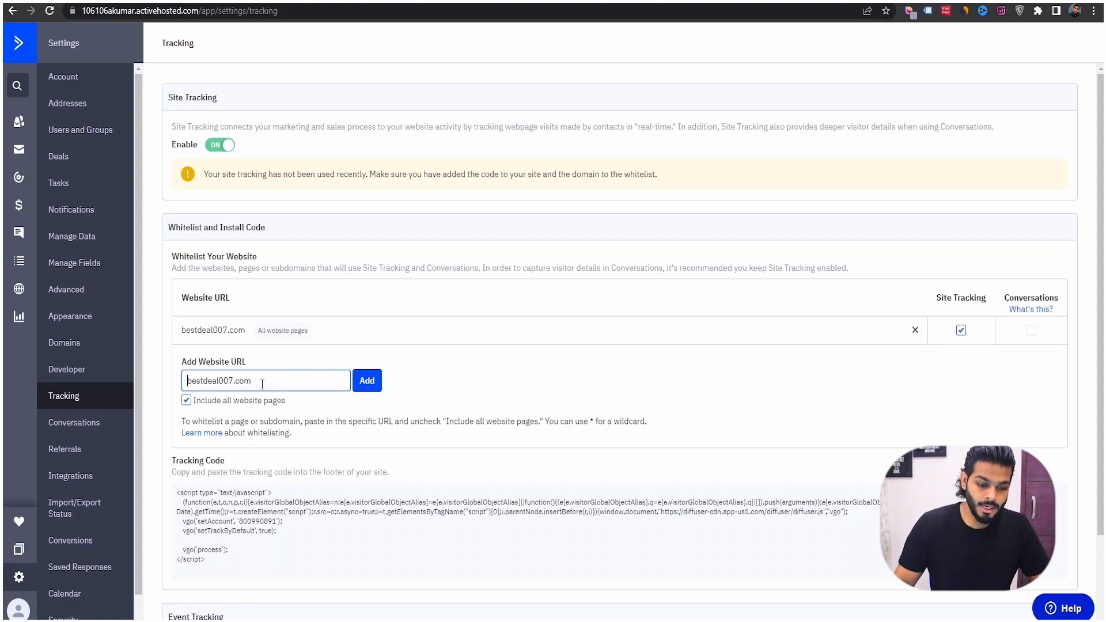
left_click(312, 376)
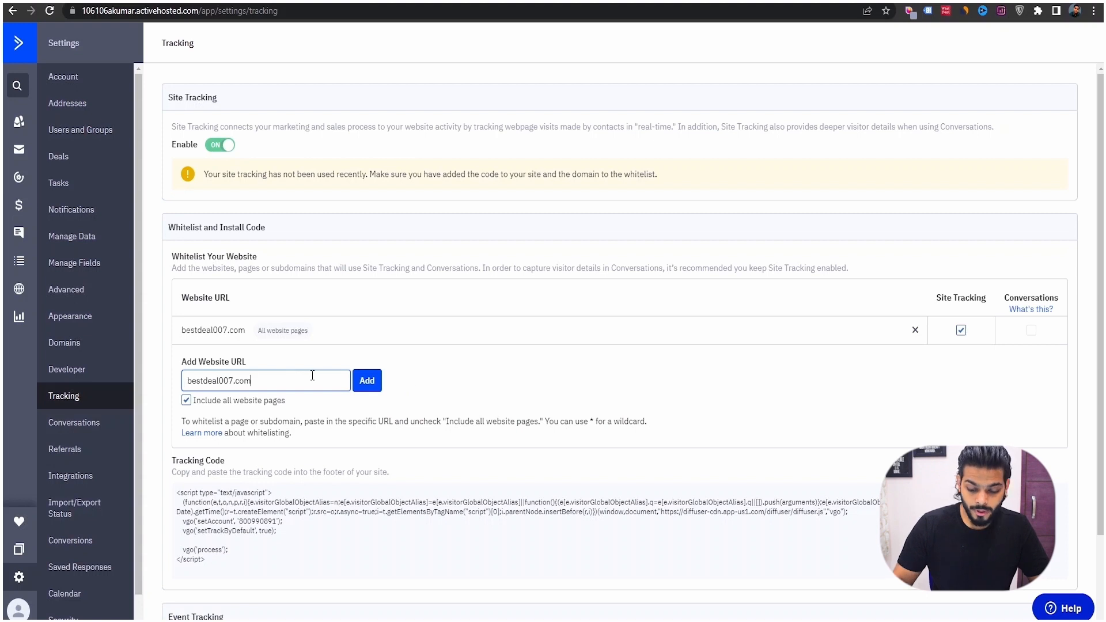
key("ctrl+a")
key("BackSpace")
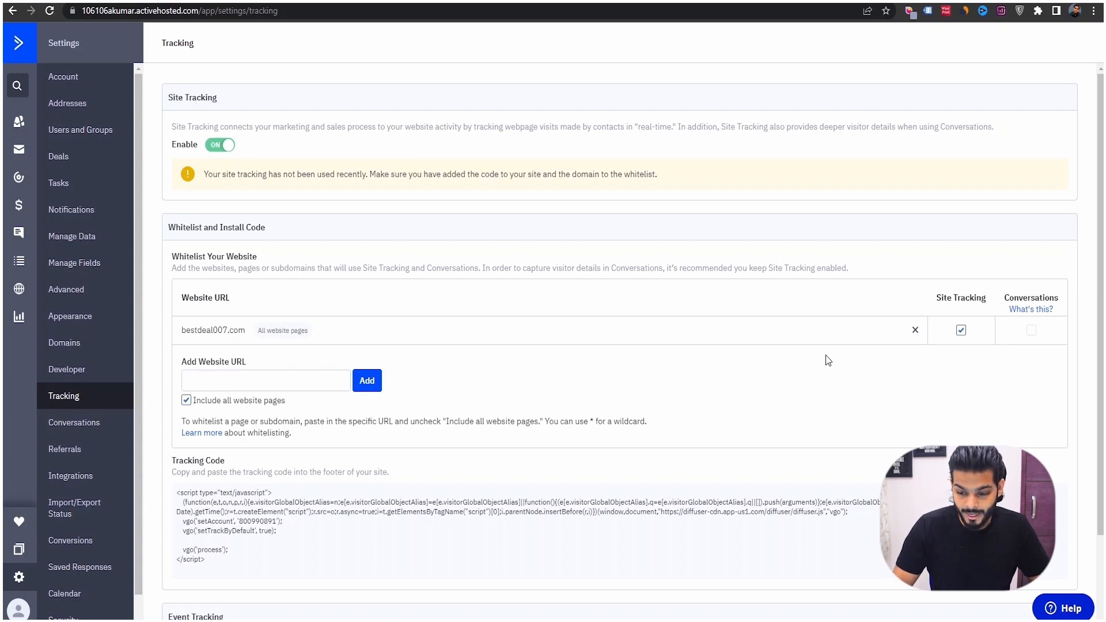
Copy the whole site tracking code script.
left_click(255, 507)
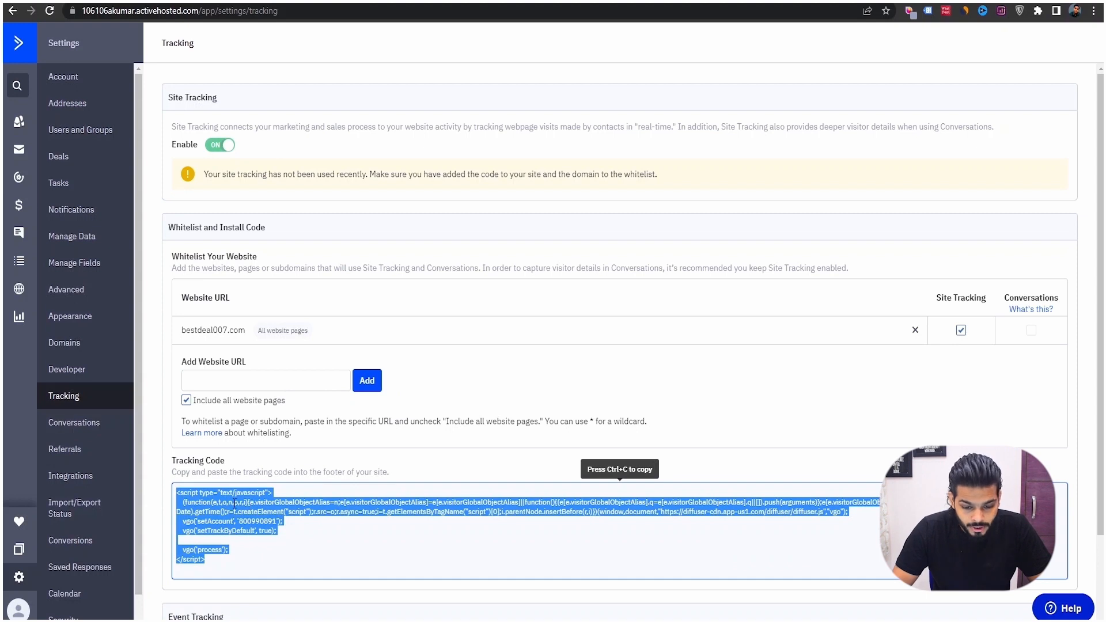
right_click(234, 506)
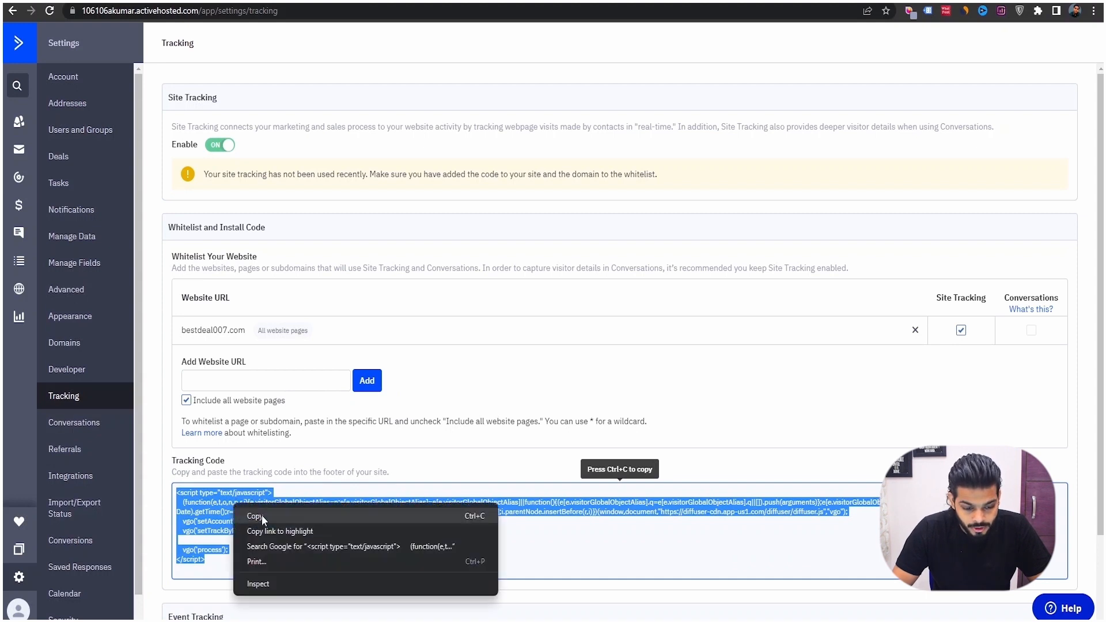
left_click(262, 515)
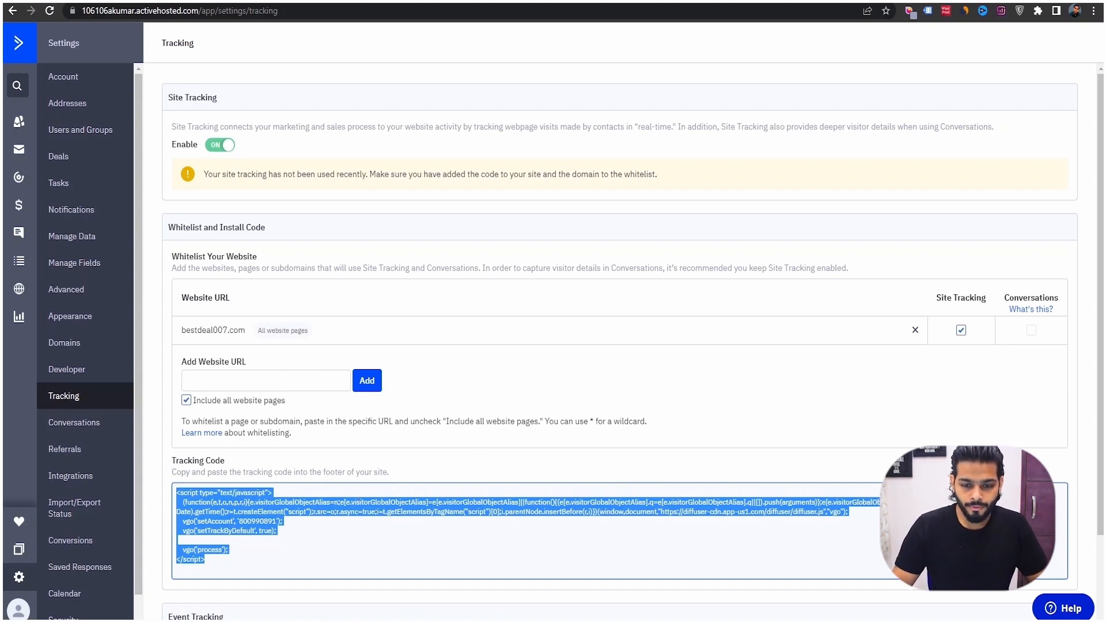
Switch to the WordPress theme file editor and paste the tracking code into Astra's footer.php, above the first closing PHP tag.
key("ctrl+Tab")
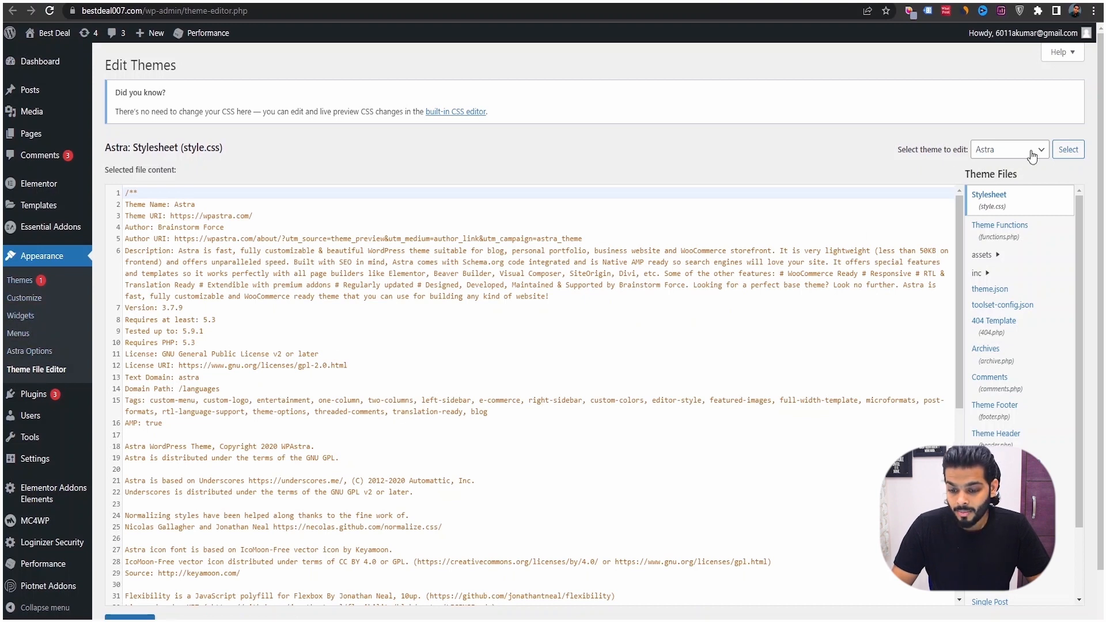
left_click(1016, 411)
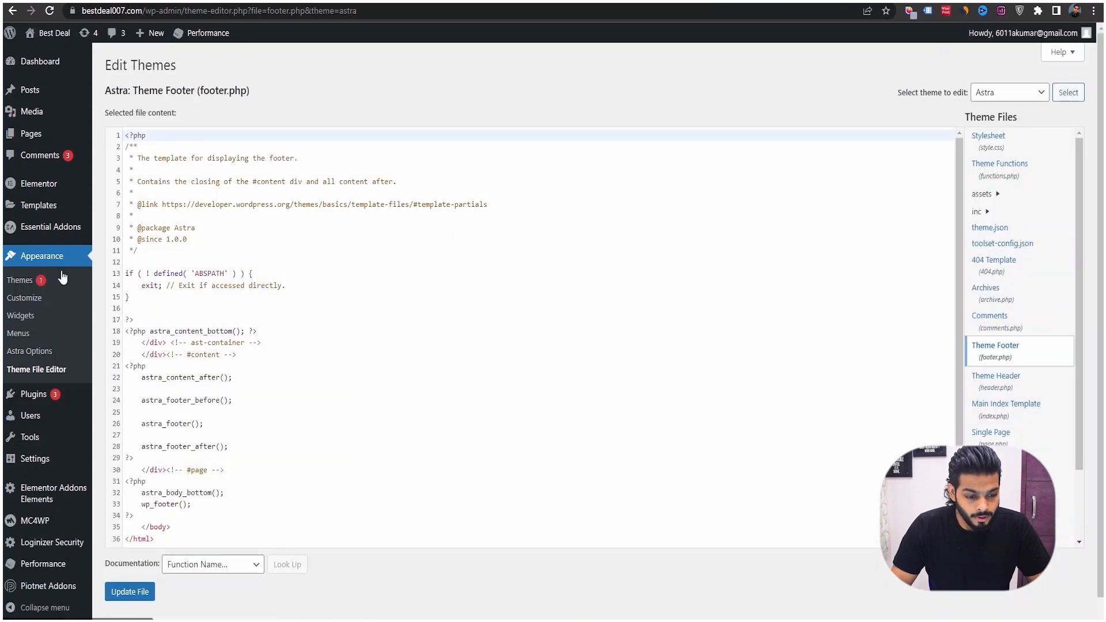
left_click(138, 298)
key("Return")
key("Return")
key("Return")
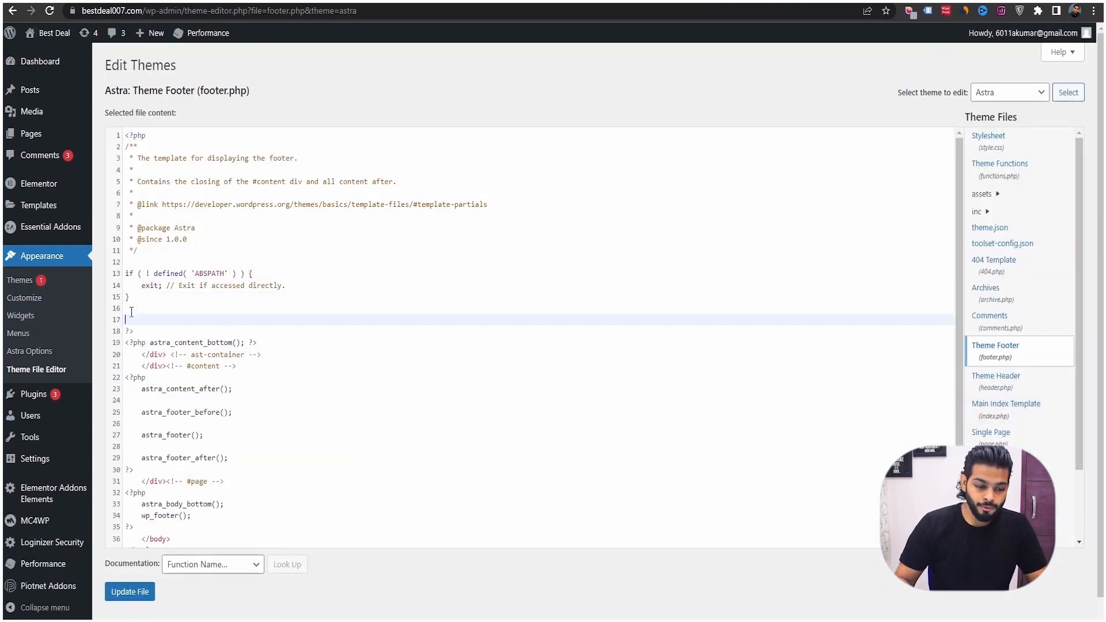
key("Up")
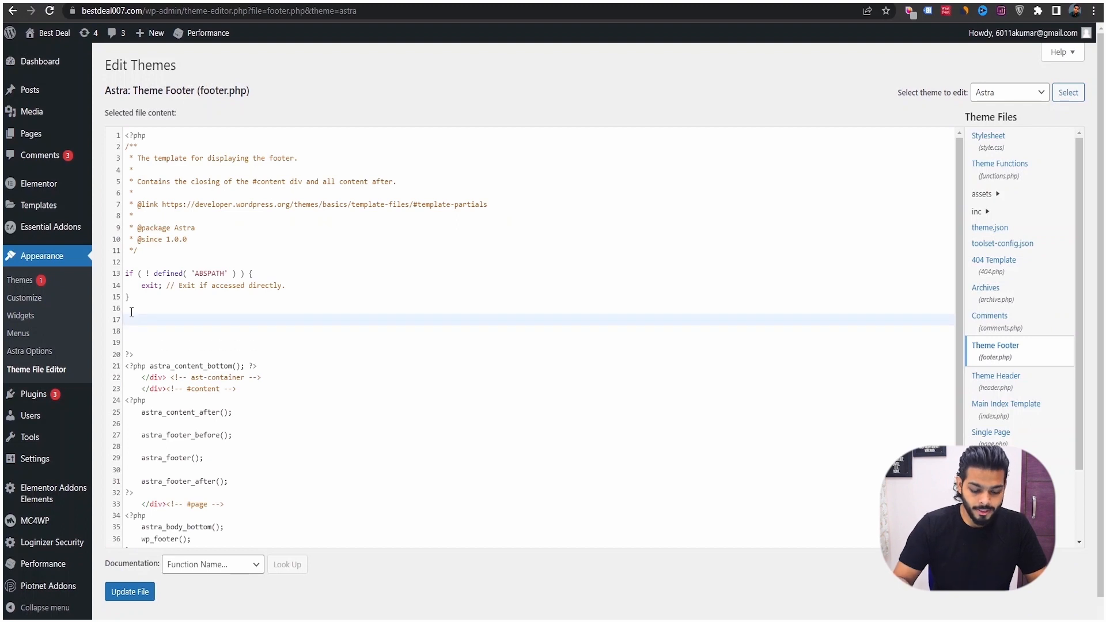
key("ctrl+v")
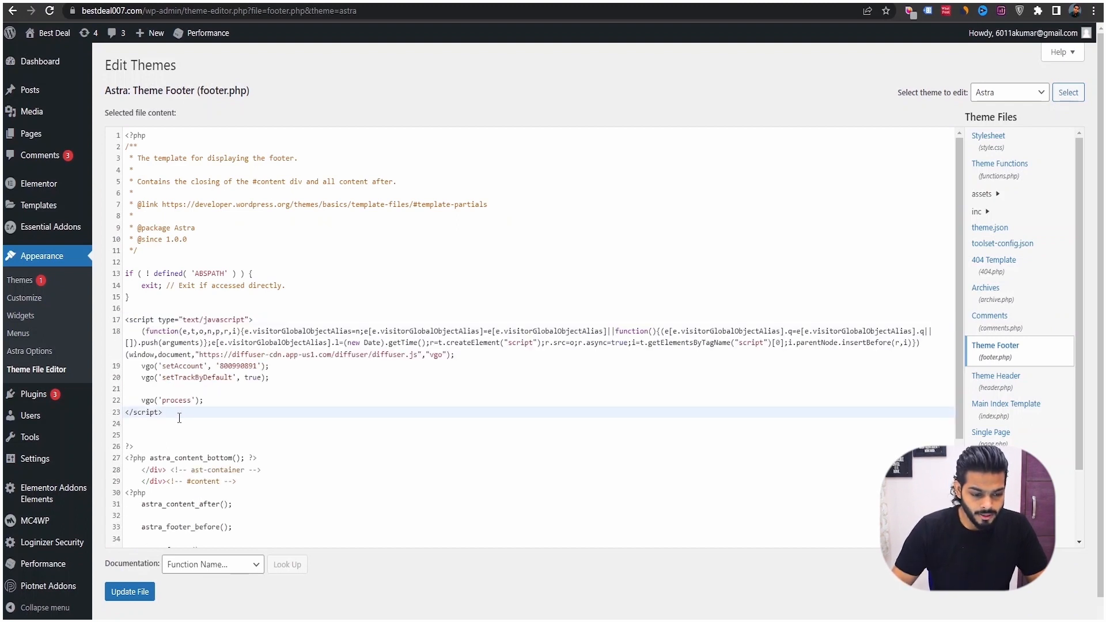
Delete the pasted tracking script and one blank line from footer.php.
left_click_drag(179, 418, 117, 323)
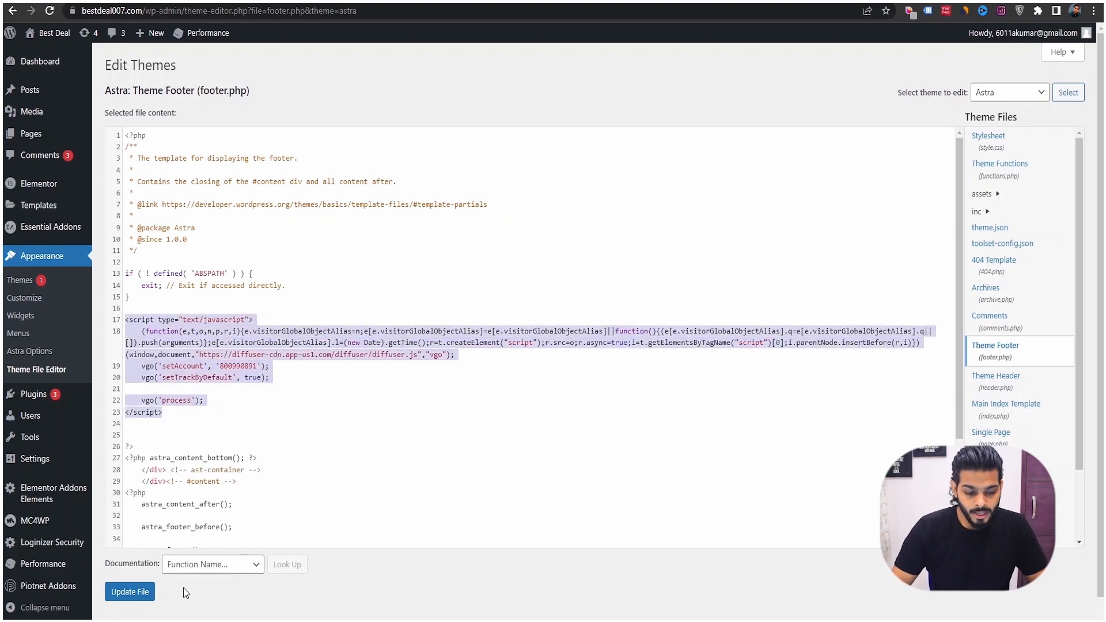
key("BackSpace")
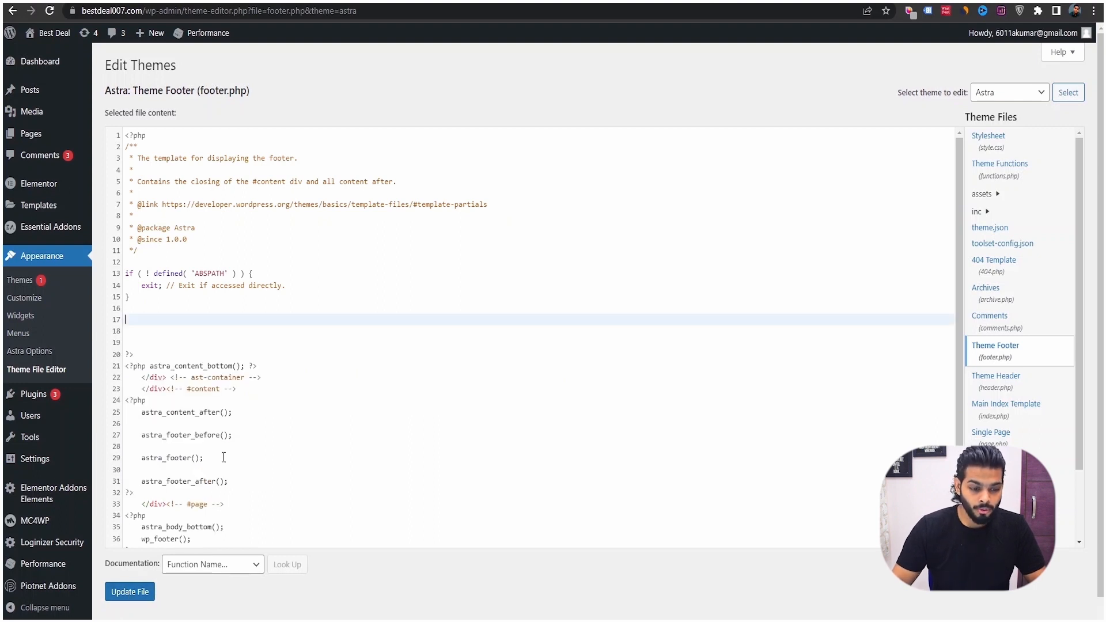
key("BackSpace")
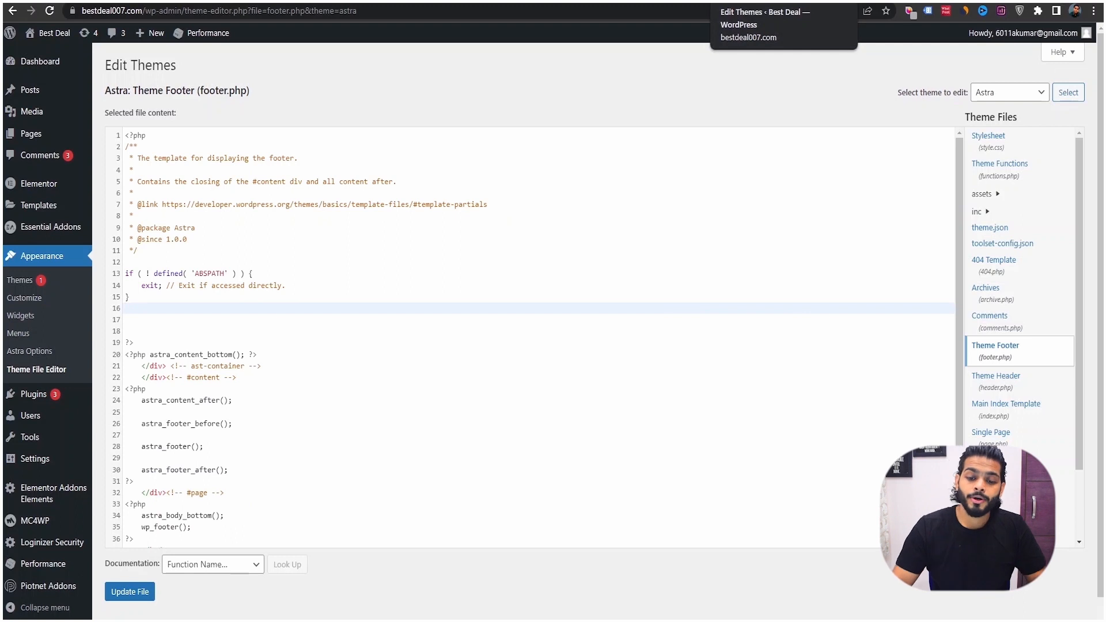
Switch to the WordPress Add Plugins page and point out the "header and footer" plugin search.
left_click(835, 2)
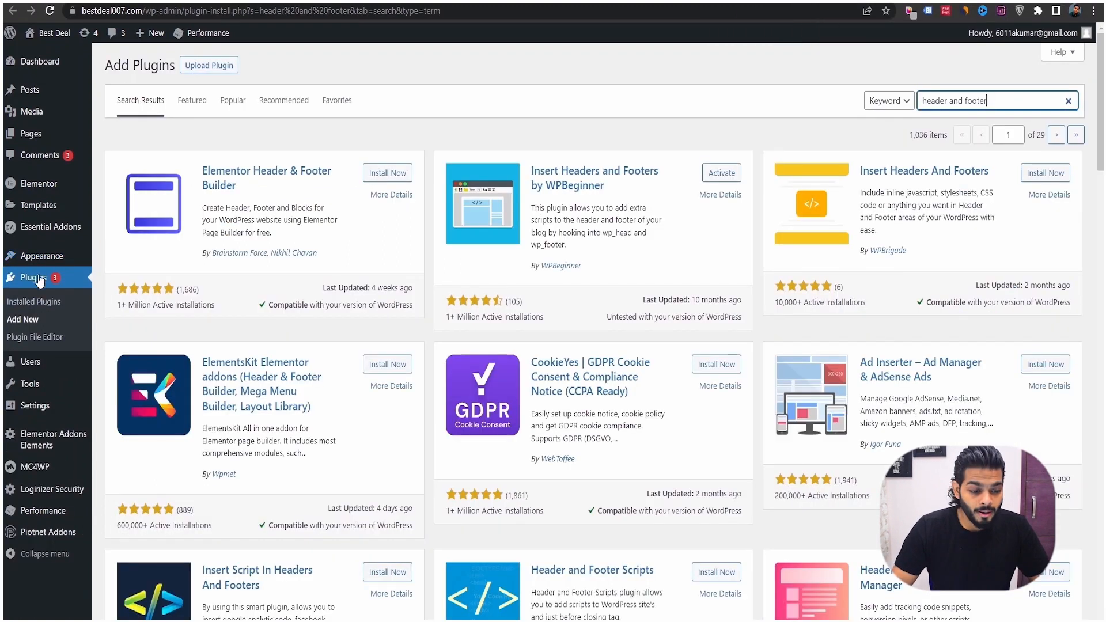
triple_click(956, 93)
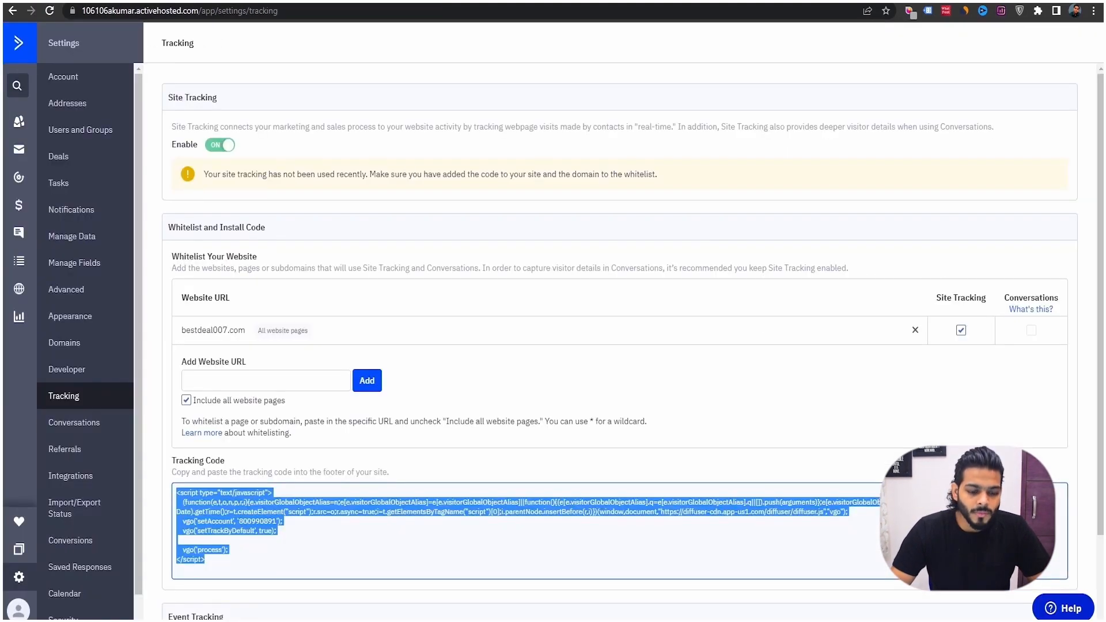
Review the tracking code and Event Tracking sections on ActiveCampaign's Tracking settings page.
scroll(233, 544, "down", 2)
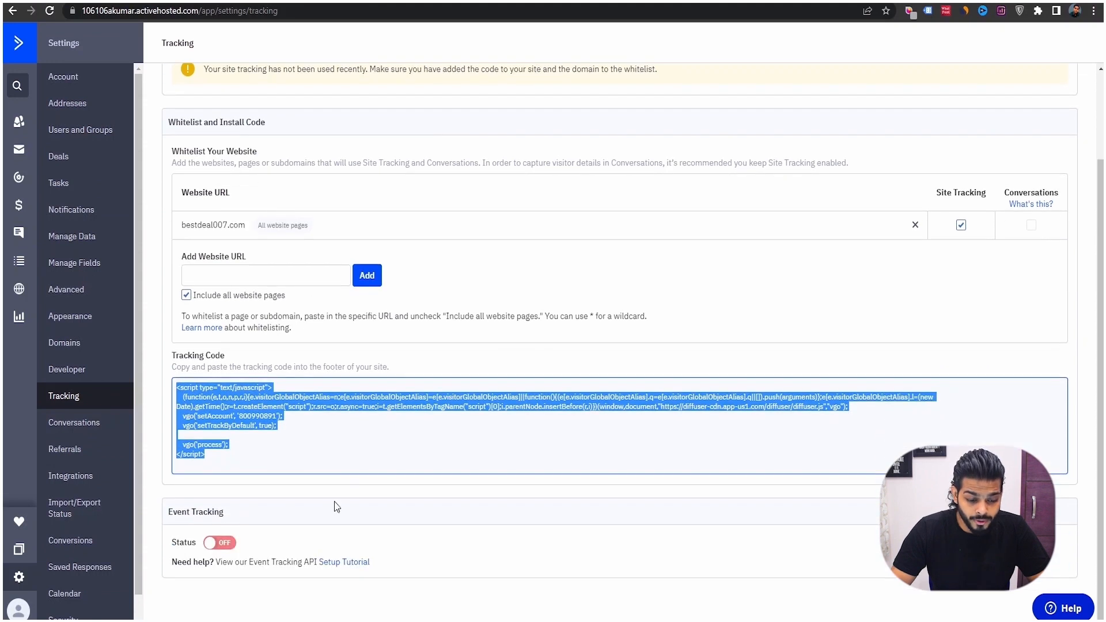
left_click(469, 432)
scroll(469, 432, "up", 2)
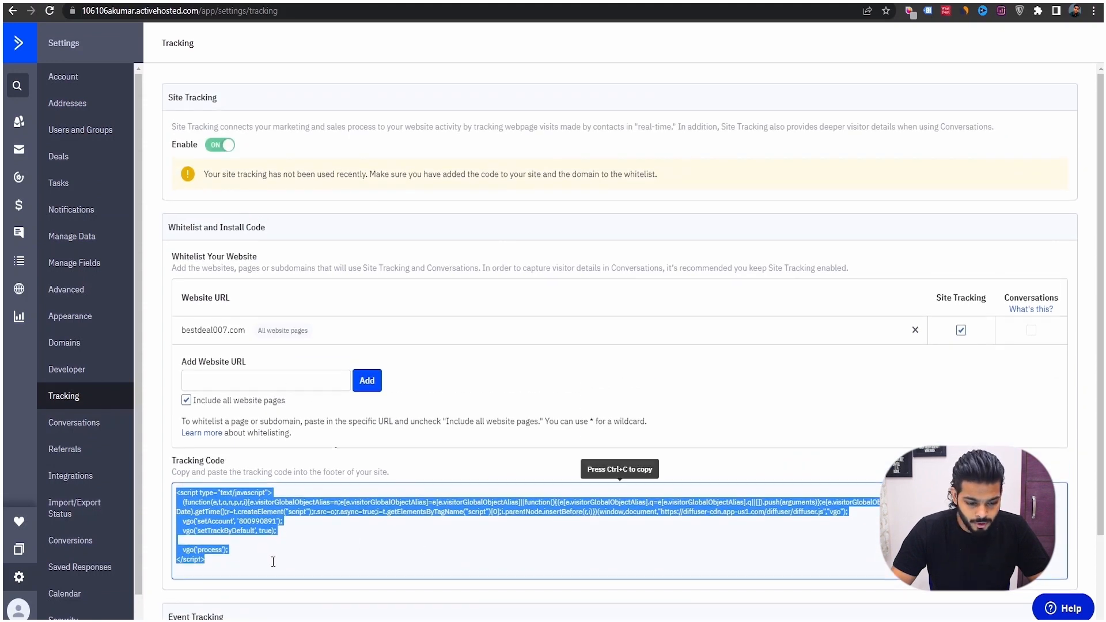
left_click(273, 562)
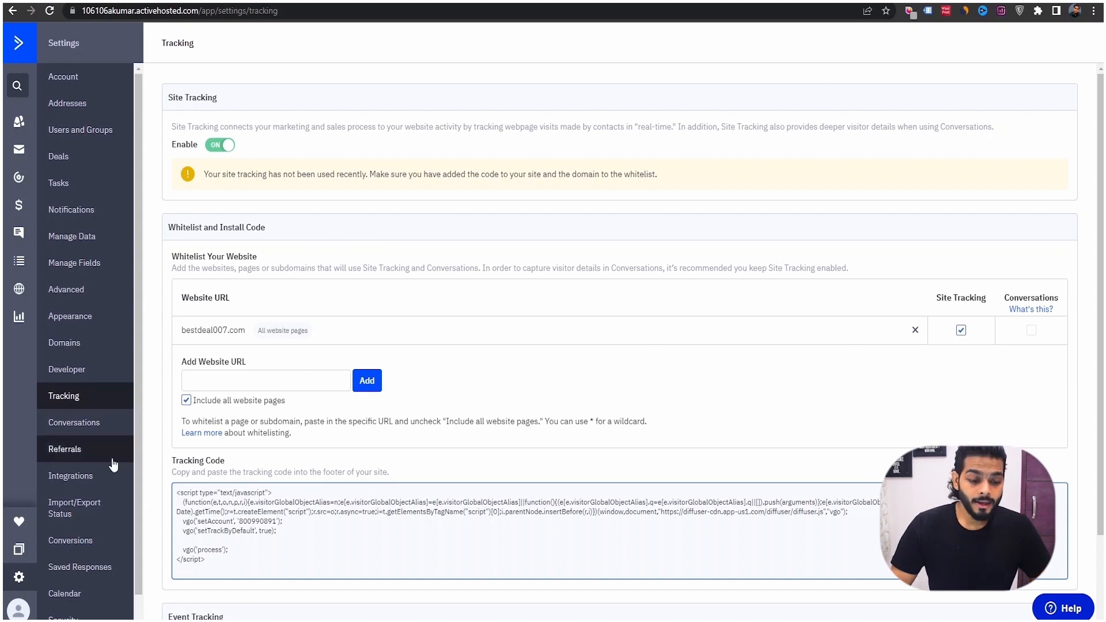
Recap the Notion items on entering the domain and installing the tracking code, pointing out the whitelisted bestdeal007.com and the footer.php insertion spot.
left_click(115, 1)
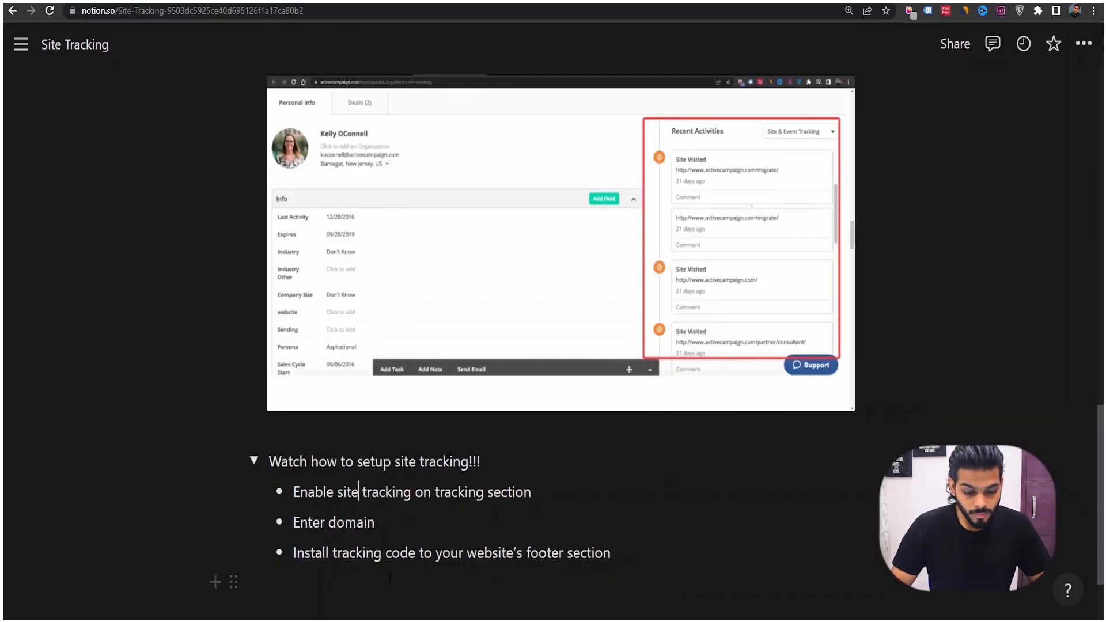
left_click_drag(308, 522, 357, 522)
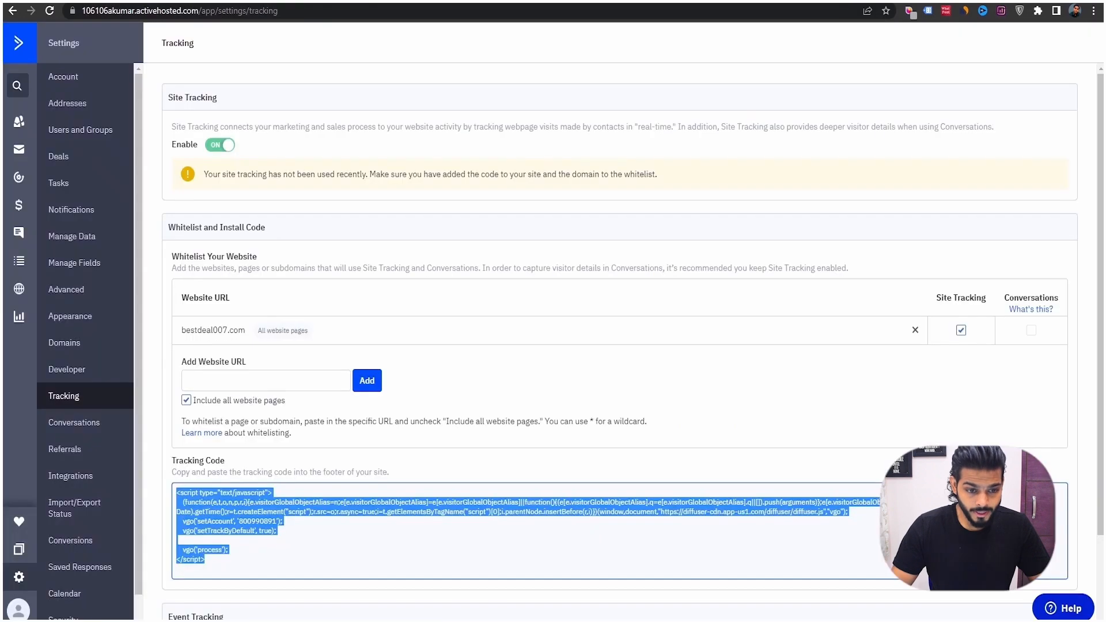
left_click_drag(182, 330, 262, 342)
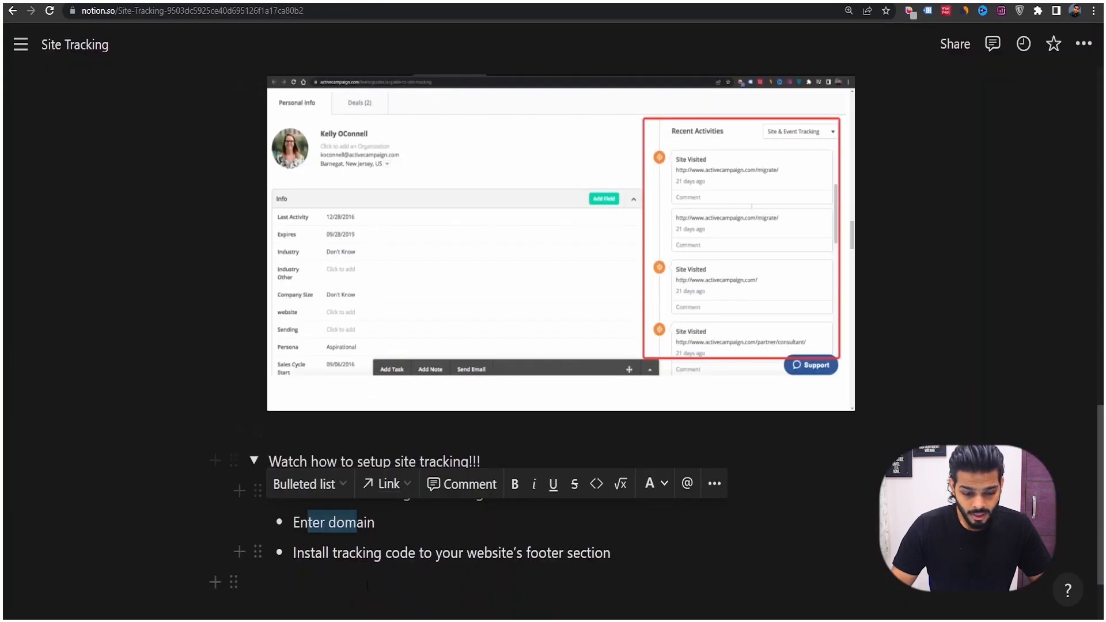
left_click_drag(374, 553, 538, 554)
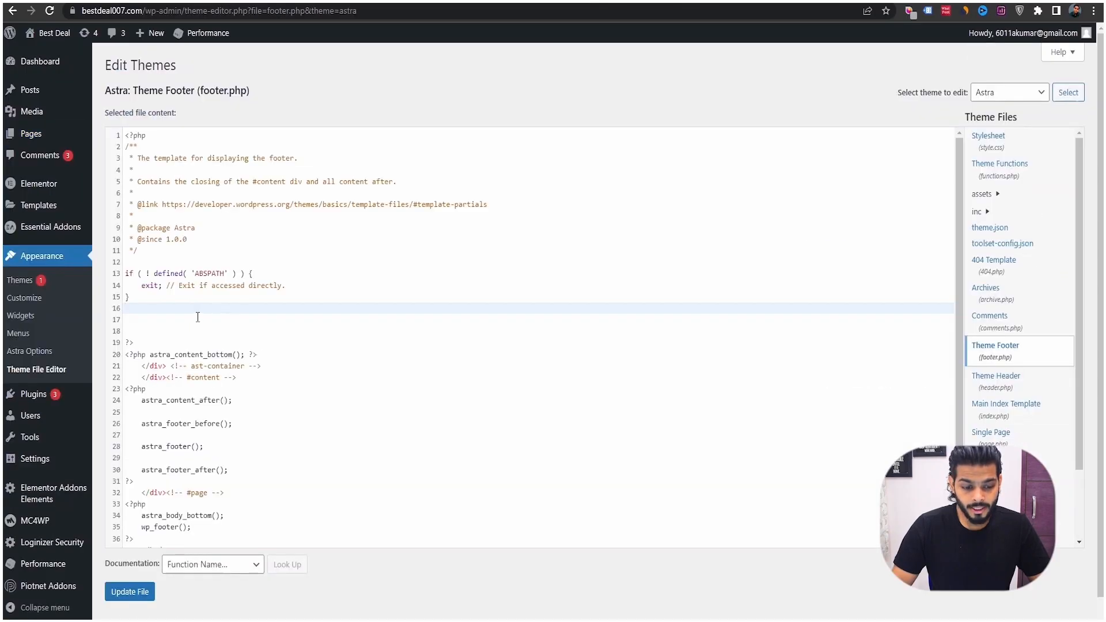
left_click(168, 323)
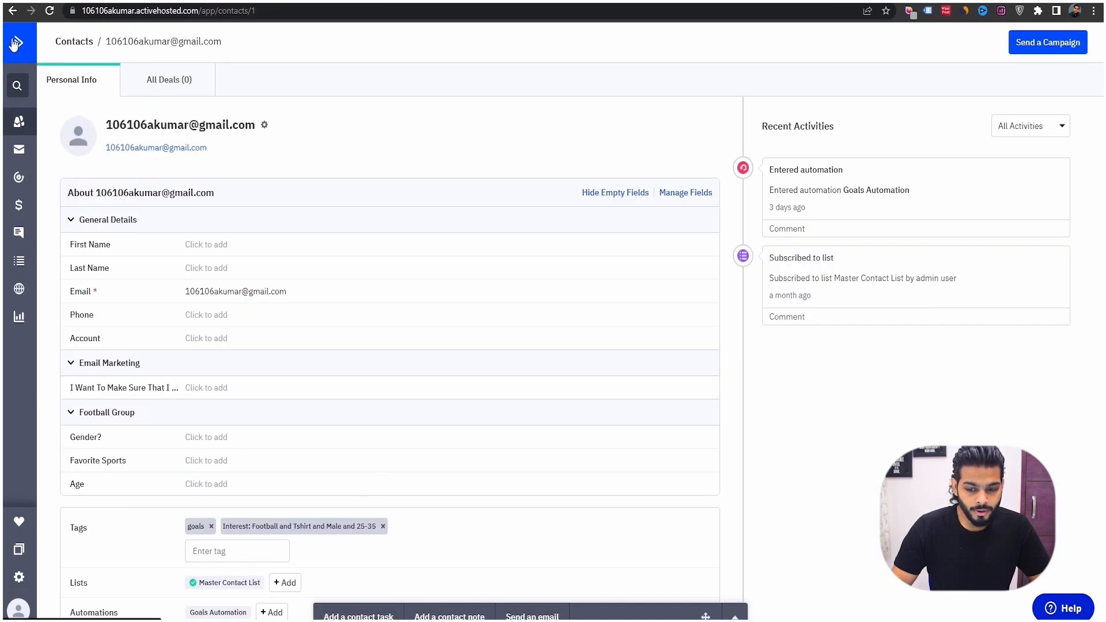
Open ActiveCampaign's Contacts list in a new browser tab and switch to it.
right_click(13, 130)
left_click(38, 138)
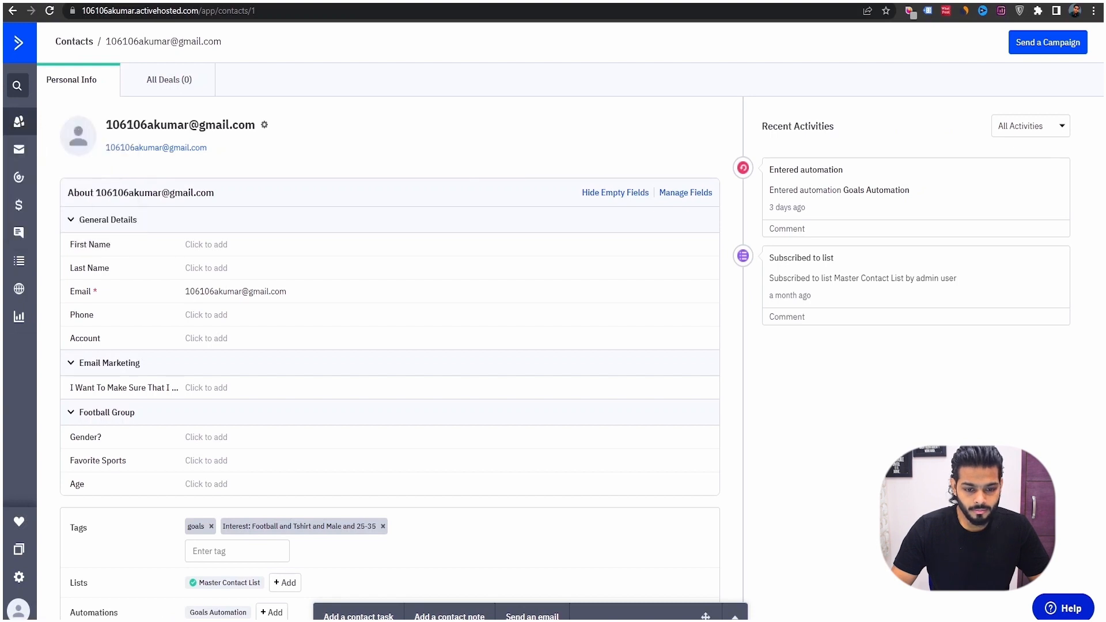
left_click(288, 2)
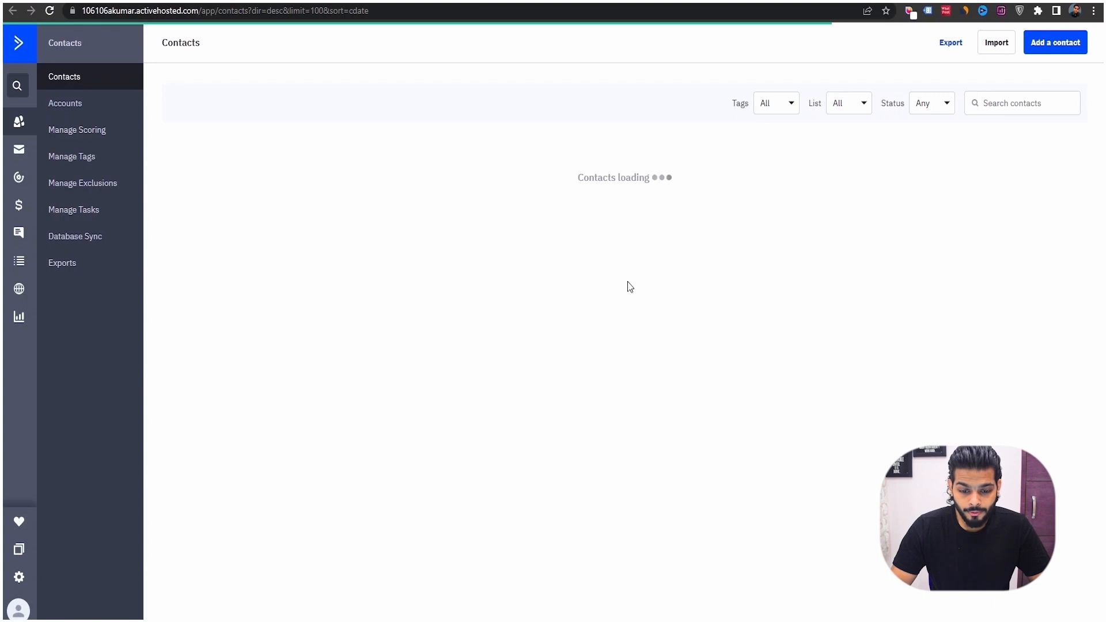
Look through the Contacts list and point out the whitelisted bestdeal007.com entry on the Tracking settings page.
scroll(622, 305, "down", 10)
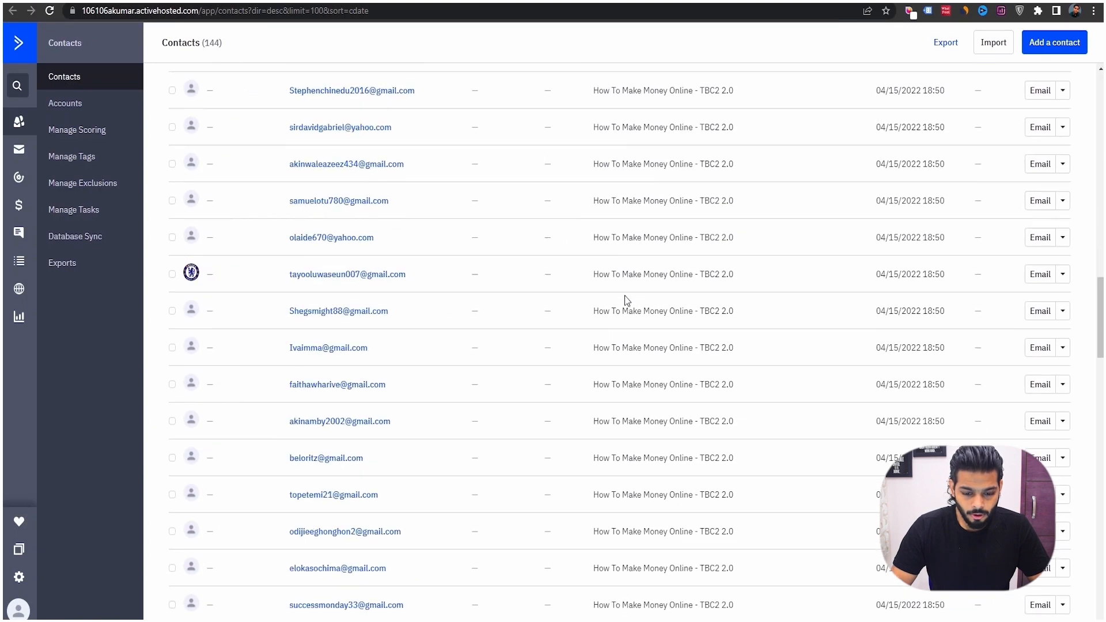
scroll(624, 296, "up", 10)
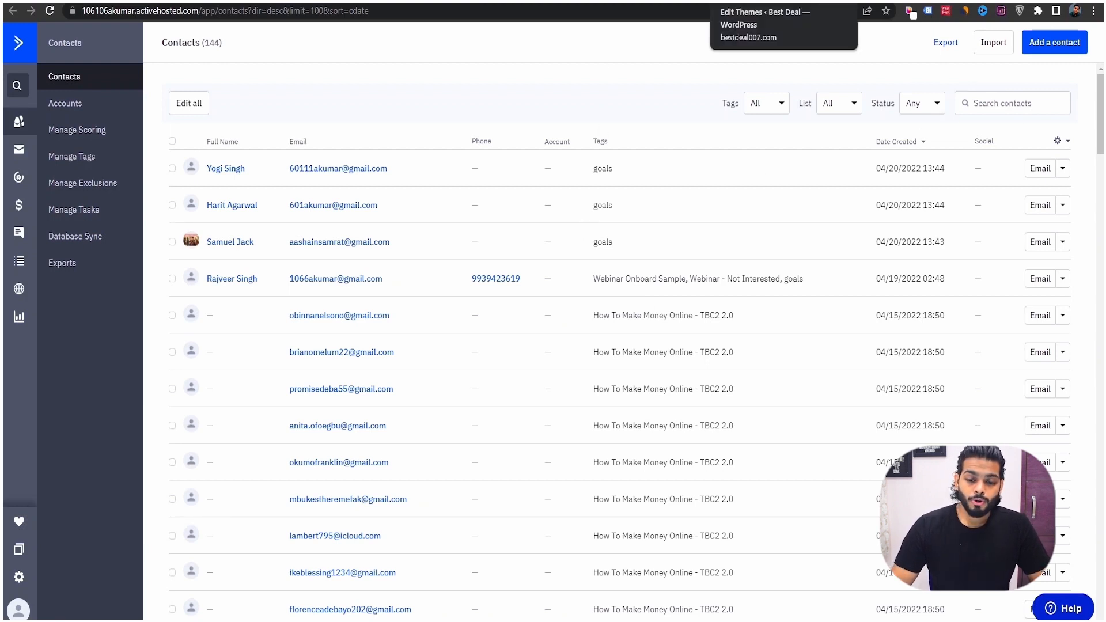
left_click(427, 1)
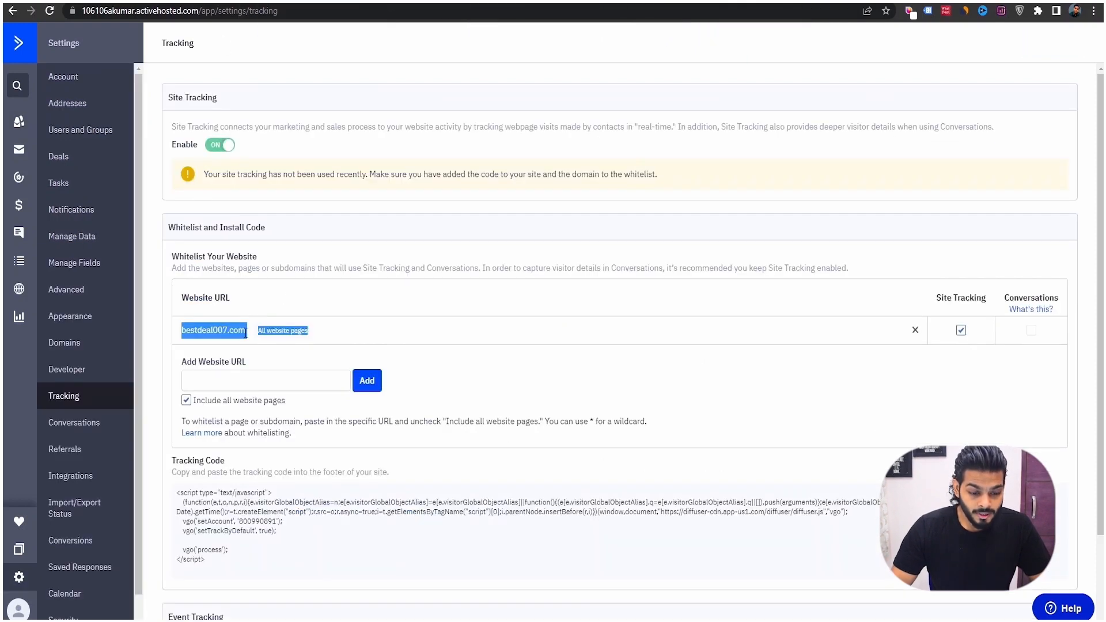
left_click_drag(250, 332, 183, 335)
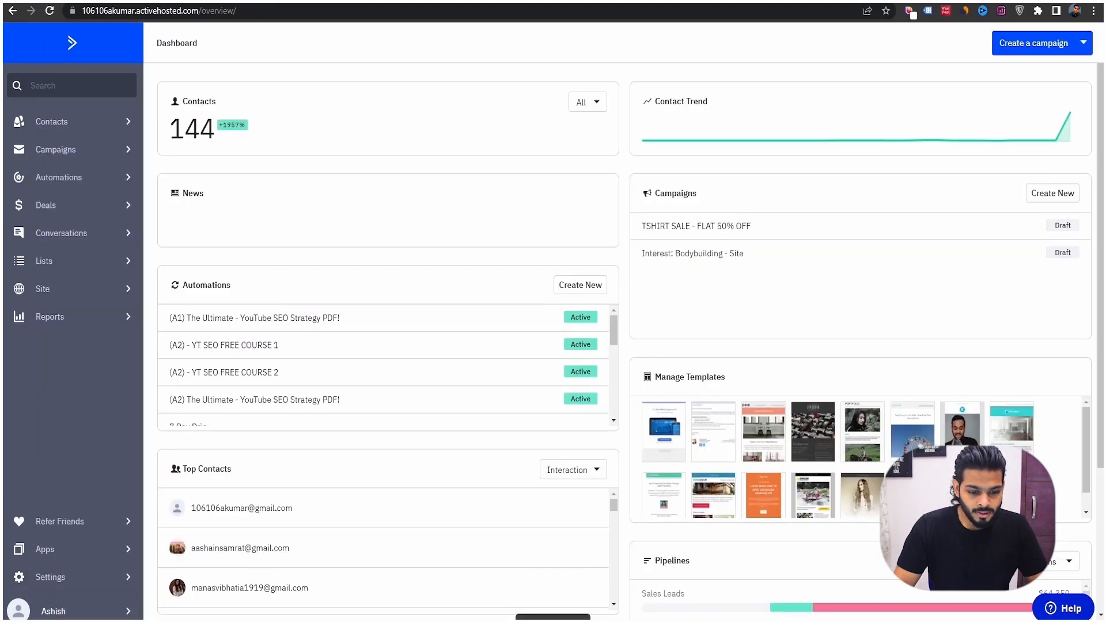
Open Automations in a new browser tab and create a new automation from scratch.
right_click(77, 185)
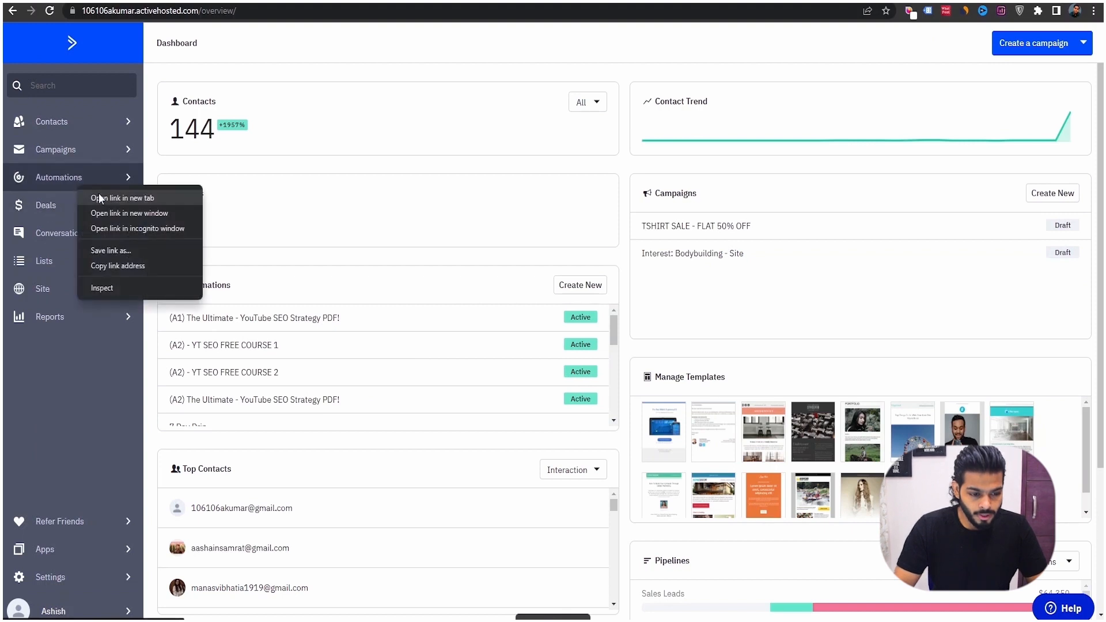
left_click(99, 197)
left_click(275, 1)
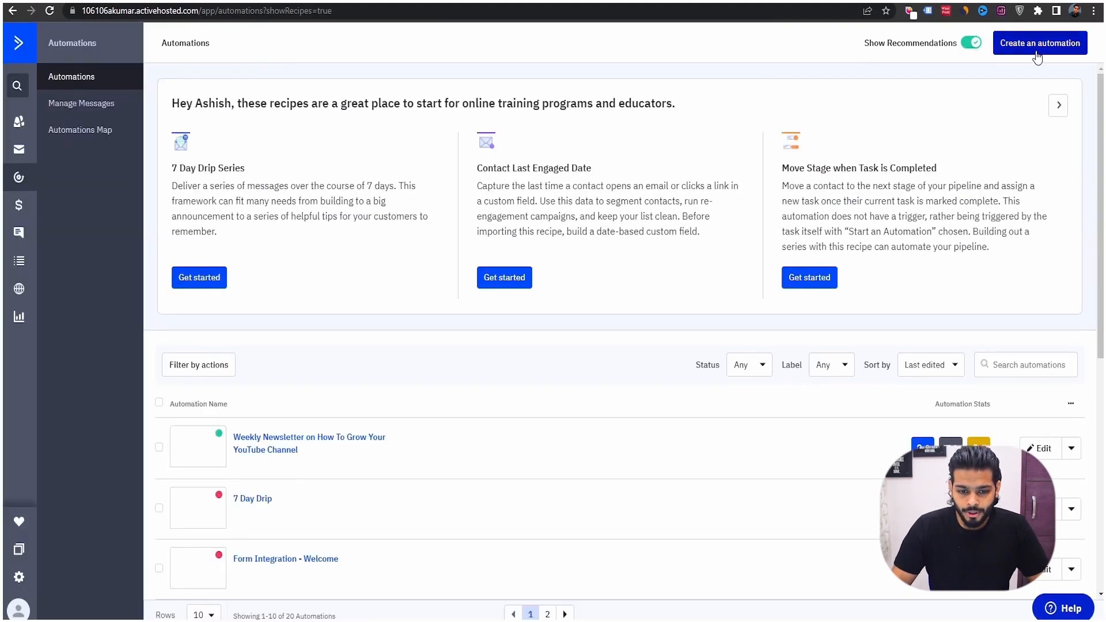
left_click(1037, 45)
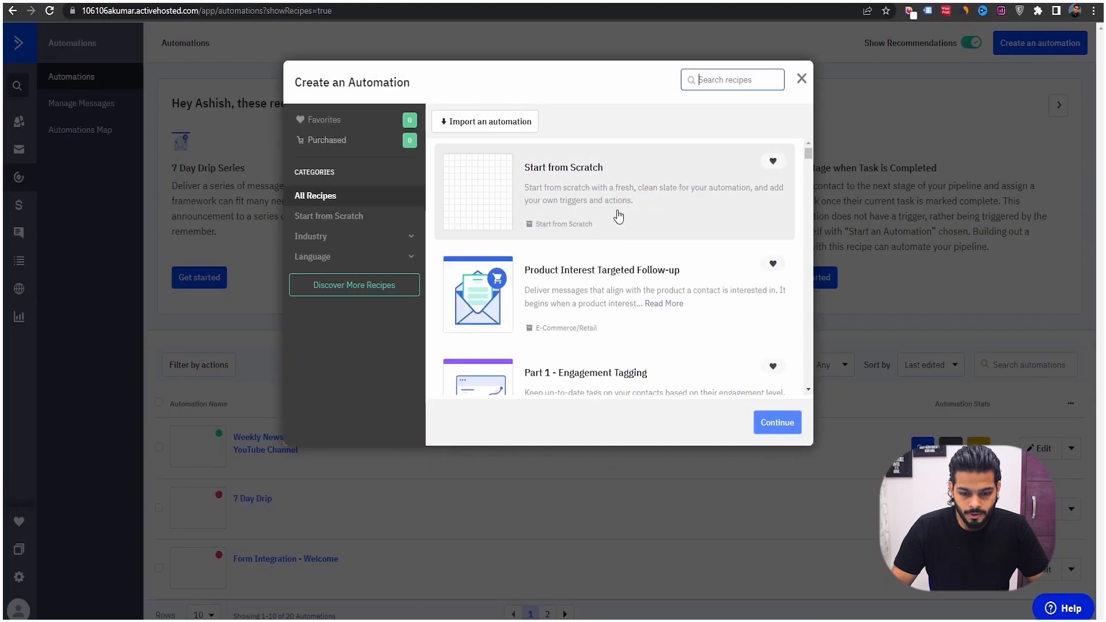
left_click(759, 419)
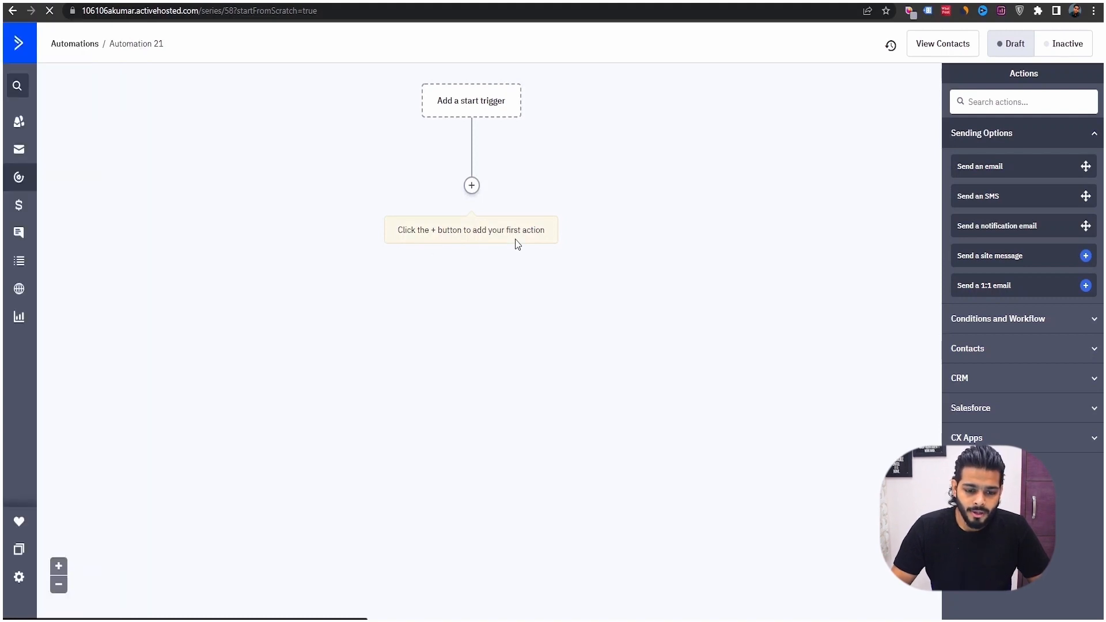
Choose the "Web page is visited" start trigger and set its page URL to bestdeal007.com/* using the wildcard.
left_click(486, 102)
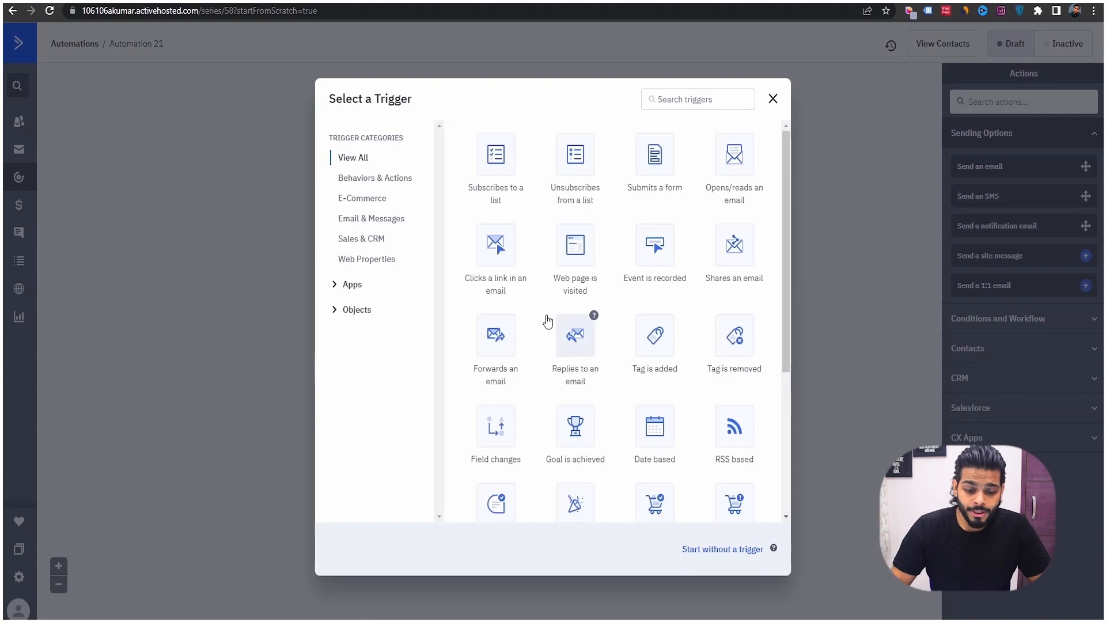
left_click(586, 260)
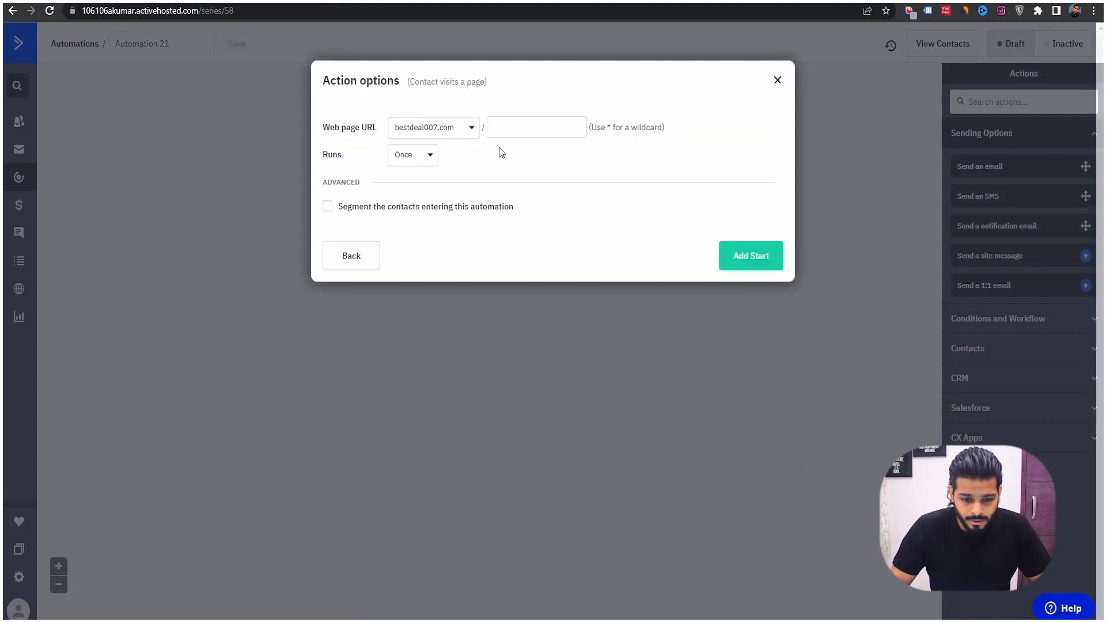
left_click(503, 132)
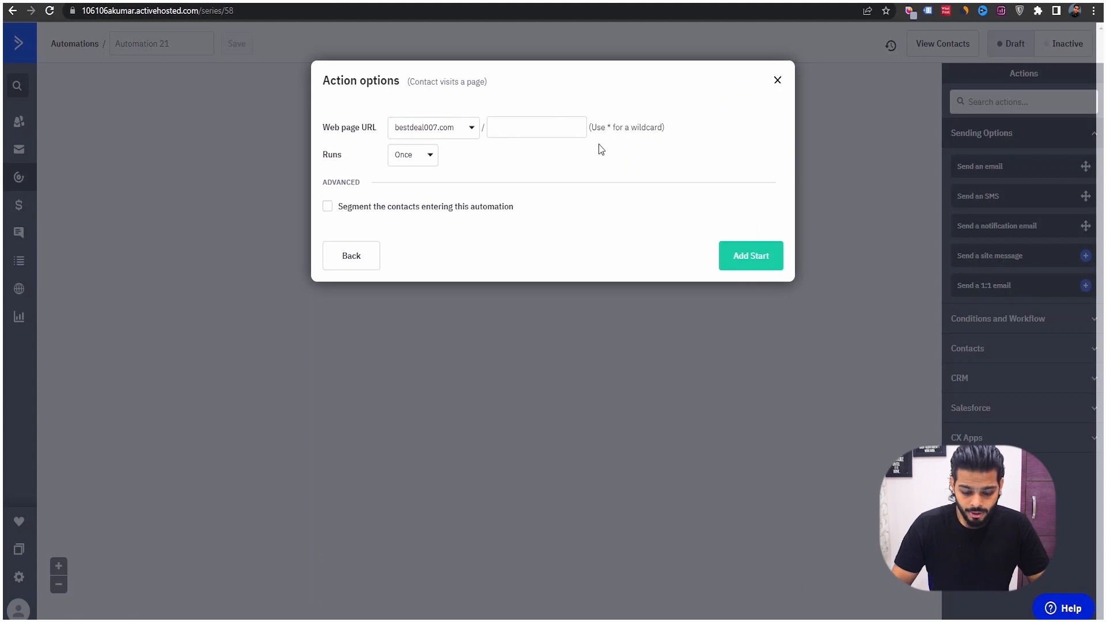
type("*")
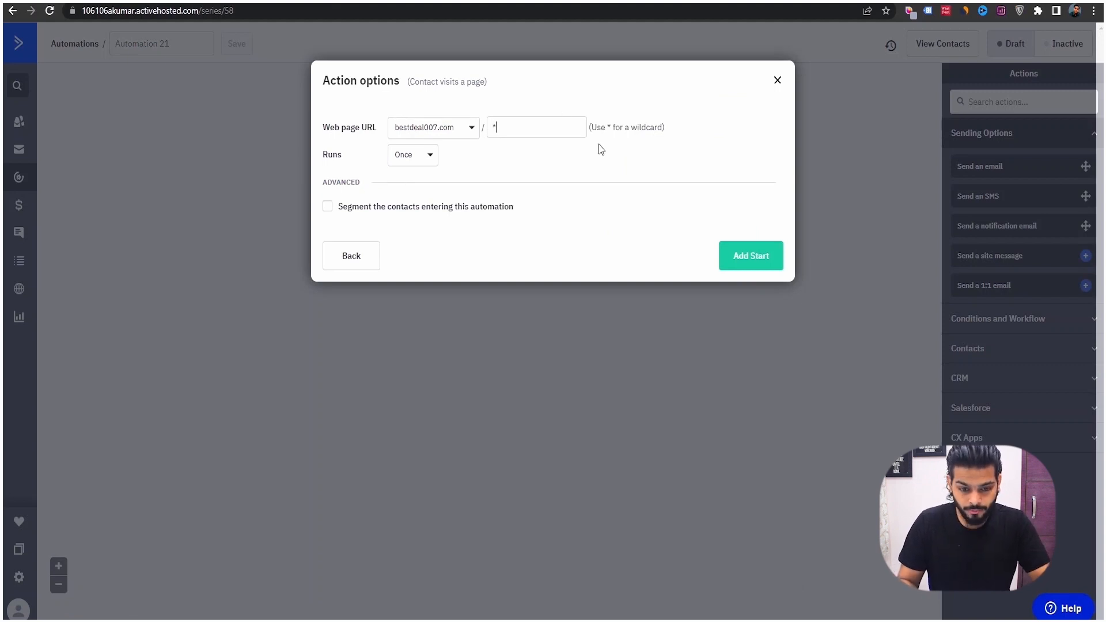
left_click_drag(621, 127, 656, 129)
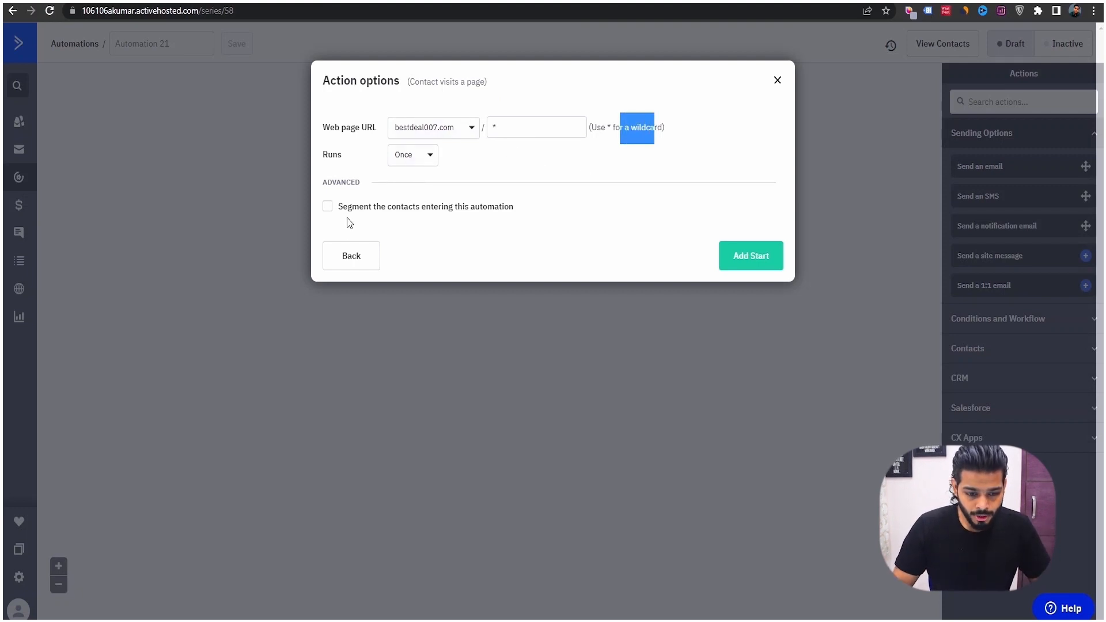
Segment the contacts entering the automation with the condition Has visited, URL (Contains), "bodybuilding".
left_click(325, 211)
left_click(429, 245)
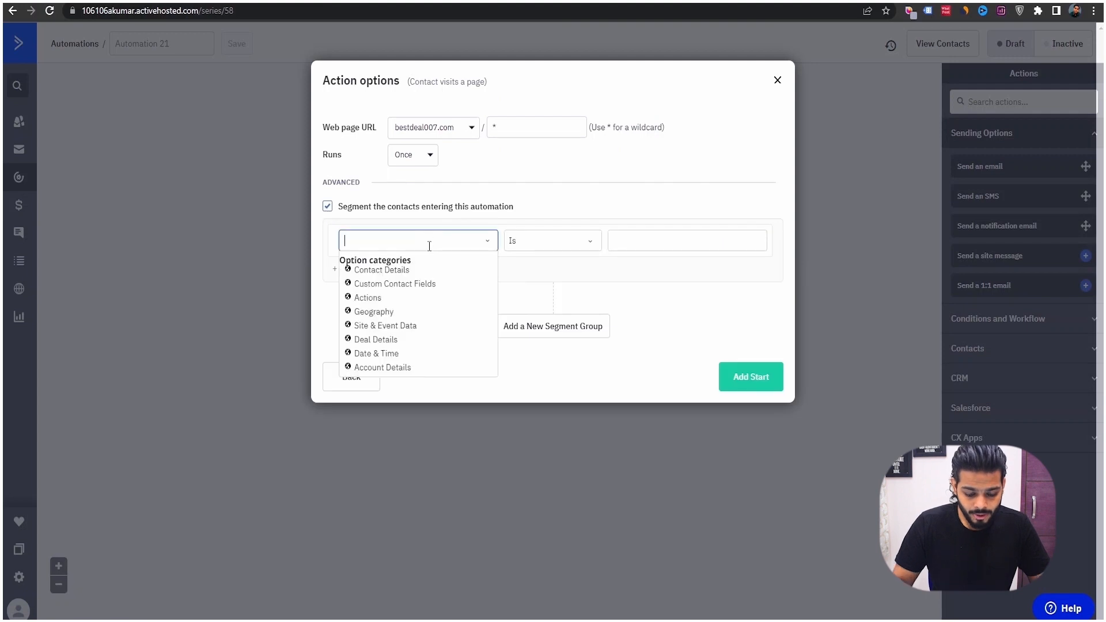
type("has visi")
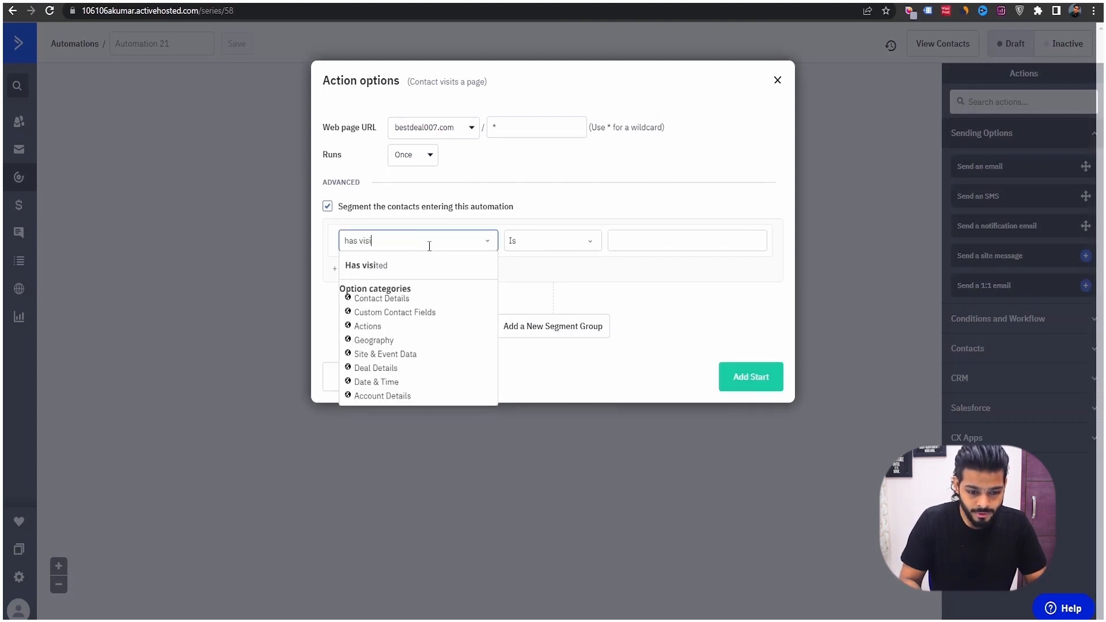
left_click(404, 265)
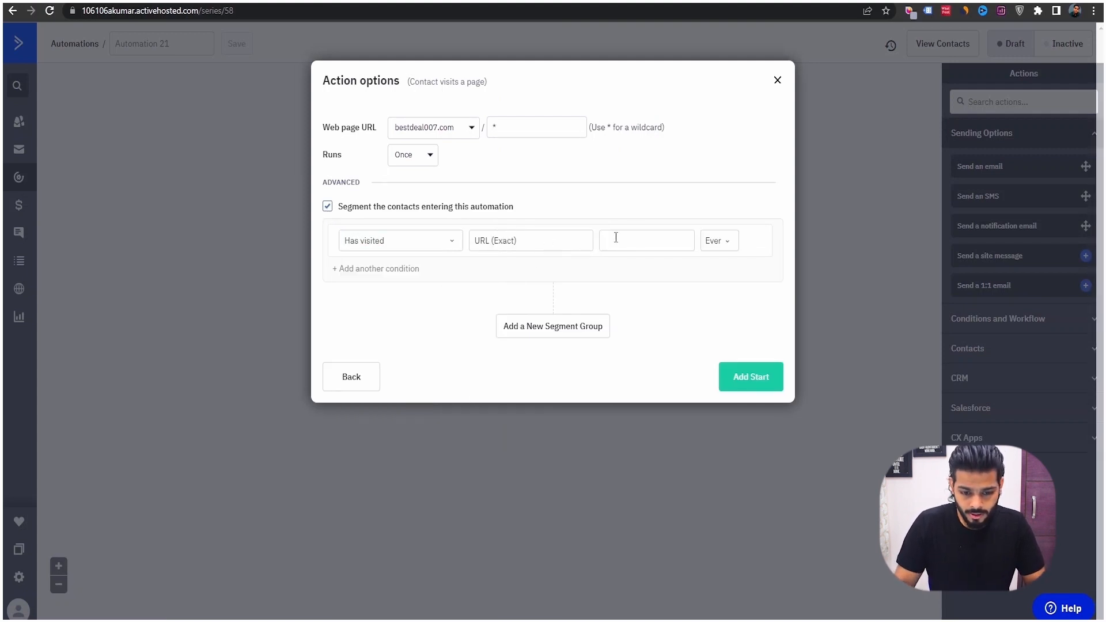
left_click(636, 242)
type("body")
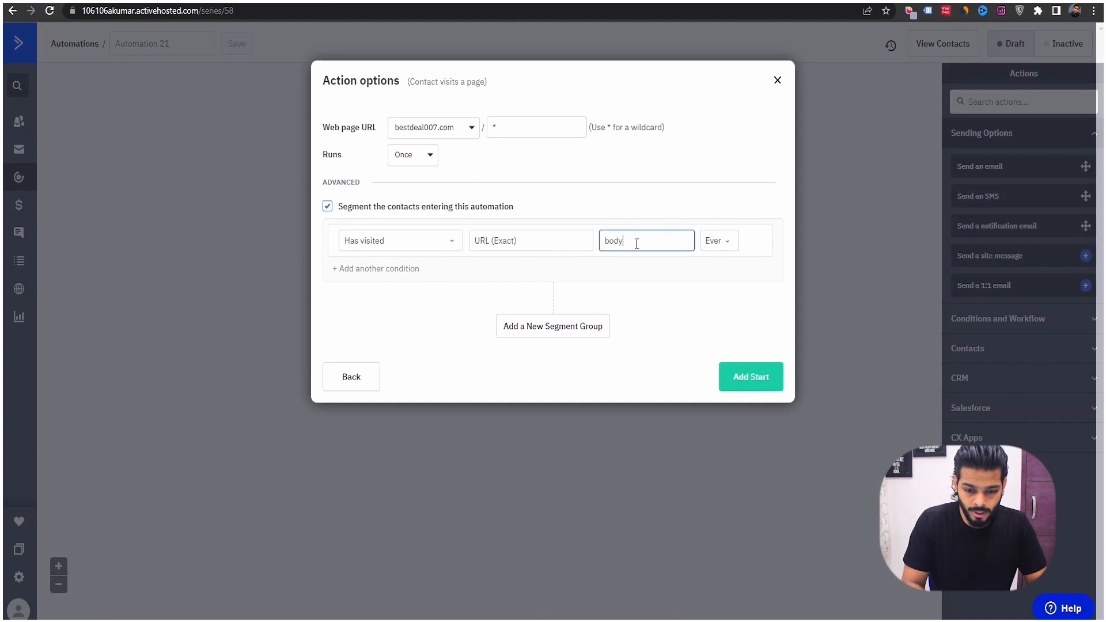
type("building")
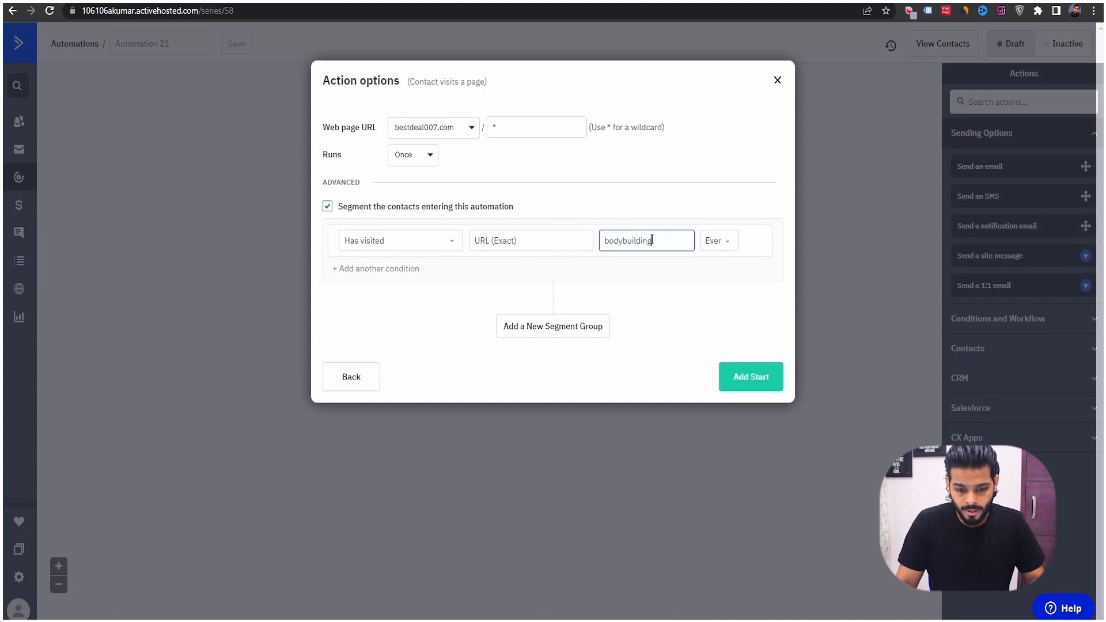
left_click(516, 239)
left_click(512, 273)
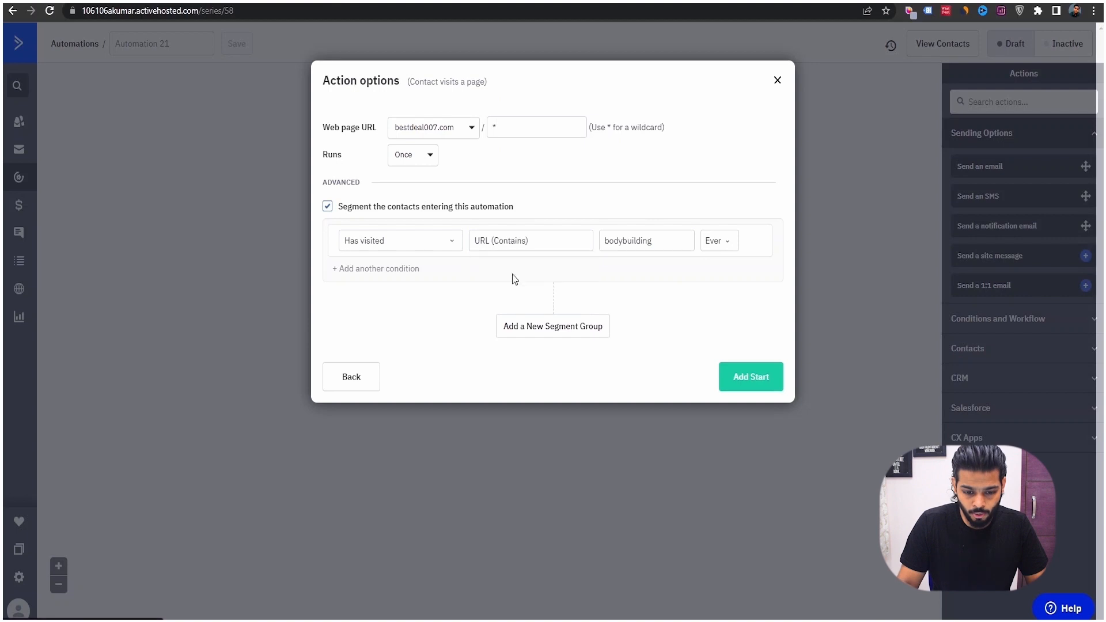
Set the bodybuilding visit condition's frequency to 2-5 time(s) and add the start trigger to the automation.
left_click(672, 240)
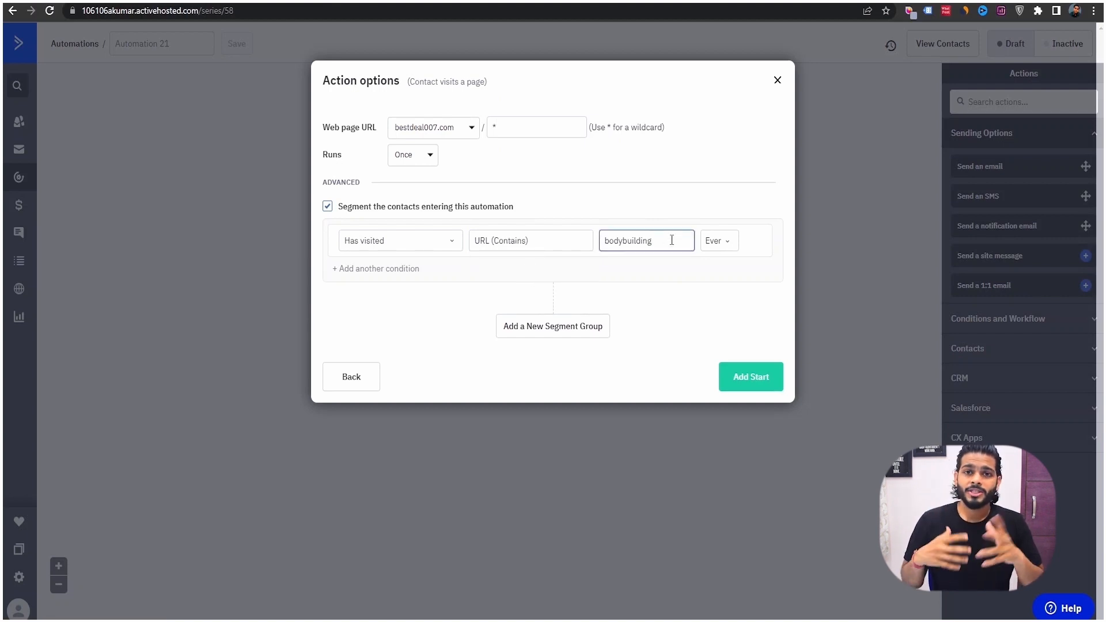
left_click_drag(672, 240, 604, 259)
left_click(721, 241)
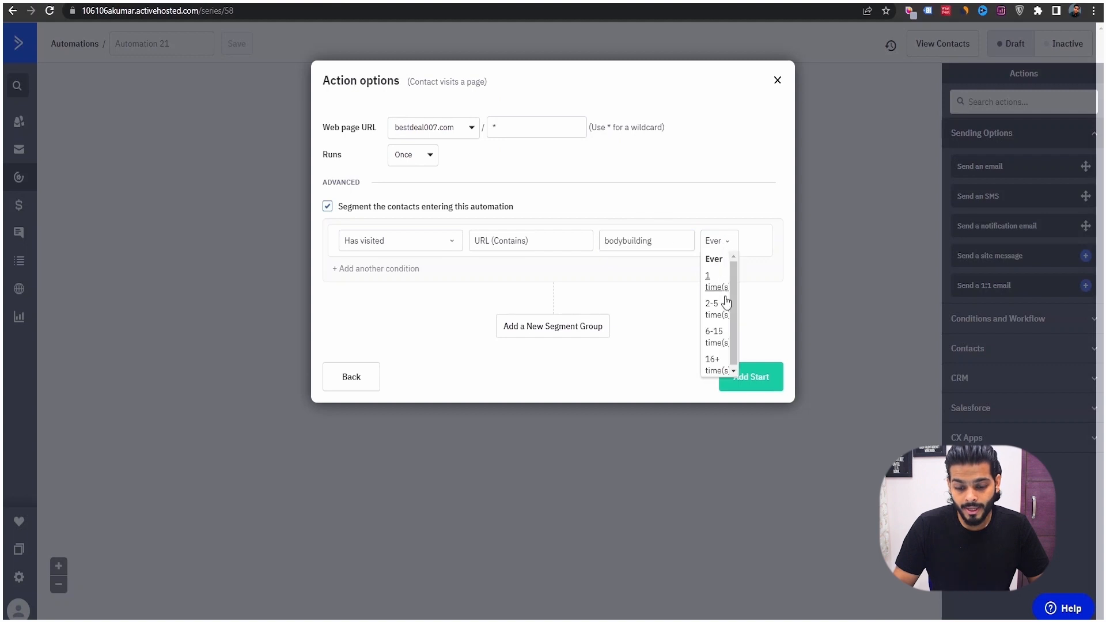
left_click(717, 315)
left_click(752, 377)
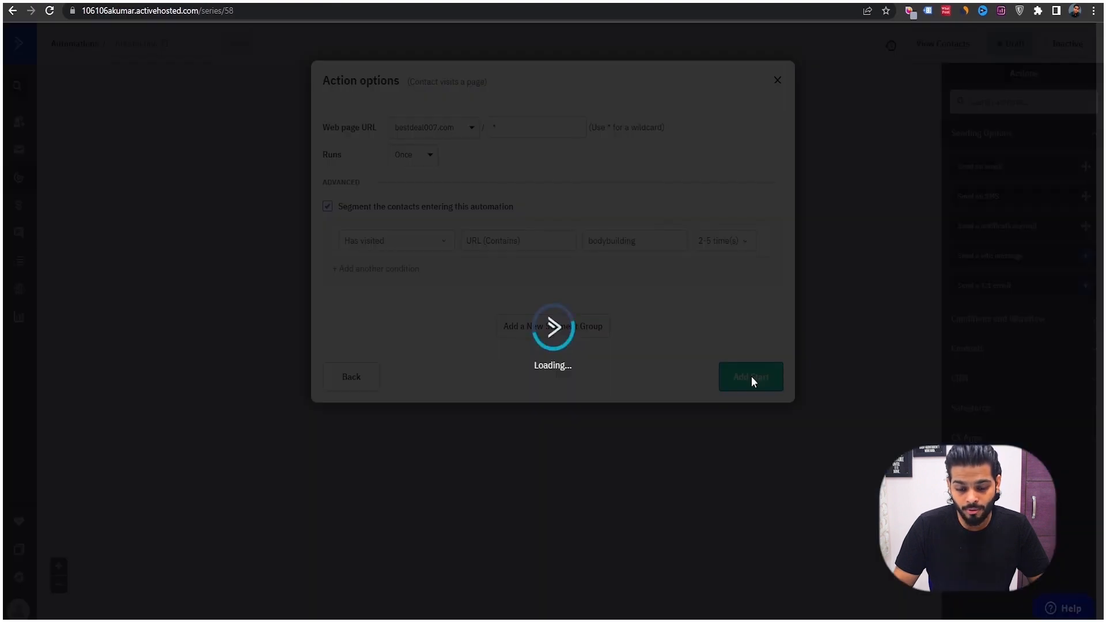